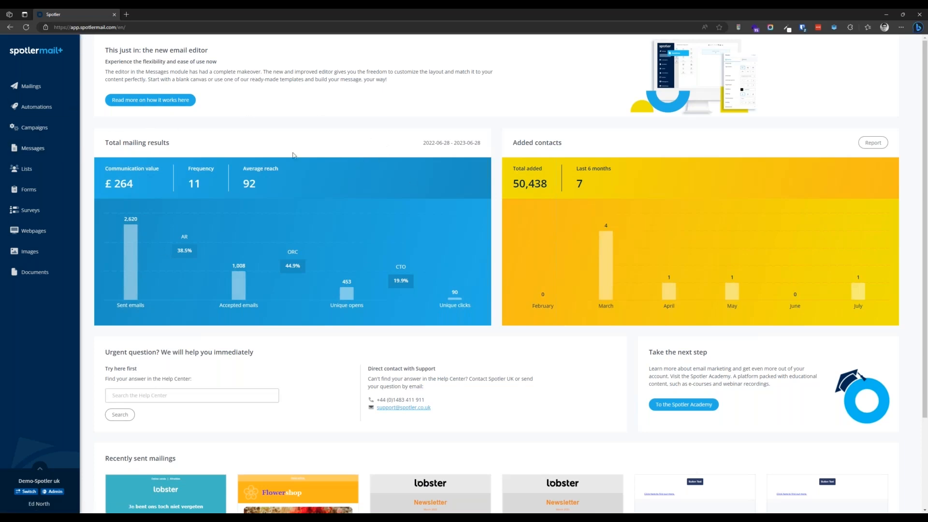
# Step: Start a new v2 message from the Messages overview
pyautogui.click(29, 151)
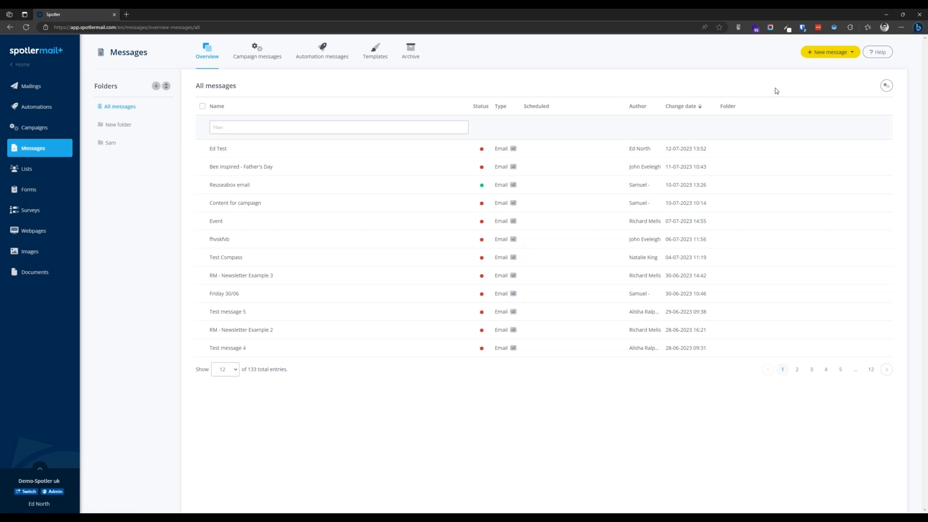
pyautogui.click(823, 54)
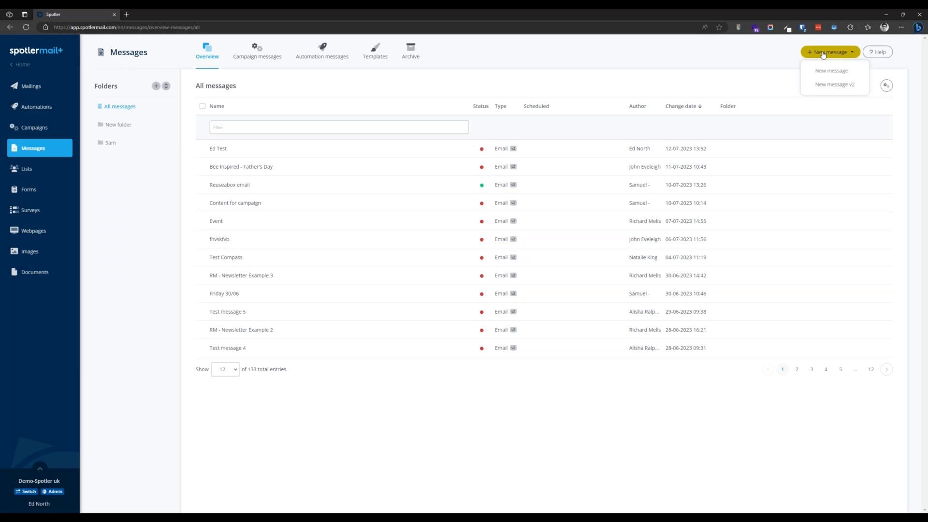
pyautogui.click(835, 86)
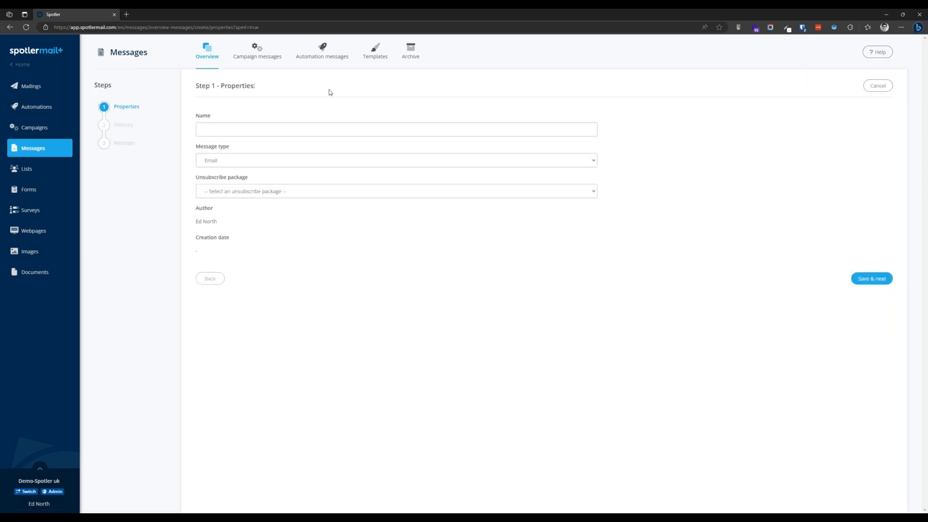
# Step: Name the message "Spolter Message", choose type Email with no unsubscribe package, and save the properties
pyautogui.click(310, 131)
pyautogui.write('Spolt')
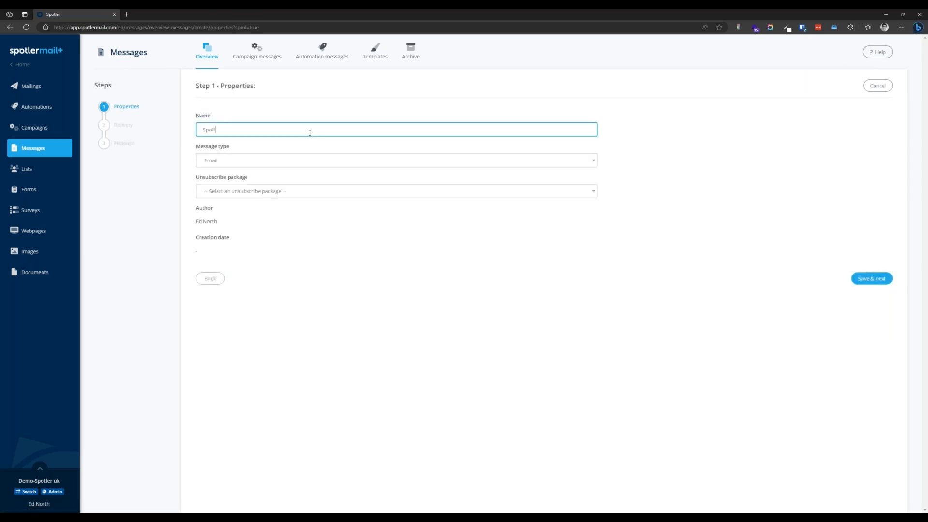
pyautogui.write('er Message')
pyautogui.click(228, 161)
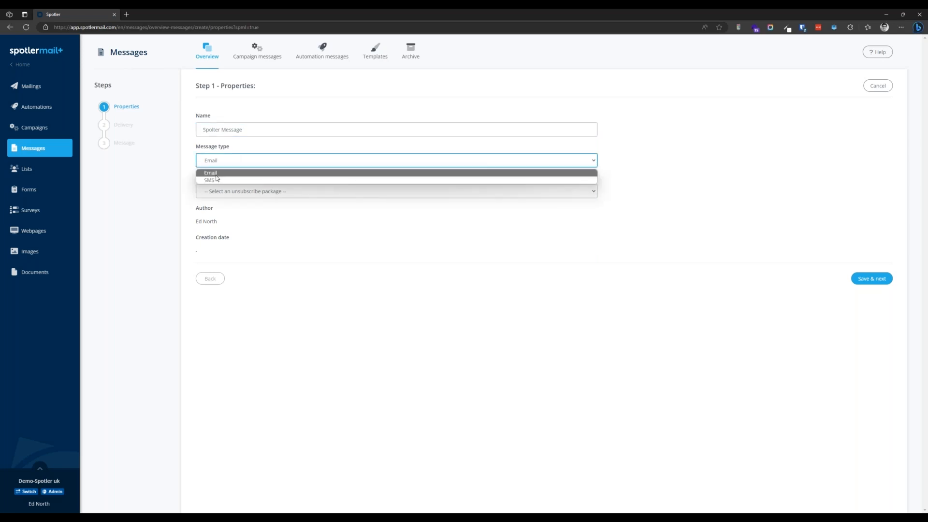
pyautogui.click(217, 176)
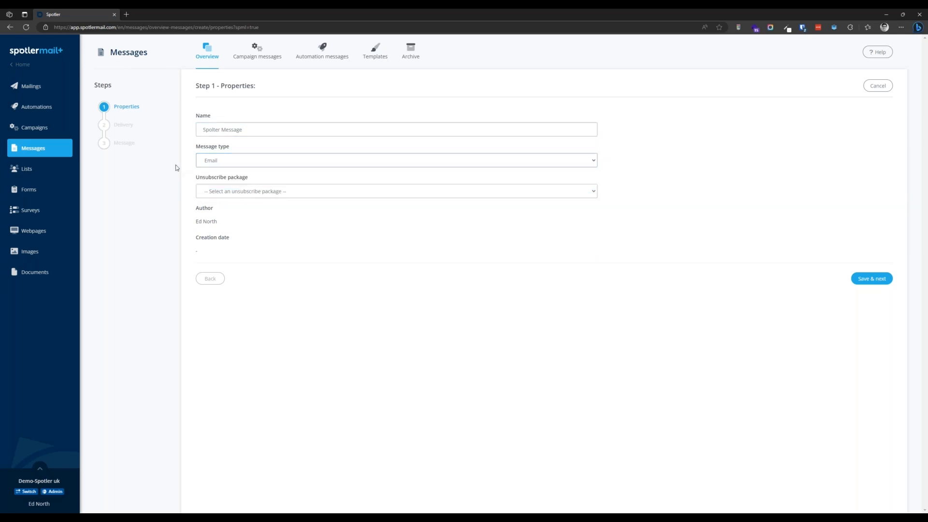
pyautogui.click(238, 193)
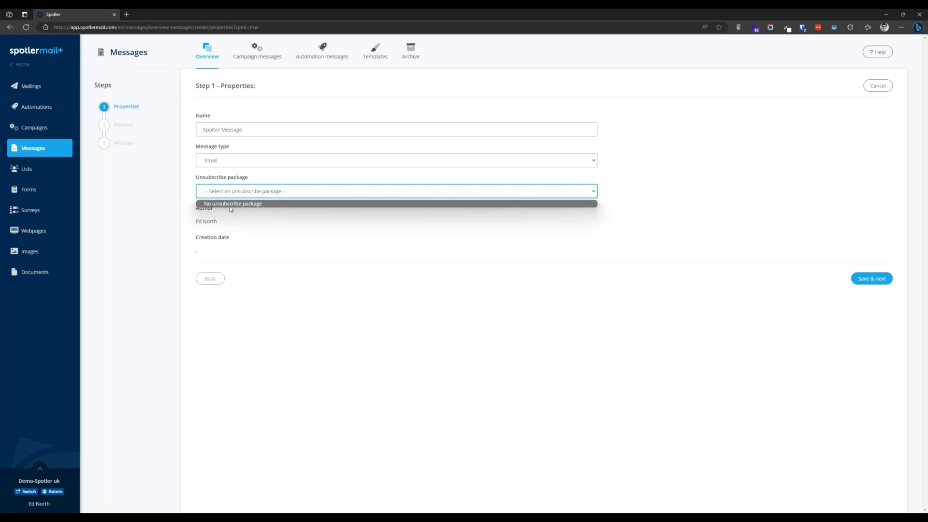
pyautogui.click(240, 205)
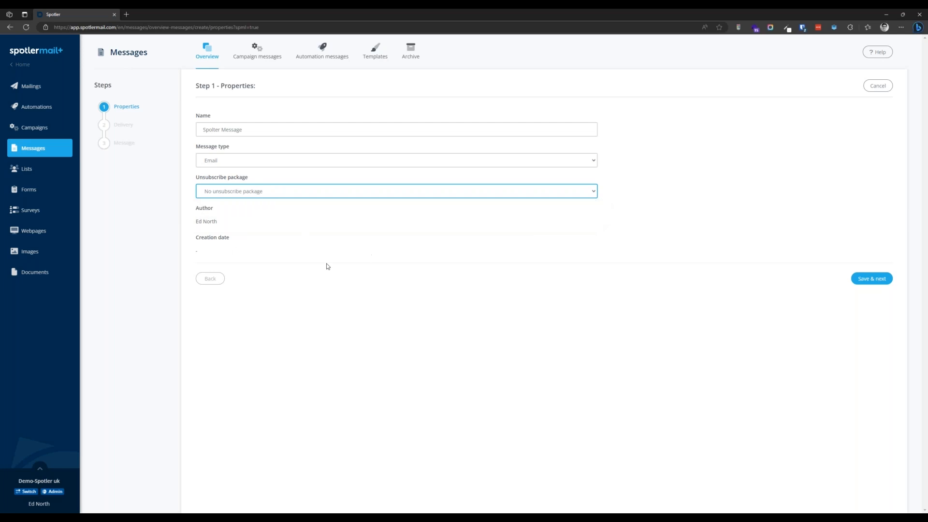
pyautogui.click(873, 280)
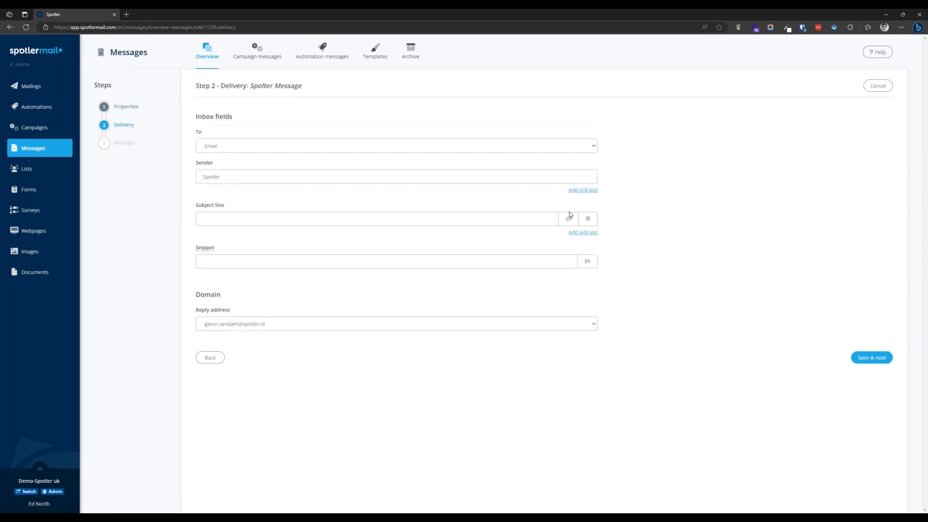
# Step: Choose Email as the message's To field and go to the sender name
pyautogui.click(216, 151)
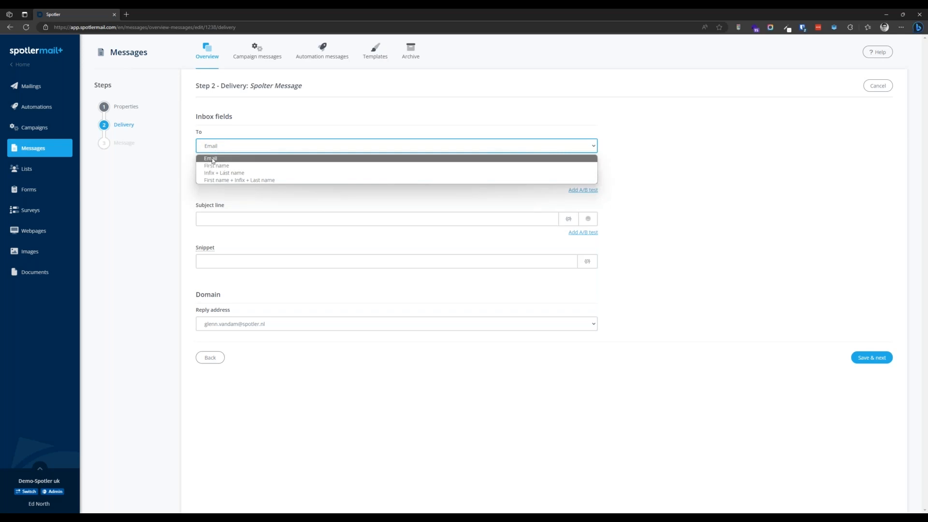
pyautogui.click(212, 161)
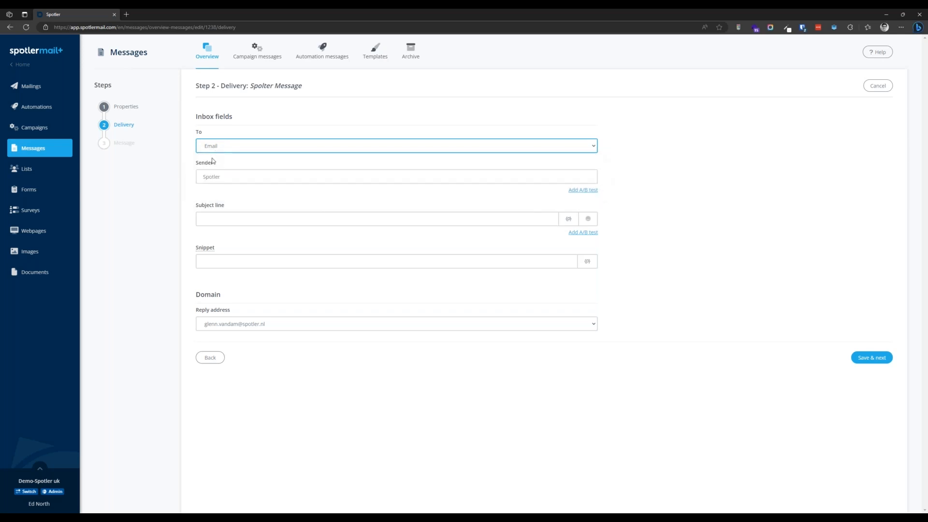
pyautogui.click(234, 173)
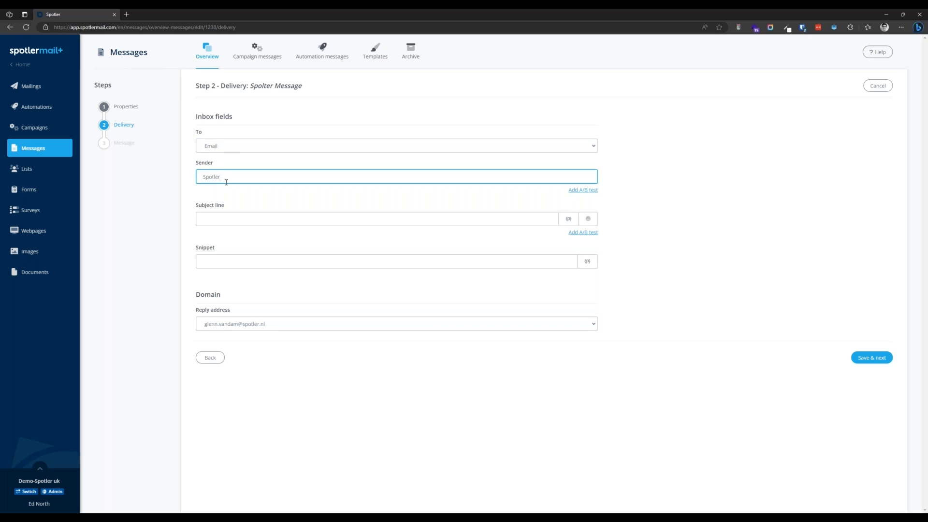
# Step: Add an A/B test variant for the sender and remove it again
pyautogui.click(580, 190)
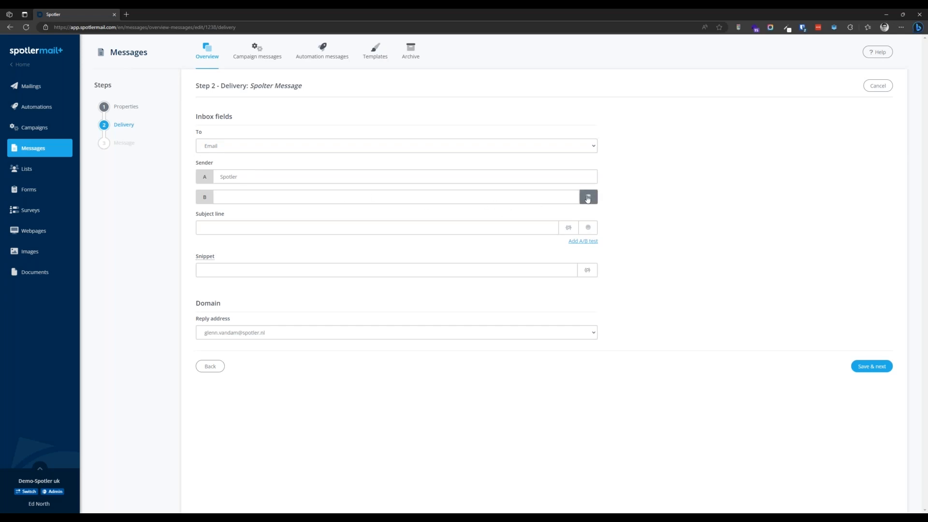
pyautogui.click(587, 199)
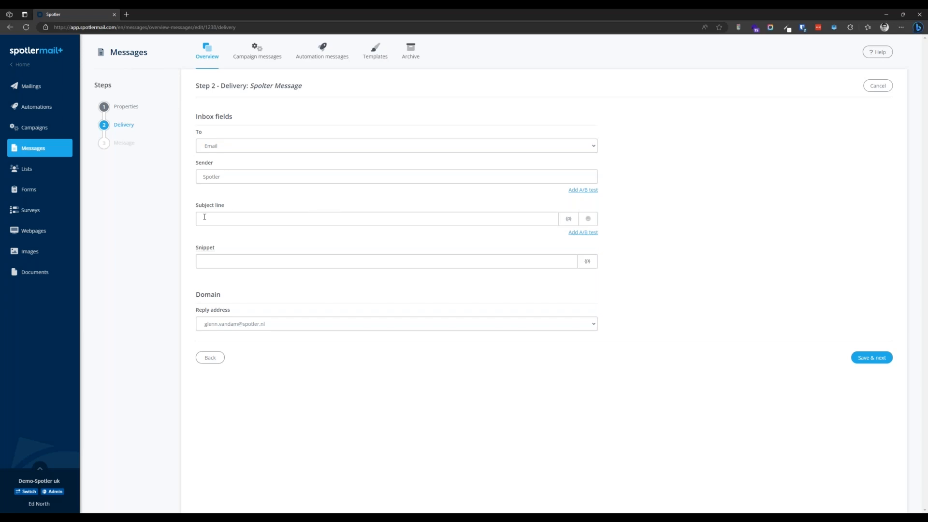
# Step: Set up a subject line A/B test with "This weeks newsletter" as A and "Look at our new products" as B
pyautogui.click(338, 216)
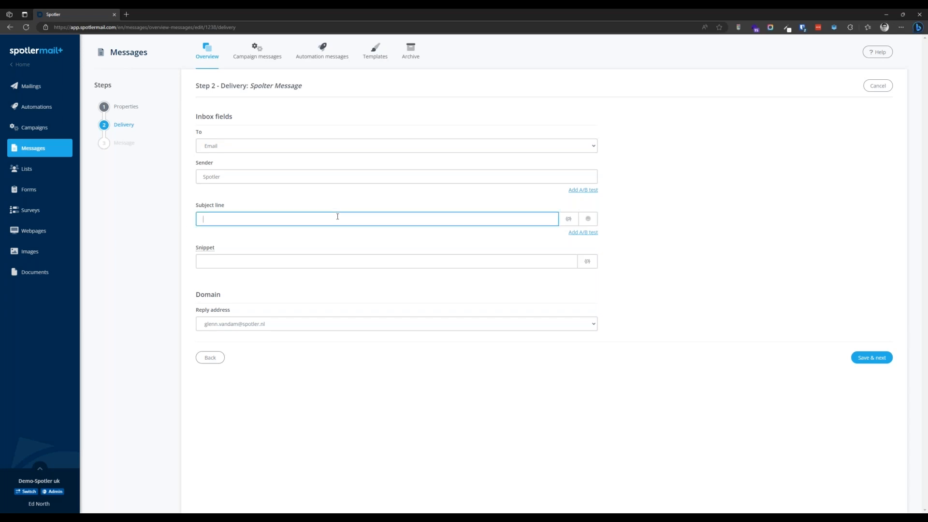
pyautogui.write('This weeks newsletter')
pyautogui.click(583, 232)
pyautogui.click(296, 240)
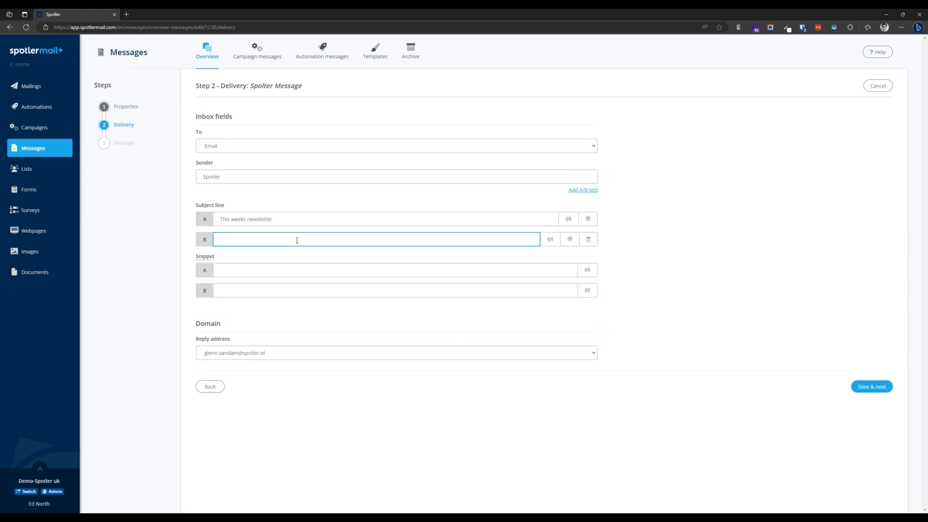
pyautogui.write('Look at our new products')
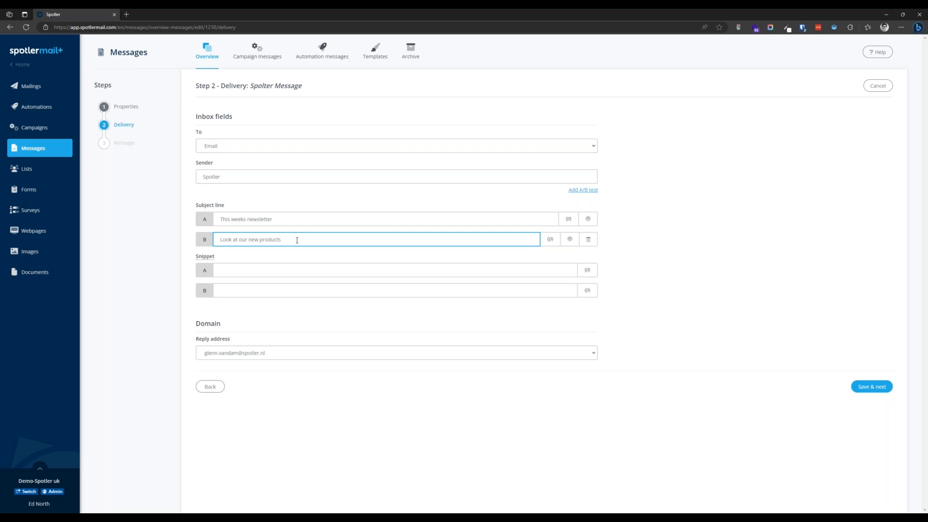
pyautogui.click(541, 245)
pyautogui.click(376, 124)
pyautogui.click(376, 130)
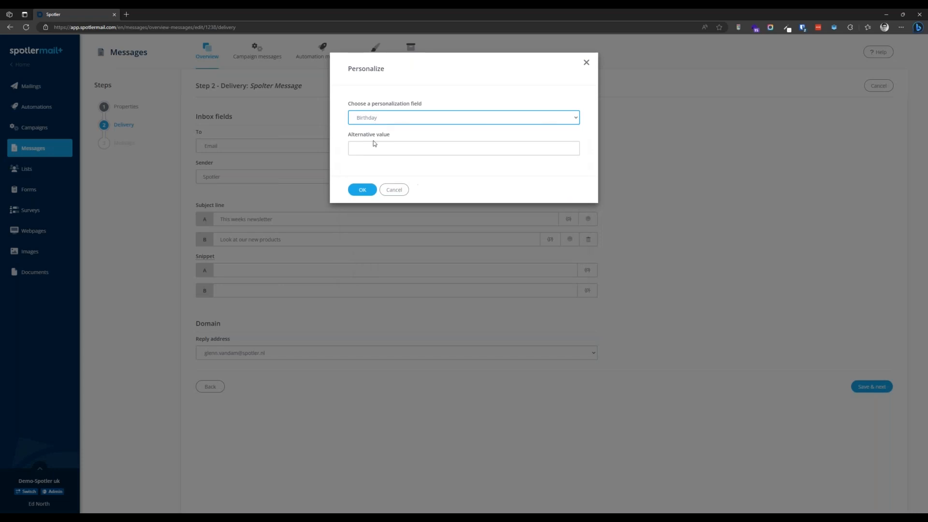
pyautogui.click(394, 190)
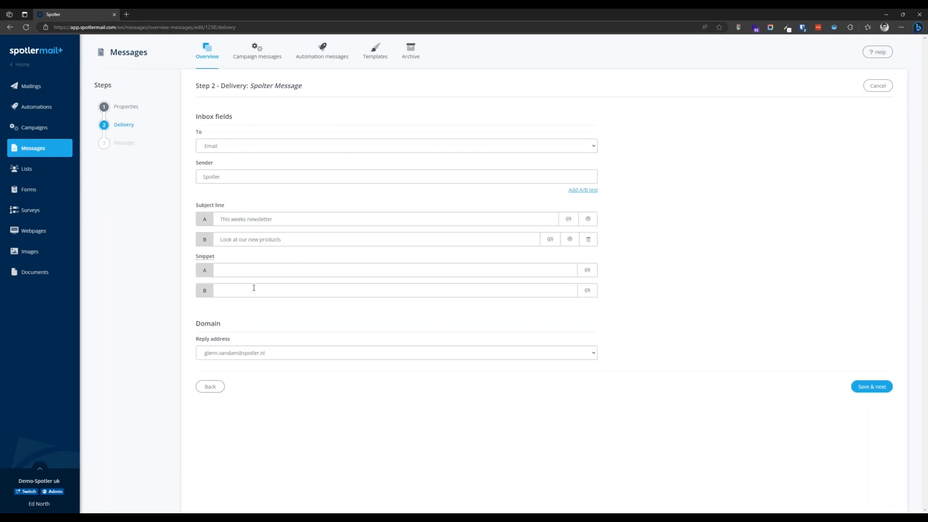
# Step: Enter "Description" as snippet A and "2nd" as snippet B, and save the delivery settings
pyautogui.click(236, 271)
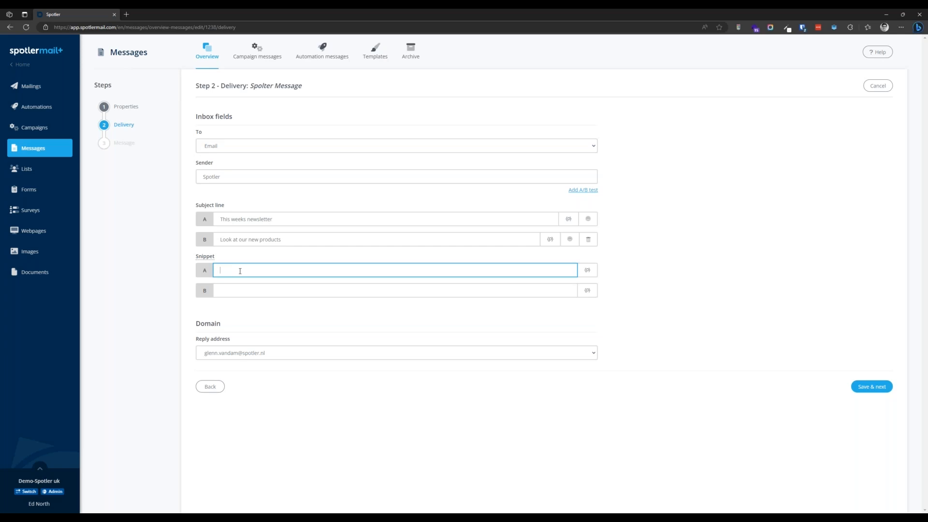
pyautogui.write('Description')
pyautogui.doubleClick(240, 271)
pyautogui.write('Description')
pyautogui.click(875, 387)
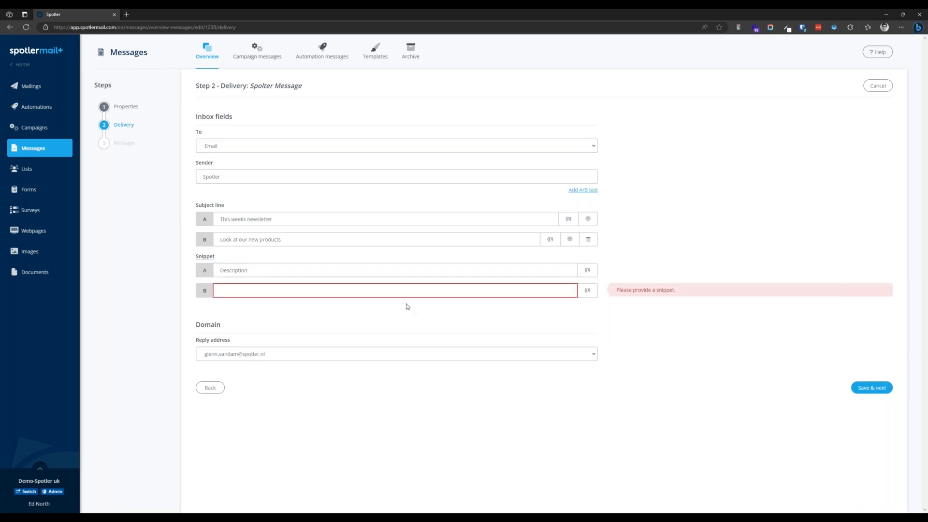
pyautogui.write('2nd')
pyautogui.click(869, 387)
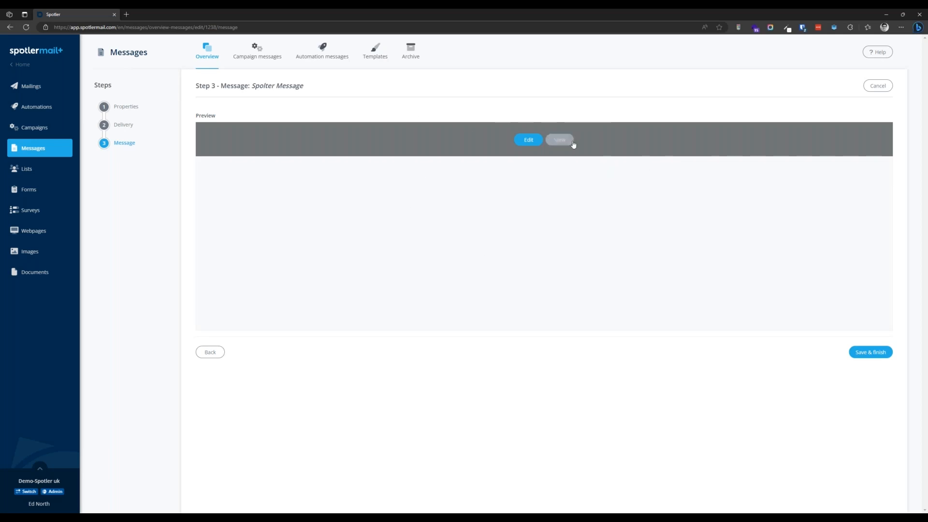
# Step: Open the message content for editing with the Empty page template
pyautogui.click(527, 141)
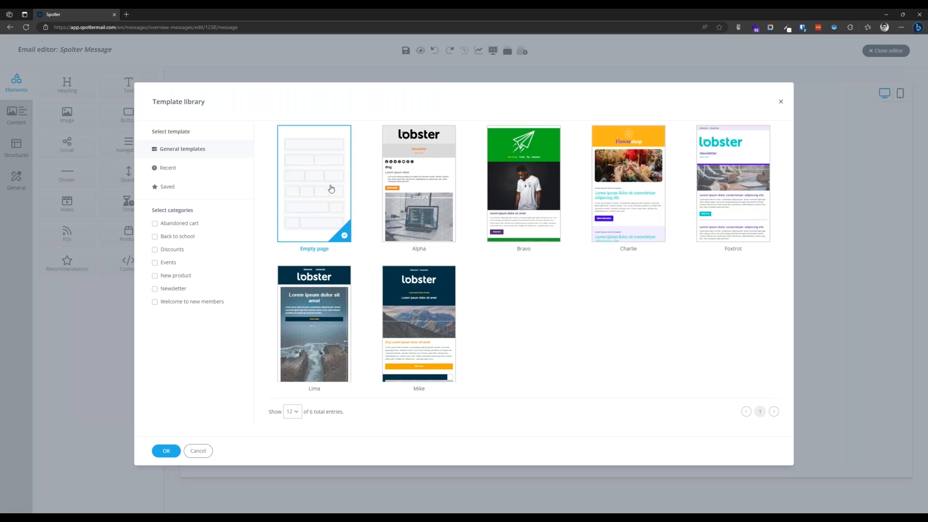
pyautogui.moveTo(436, 202)
pyautogui.click(164, 451)
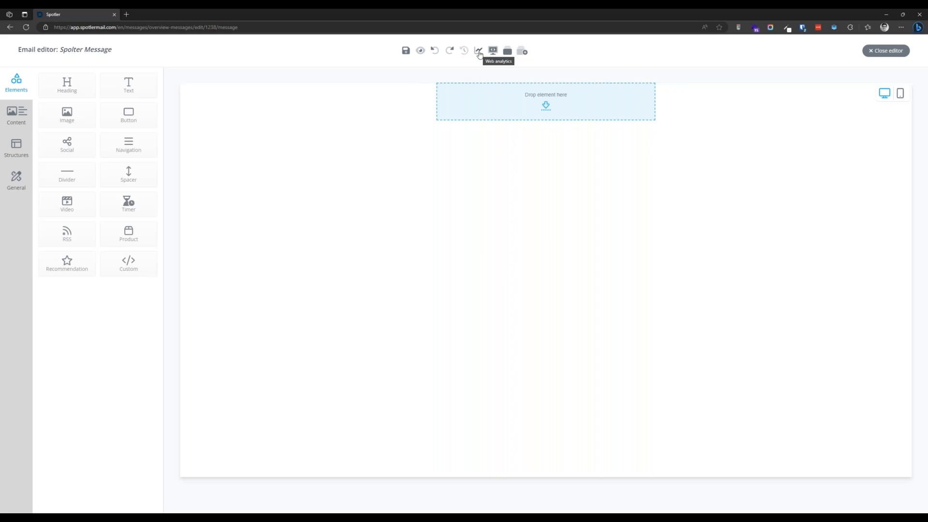
# Step: Inspect the message's Google Analytics / Snoobi web analytics settings, including the campaign name, without changing them
pyautogui.click(479, 51)
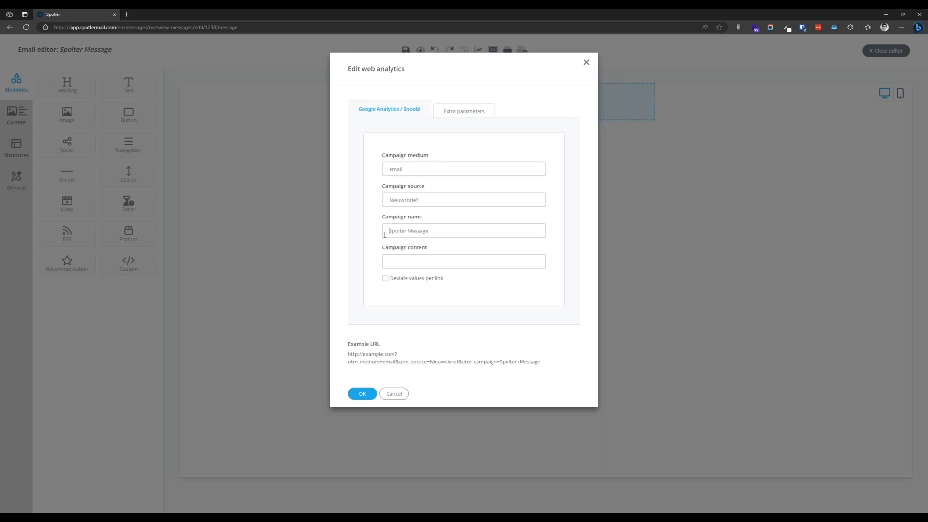
pyautogui.moveTo(388, 231); pyautogui.dragTo(449, 235)
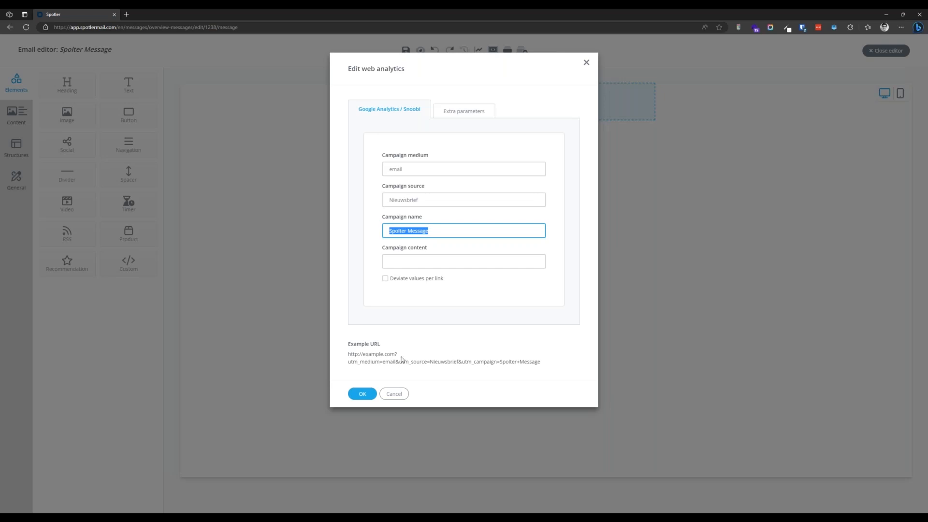
pyautogui.click(394, 393)
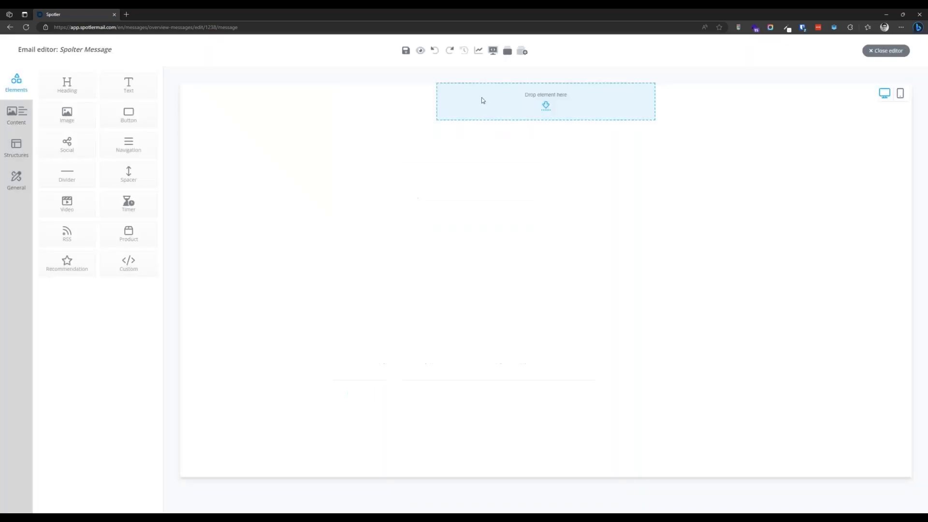
# Step: Review the message's SPML code with its HTML preview, and look through the general templates in the template library
pyautogui.click(495, 51)
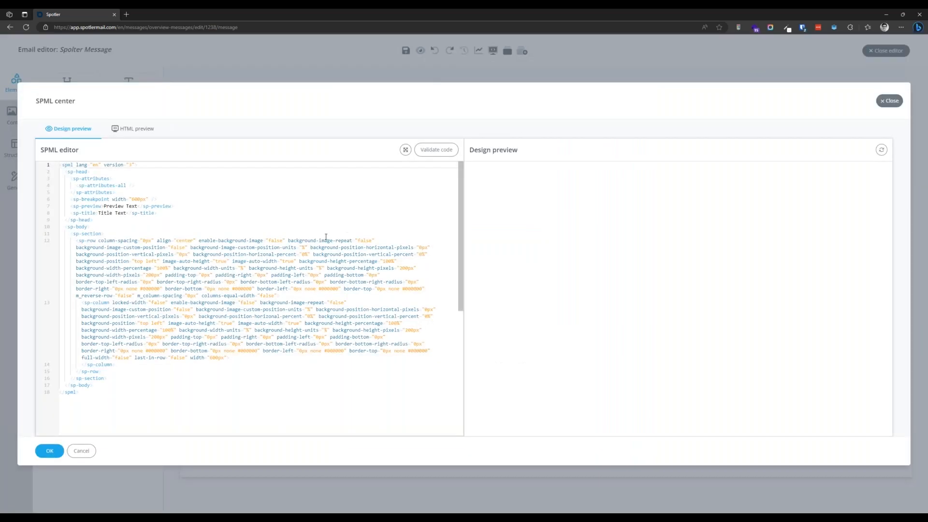
pyautogui.click(132, 128)
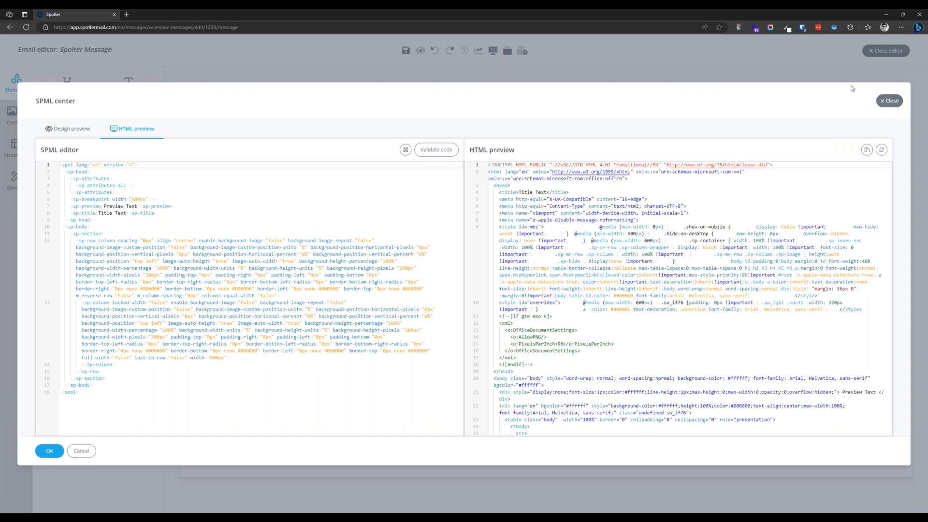
pyautogui.click(889, 101)
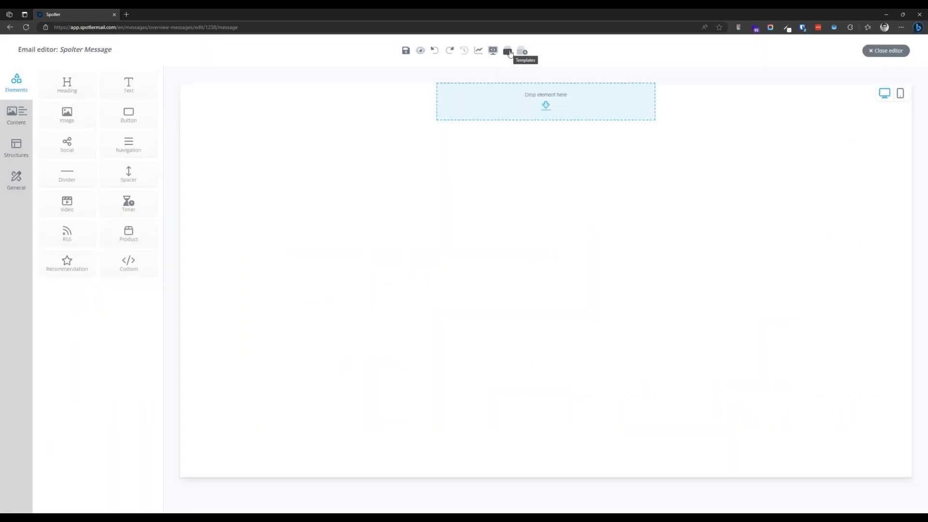
pyautogui.click(508, 52)
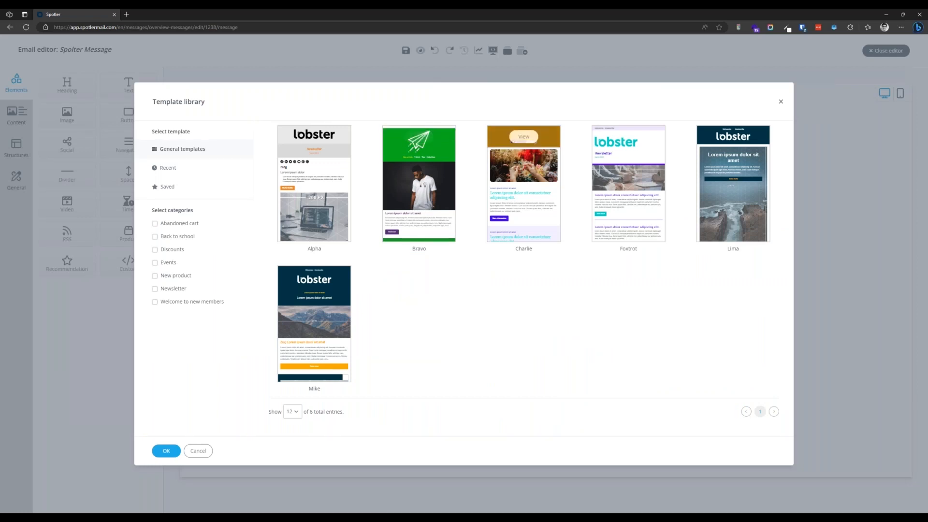
pyautogui.click(780, 102)
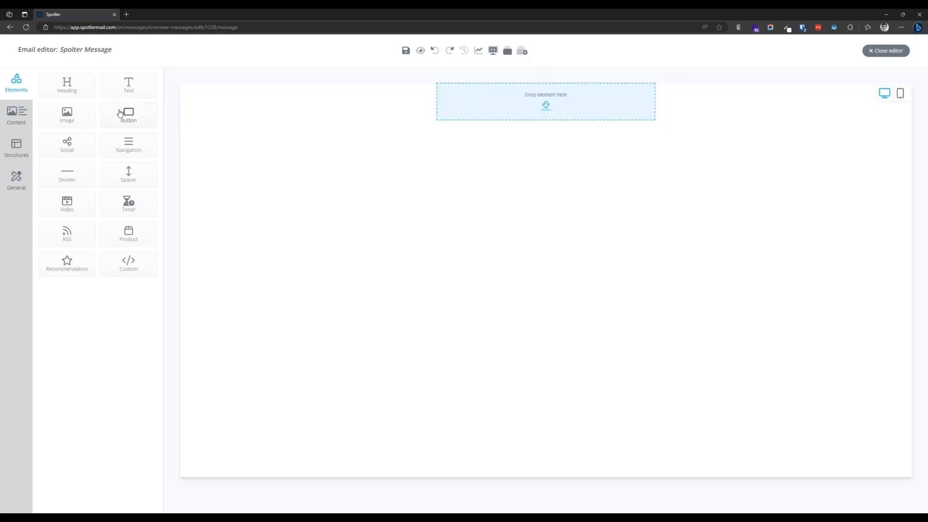
# Step: Add a Heading element to the empty message, view its style options, and delete it
pyautogui.moveTo(70, 93); pyautogui.dragTo(468, 101)
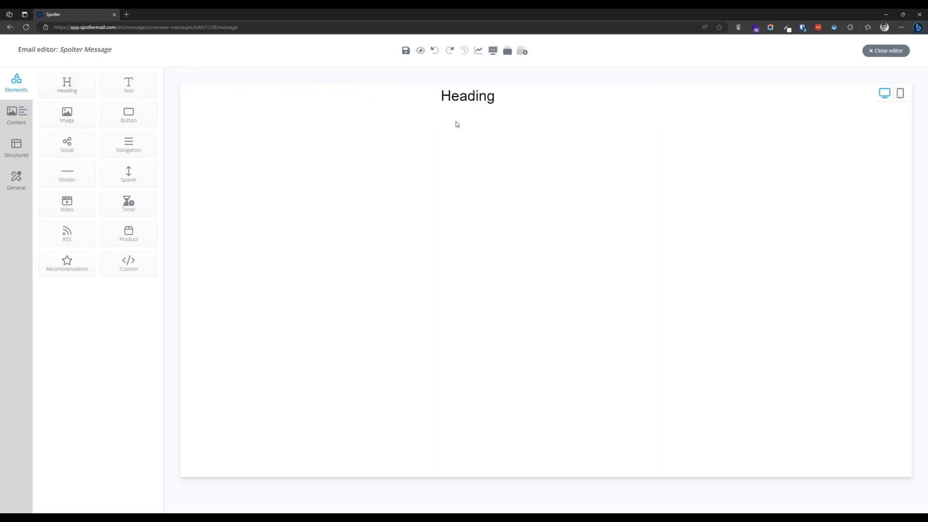
pyautogui.click(503, 95)
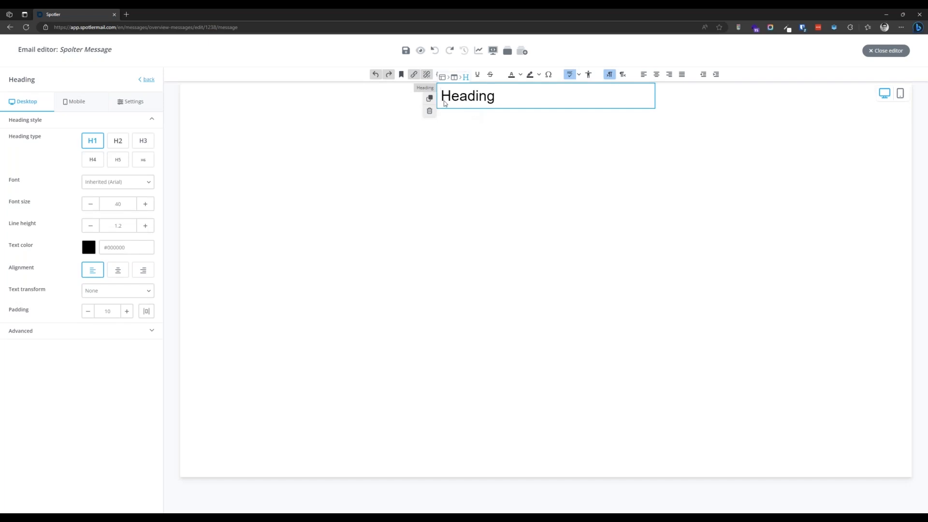
pyautogui.click(429, 110)
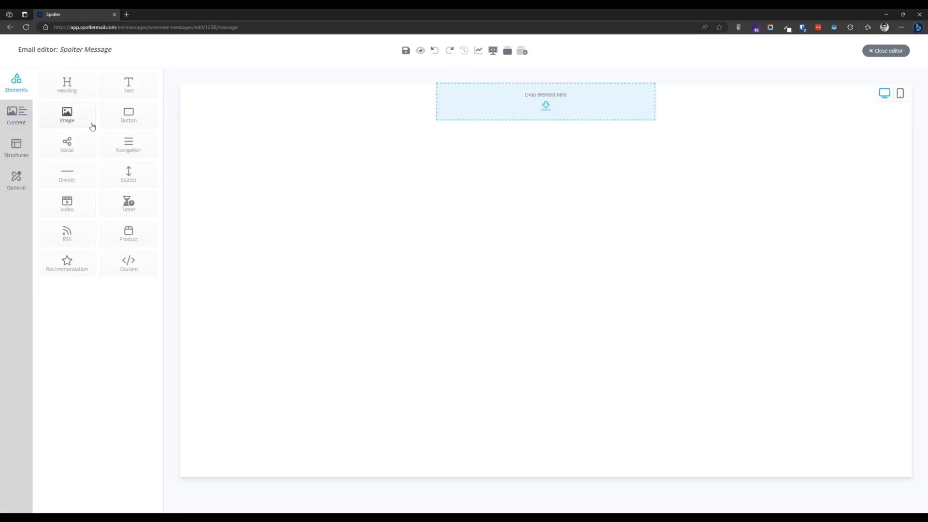
# Step: Look over the ready-made content blocks, then add two single-column rows below the message's existing empty row
pyautogui.click(26, 124)
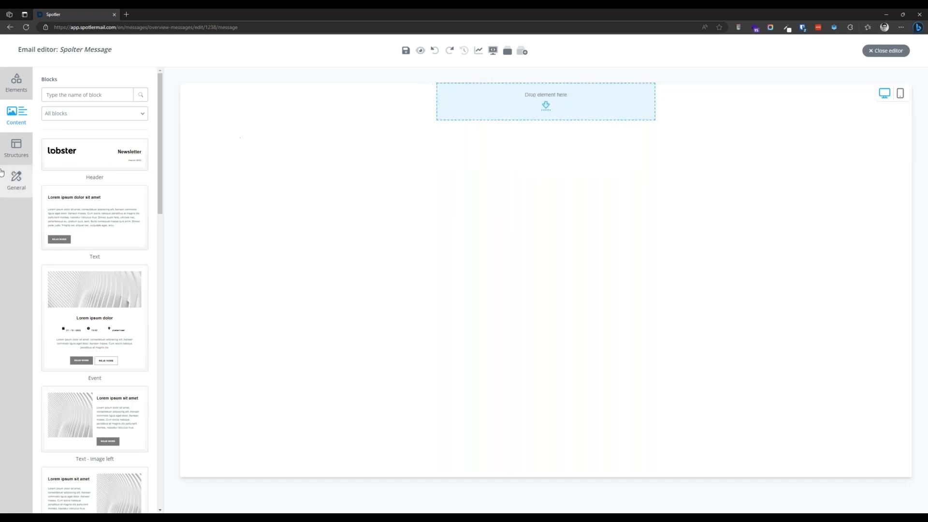
pyautogui.click(16, 150)
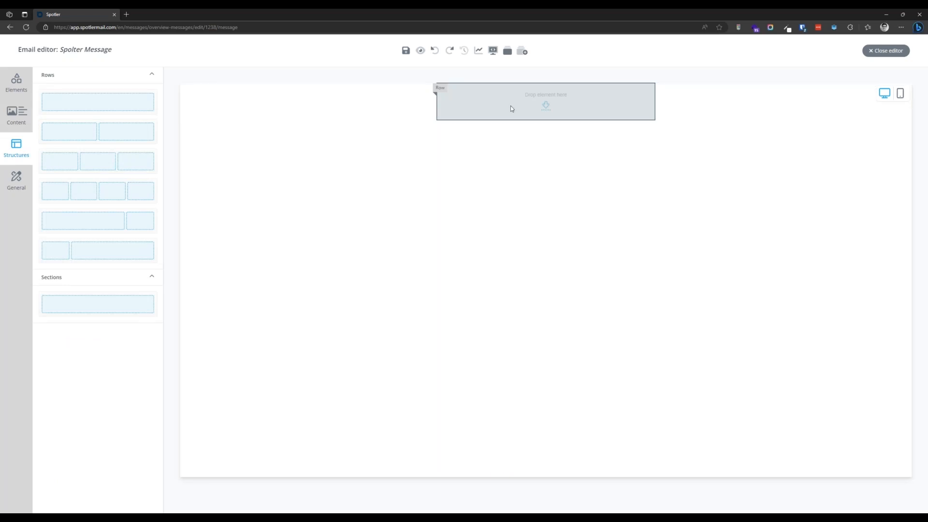
pyautogui.moveTo(143, 107); pyautogui.dragTo(502, 124)
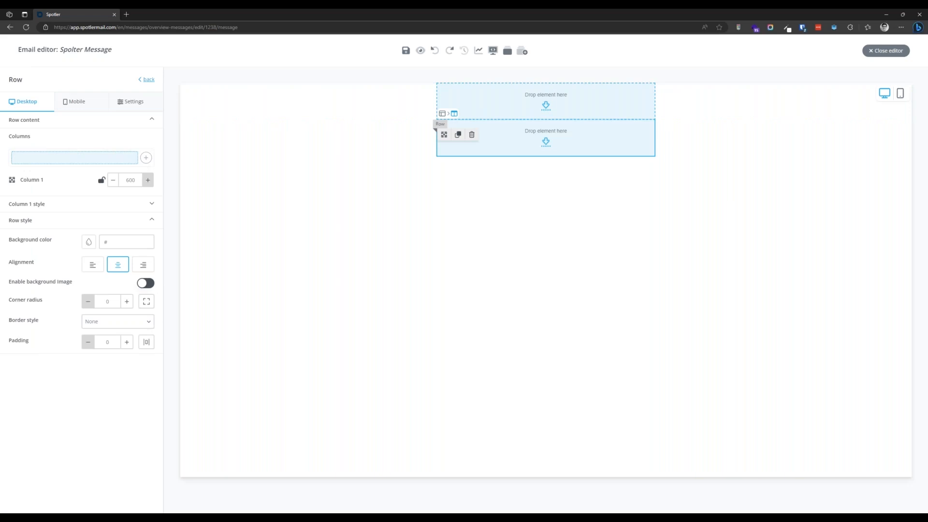
pyautogui.click(141, 81)
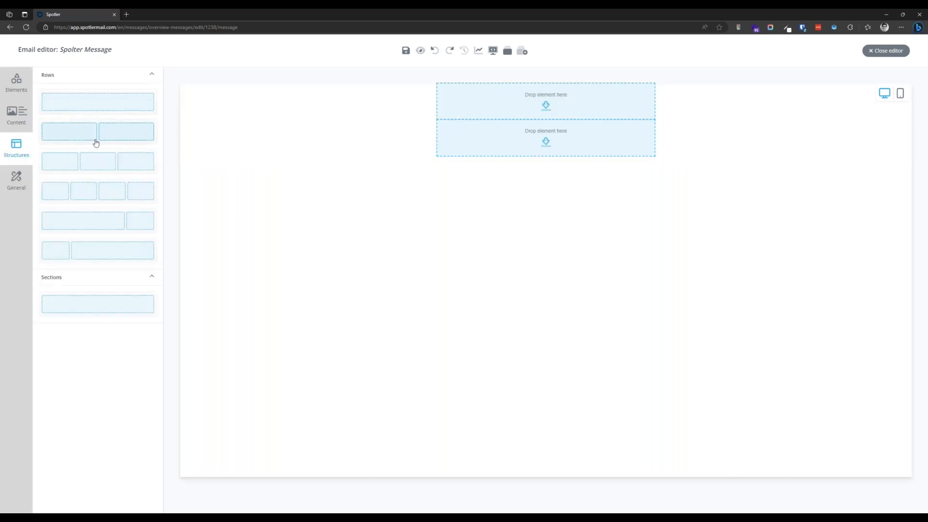
pyautogui.moveTo(84, 104); pyautogui.dragTo(561, 154)
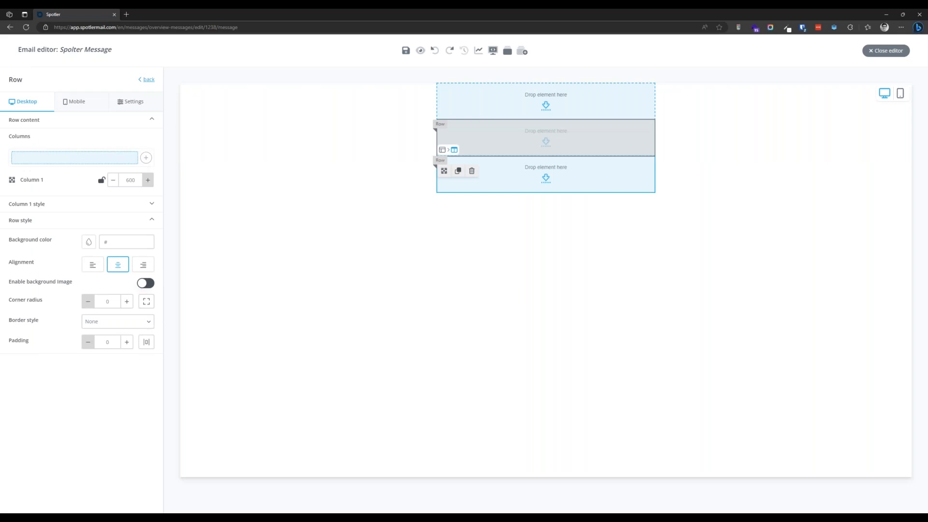
# Step: Add a full-width section below the three single-column rows
pyautogui.doubleClick(149, 81)
pyautogui.click(150, 82)
pyautogui.click(149, 84)
pyautogui.click(149, 86)
pyautogui.moveTo(122, 297); pyautogui.dragTo(411, 208)
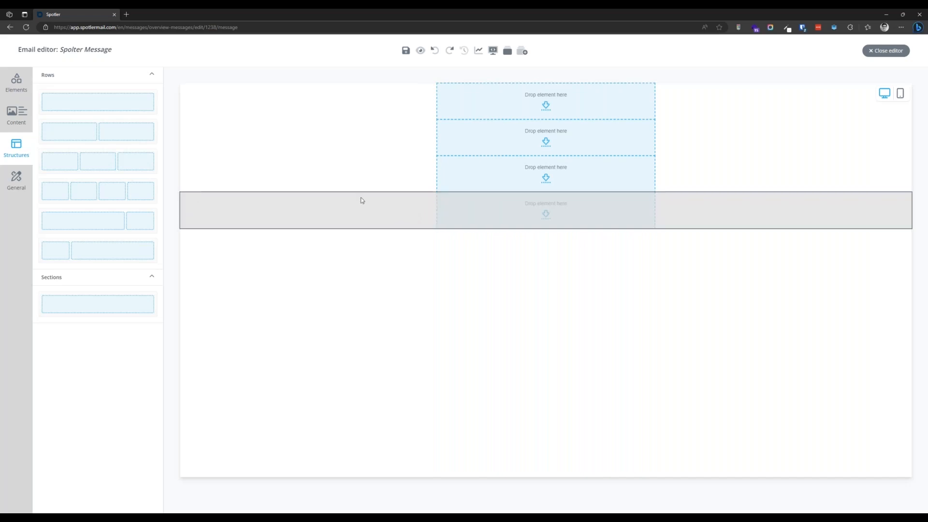
# Step: Place a Text element in the first row and replace its placeholder with "View online"
pyautogui.click(24, 88)
pyautogui.moveTo(115, 91); pyautogui.dragTo(500, 88)
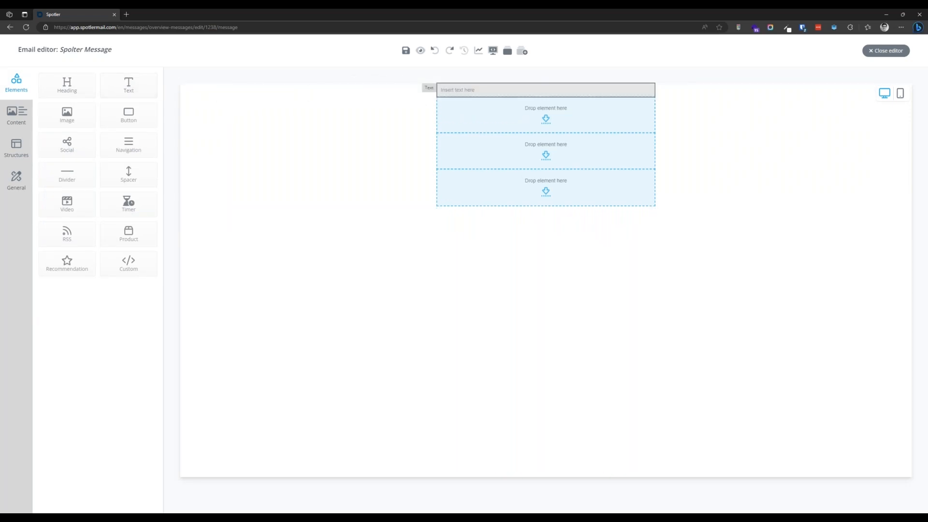
pyautogui.tripleClick(463, 92)
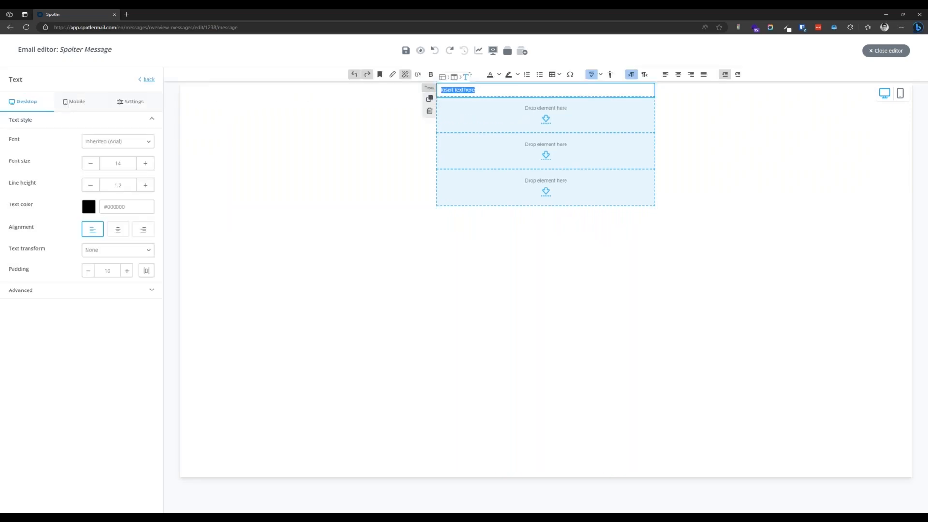
pyautogui.write('View online')
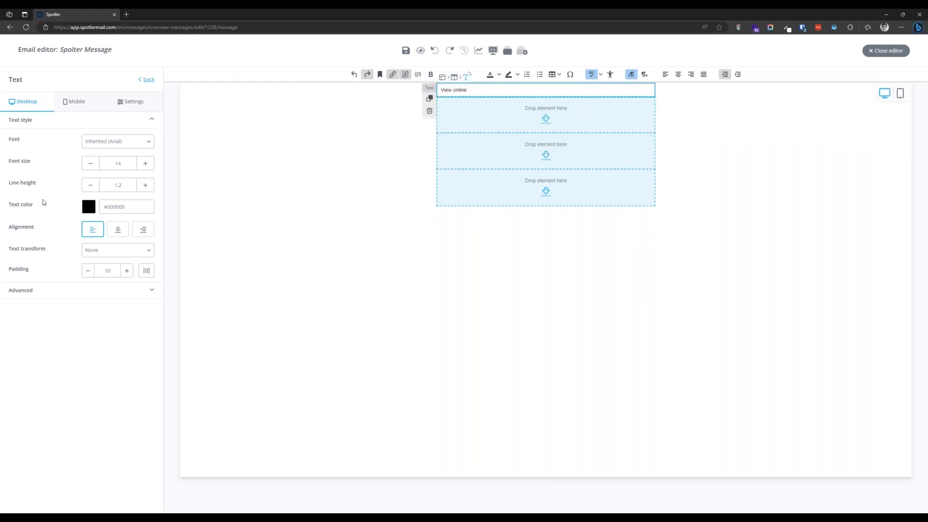
# Step: Review the text element's mobile styling and its options for hiding on desktop or mobile
pyautogui.click(72, 106)
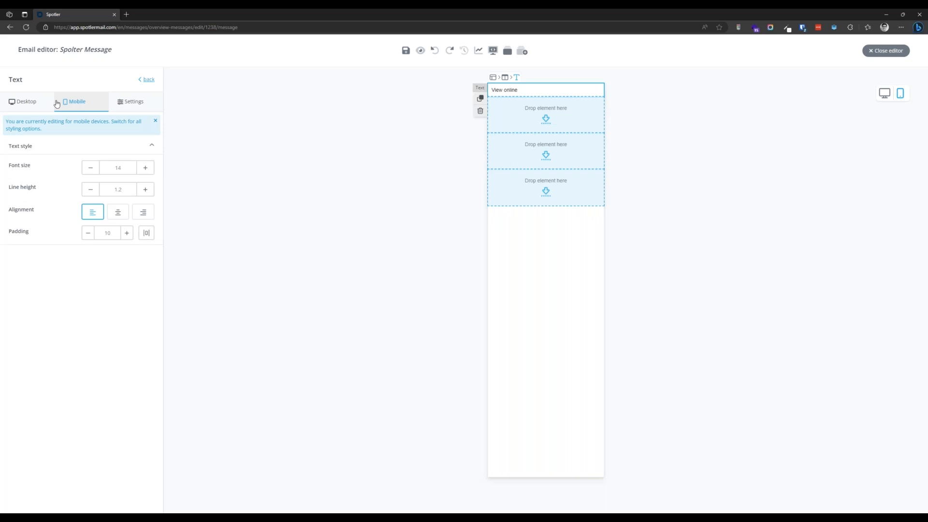
pyautogui.click(28, 101)
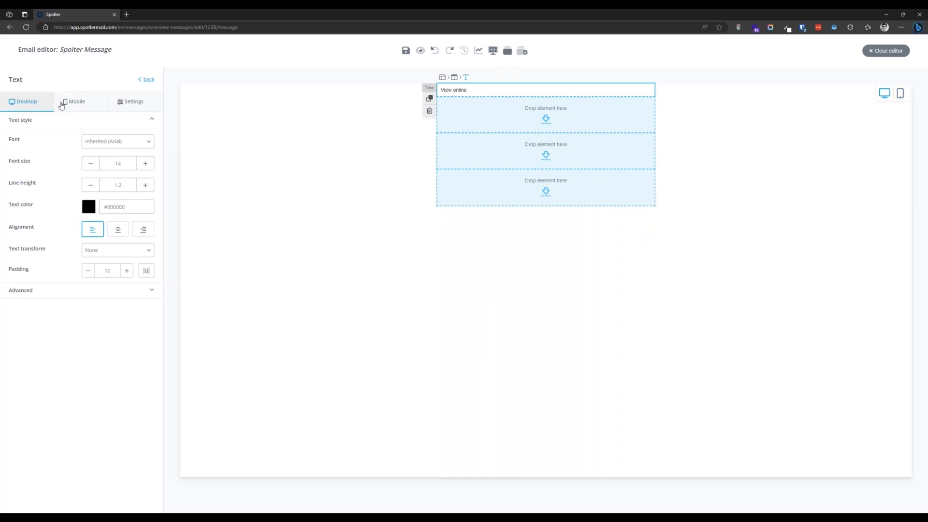
pyautogui.click(126, 104)
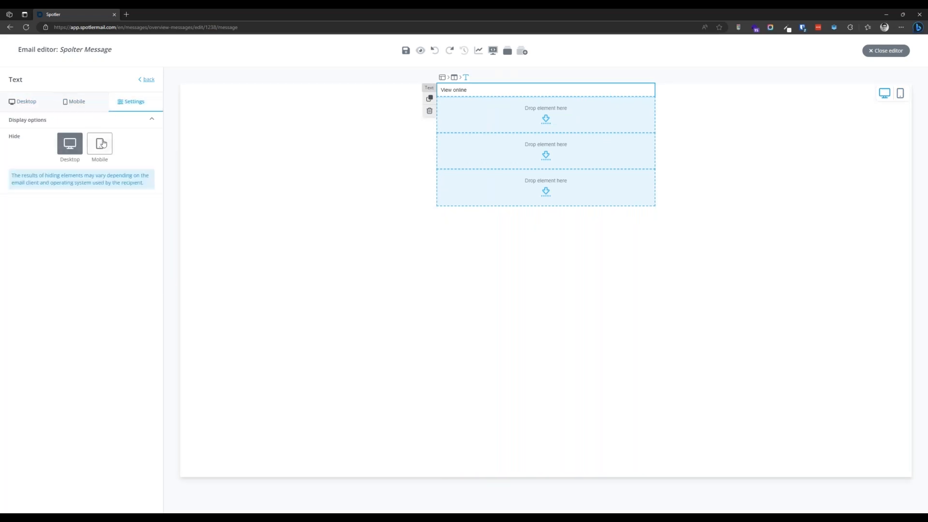
pyautogui.click(40, 103)
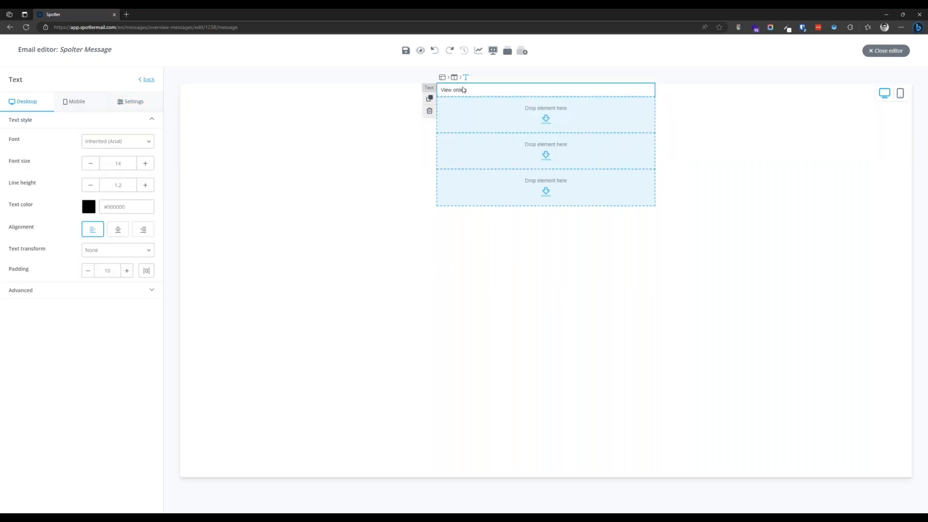
# Step: Turn the "View online" text into a special link to the online version of the message
pyautogui.click(473, 115)
pyautogui.tripleClick(466, 91)
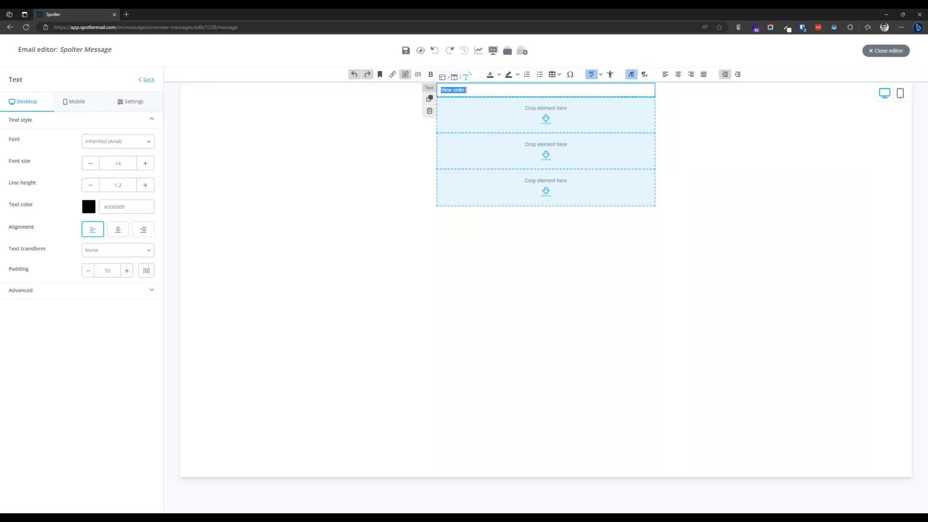
pyautogui.click(392, 75)
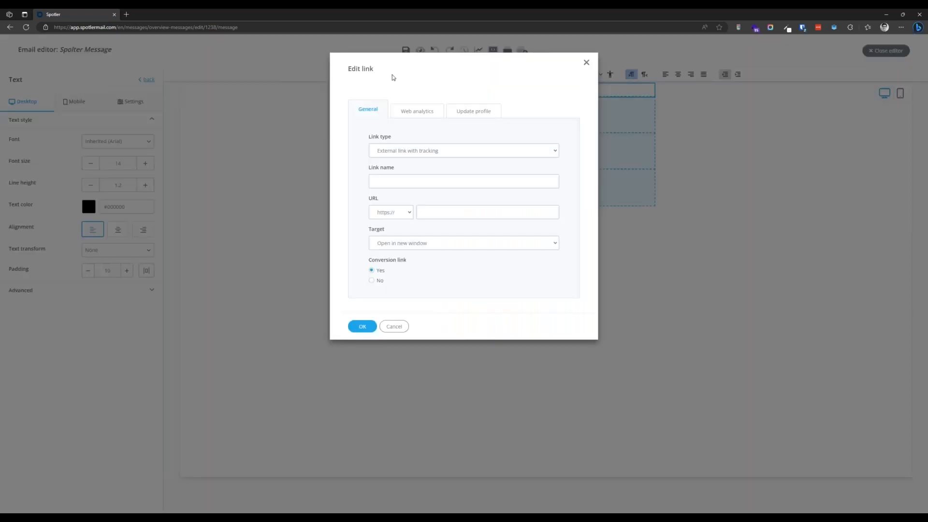
pyautogui.click(404, 155)
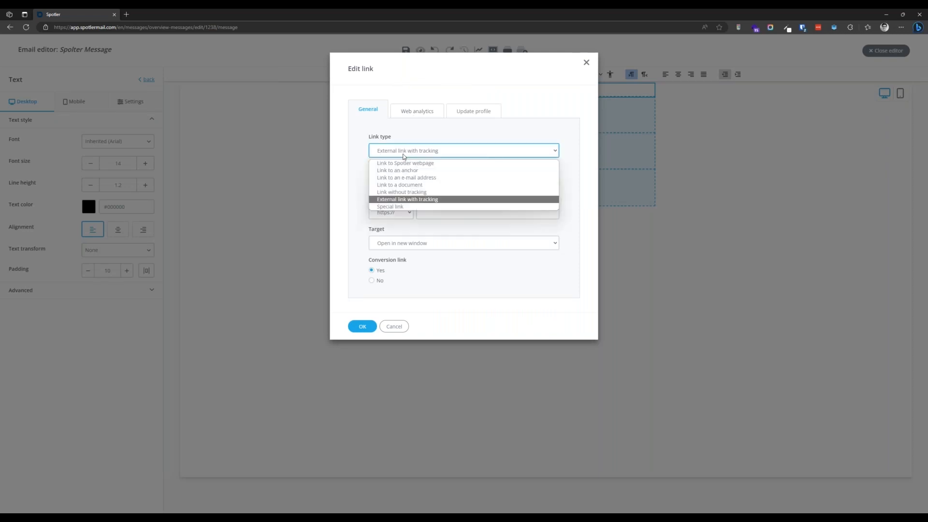
pyautogui.click(410, 208)
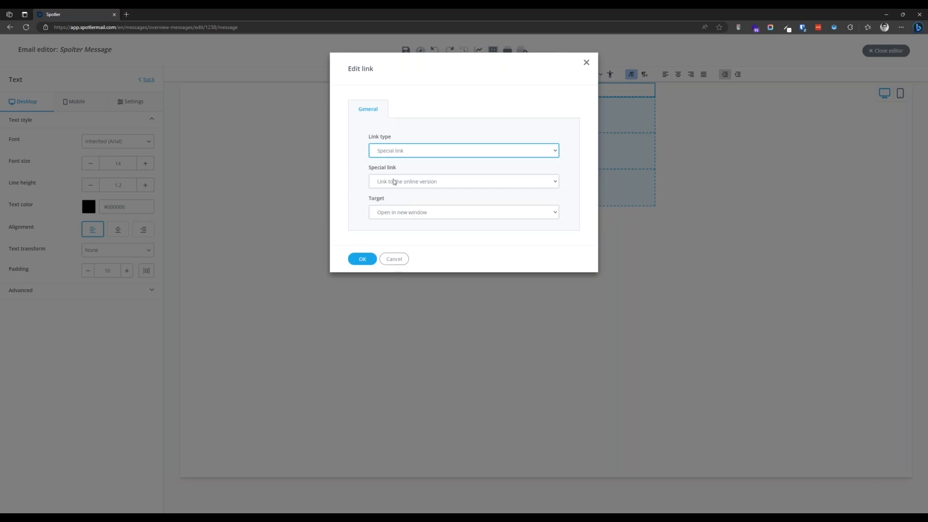
pyautogui.click(428, 184)
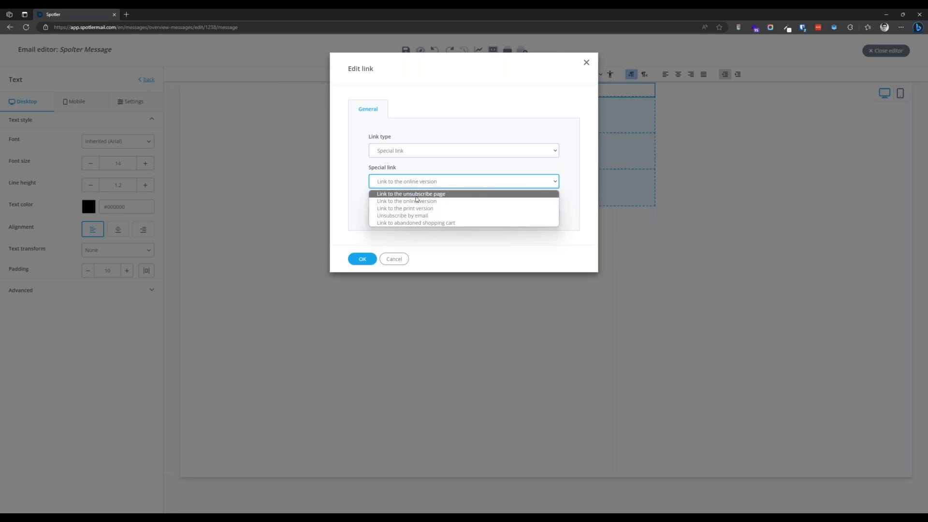
pyautogui.click(415, 200)
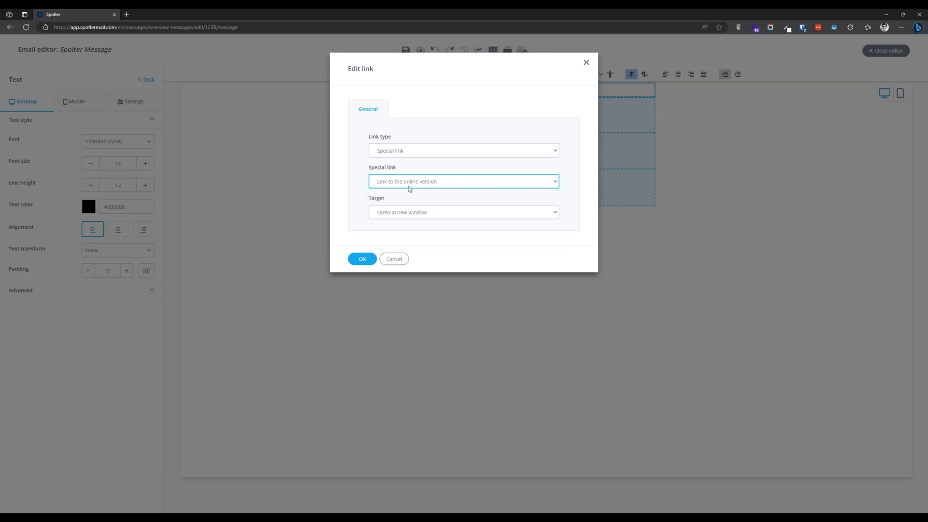
pyautogui.click(362, 258)
pyautogui.click(441, 226)
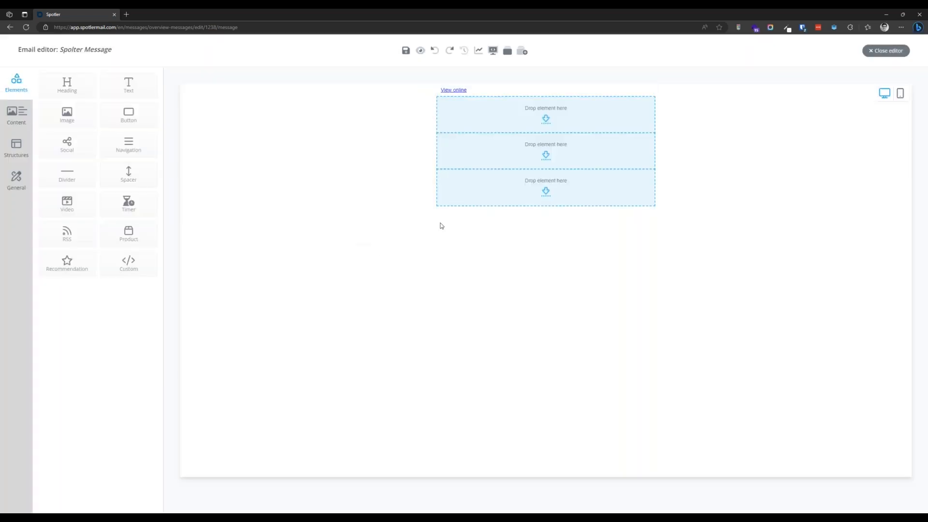
# Step: Change the text color of the "View online" link to a lighter shade
pyautogui.click(467, 90)
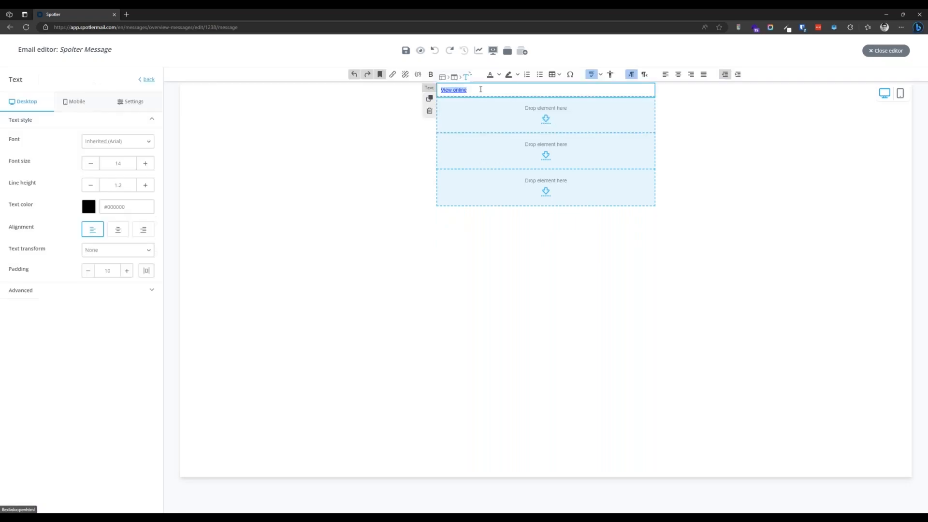
pyautogui.moveTo(476, 89); pyautogui.dragTo(439, 90)
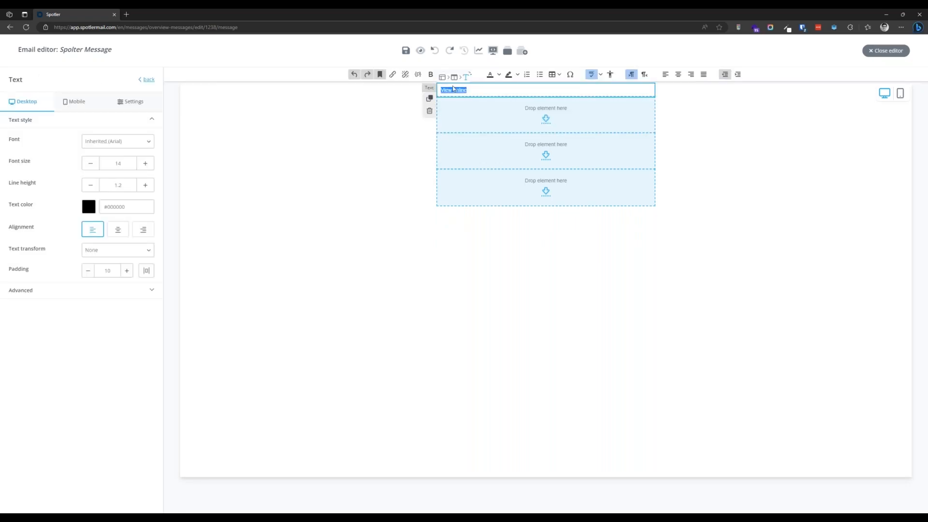
pyautogui.click(498, 75)
pyautogui.click(533, 89)
pyautogui.click(496, 110)
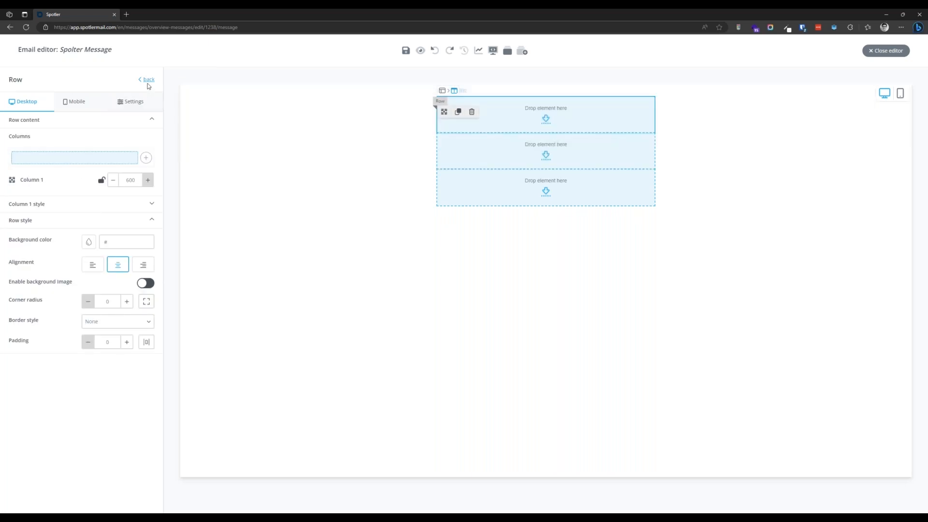
# Step: Place an Image element in the row directly below the "View online" text and select it for editing
pyautogui.click(148, 81)
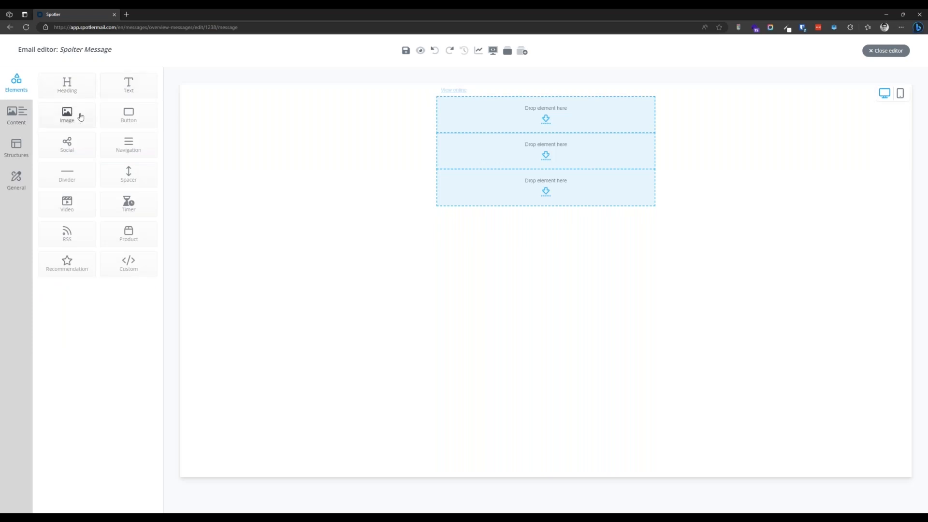
pyautogui.moveTo(68, 118); pyautogui.dragTo(488, 116)
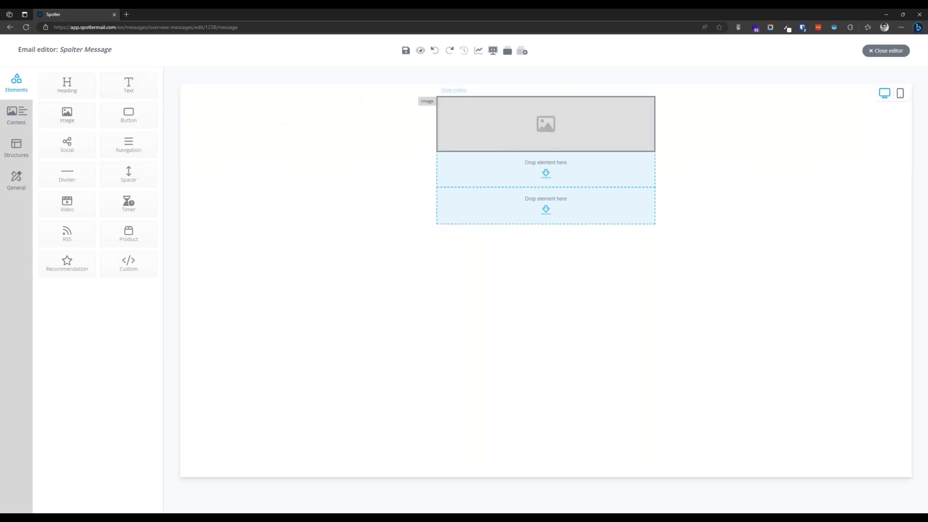
pyautogui.click(515, 124)
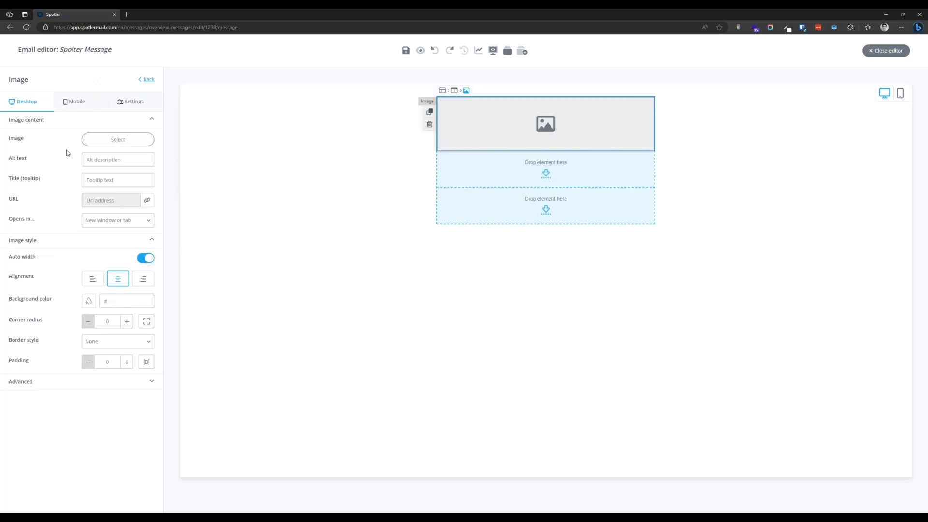
# Step: Examine the available image sources: My images, Upload image, External image and the Stock library with its color search filter
pyautogui.click(118, 141)
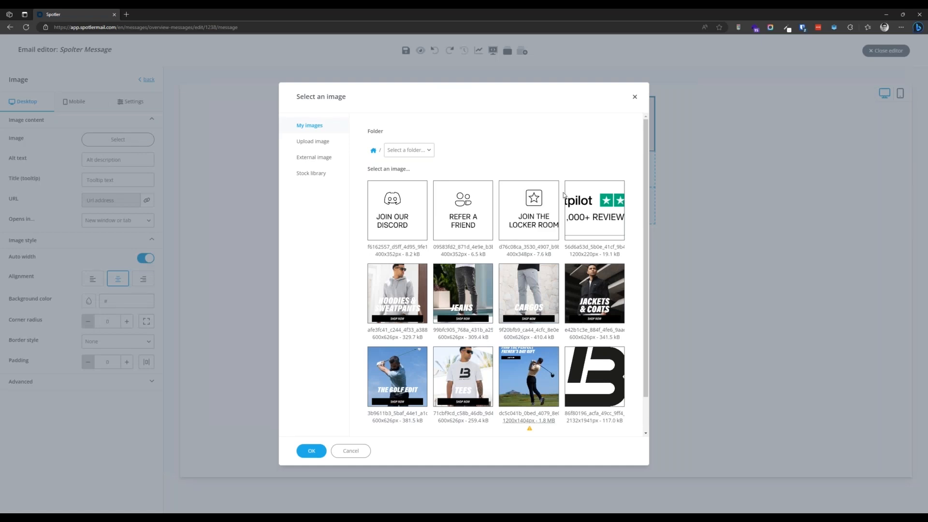
pyautogui.scroll(-1, 555, 262)
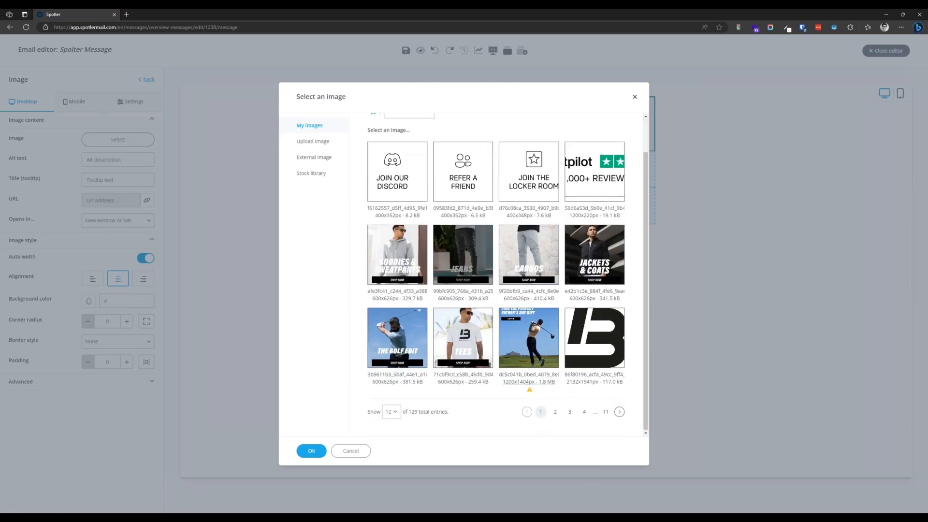
pyautogui.scroll(1, 463, 251)
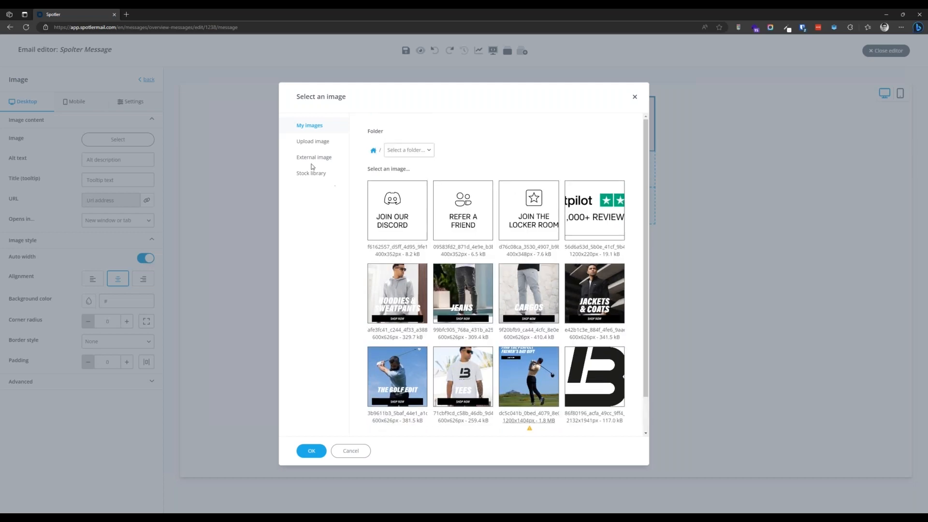
pyautogui.click(312, 141)
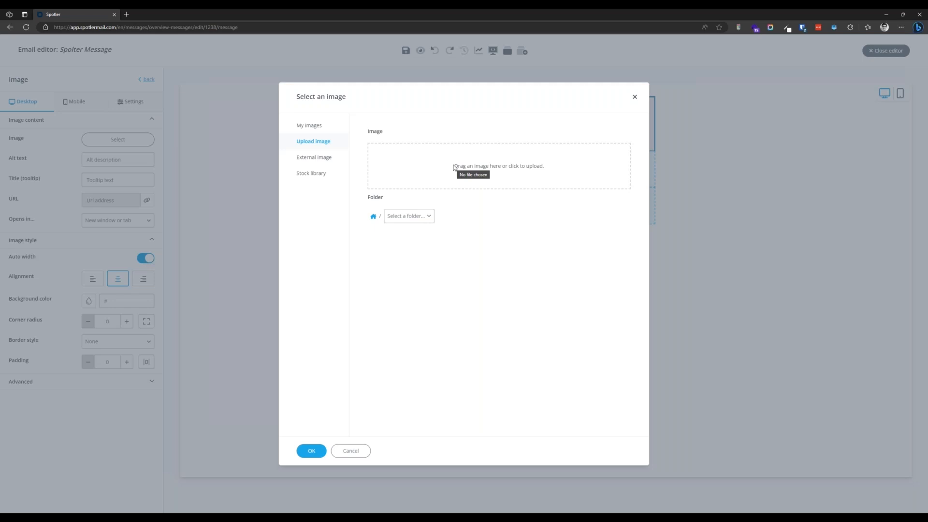
pyautogui.click(313, 158)
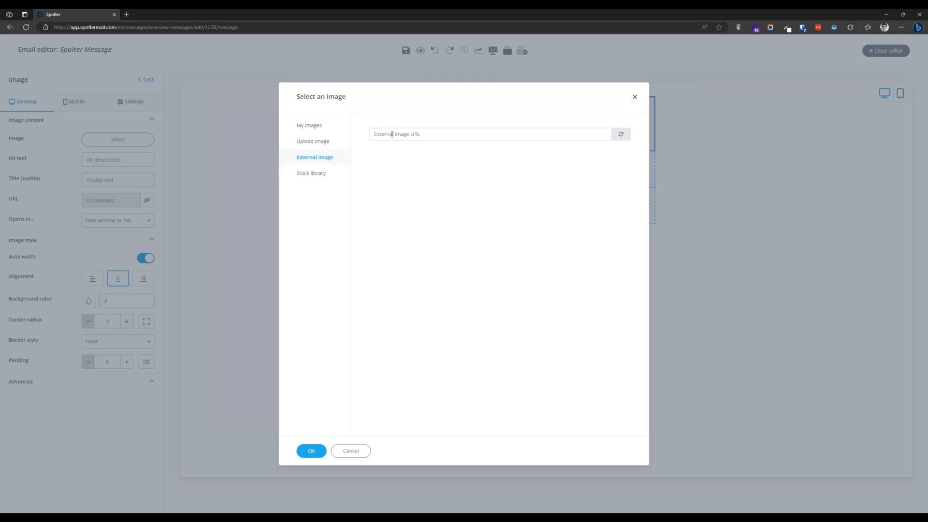
pyautogui.click(312, 174)
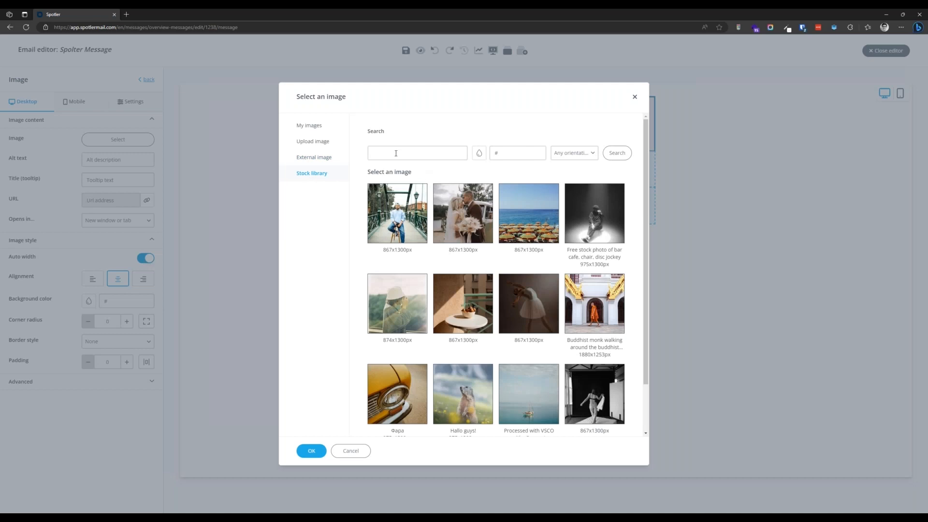
pyautogui.click(479, 153)
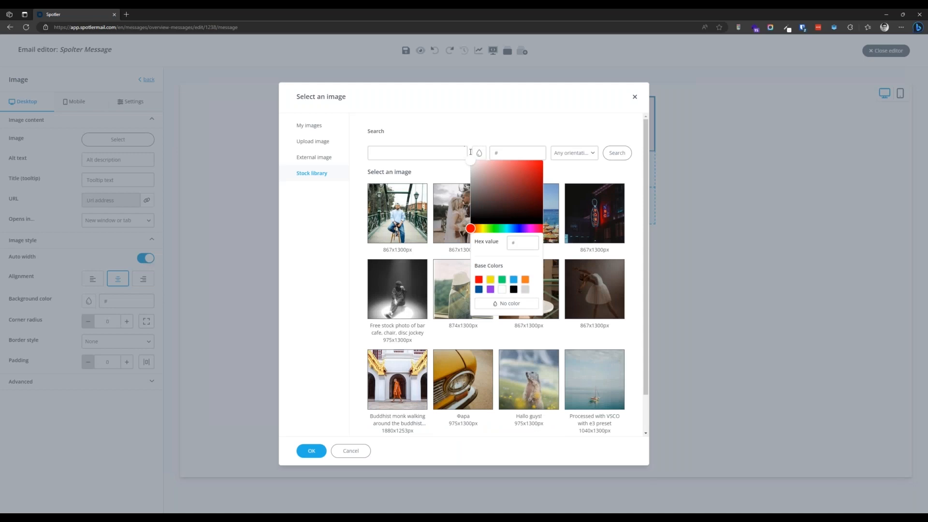
pyautogui.click(482, 129)
# Step: Insert spotler_logo.png from My images into the Image element
pyautogui.click(306, 127)
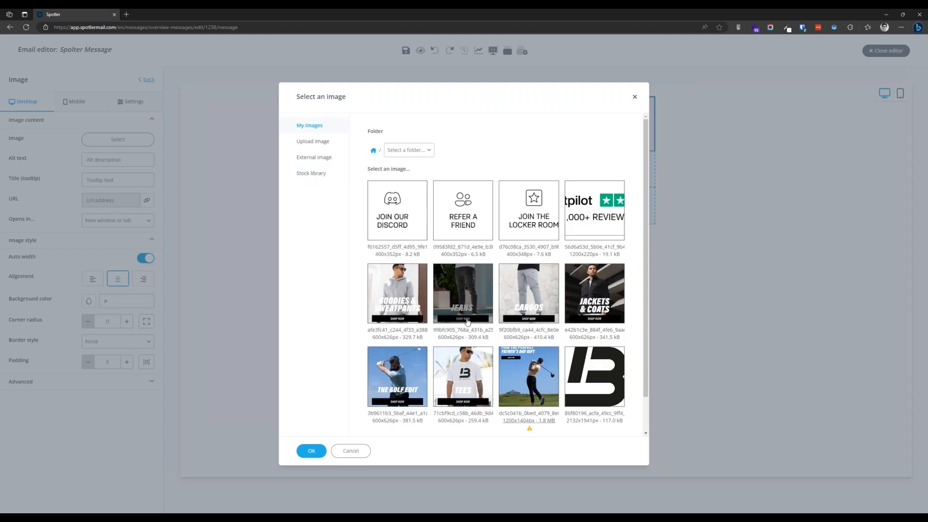
pyautogui.scroll(-1, 466, 319)
pyautogui.click(390, 412)
pyautogui.click(393, 447)
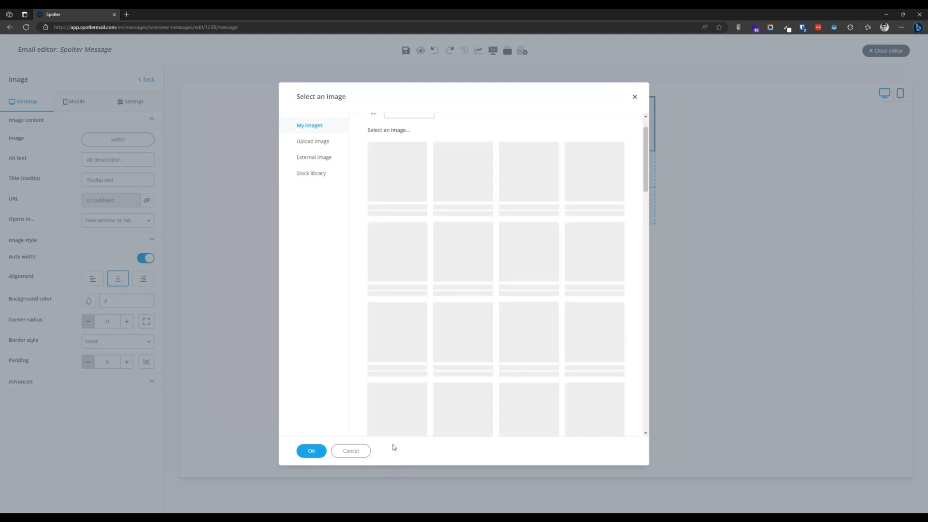
pyautogui.scroll(-20, 498, 275)
pyautogui.scroll(10, 610, 411)
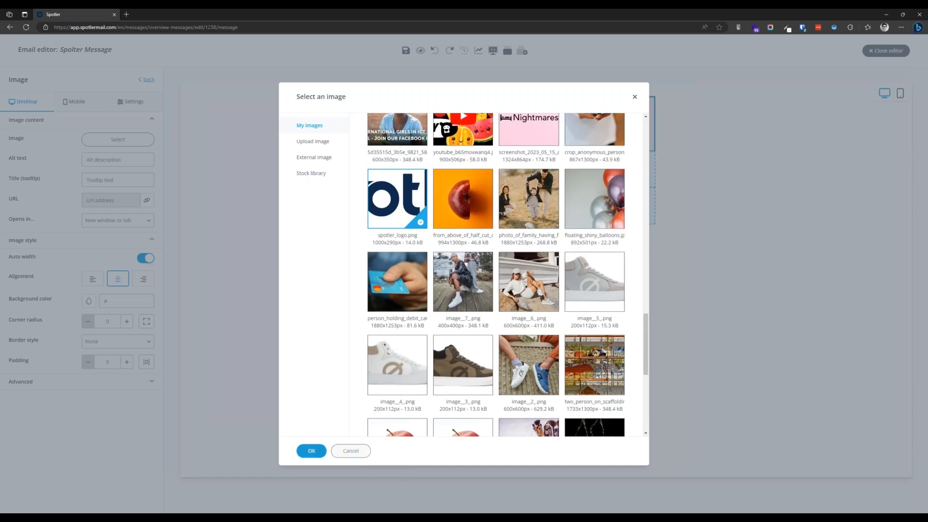
pyautogui.click(311, 450)
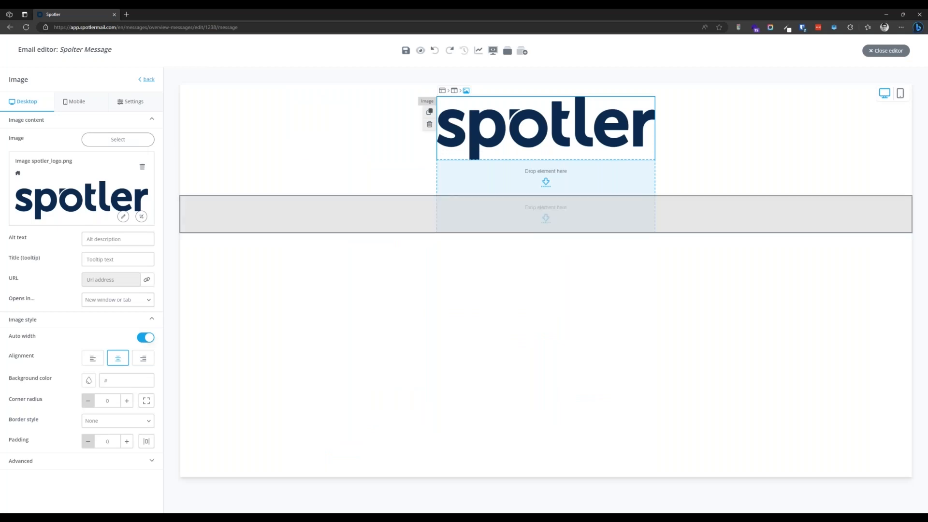
# Step: Set the logo image's padding to 50 on all sides
pyautogui.click(108, 442)
pyautogui.write('50')
pyautogui.click(105, 430)
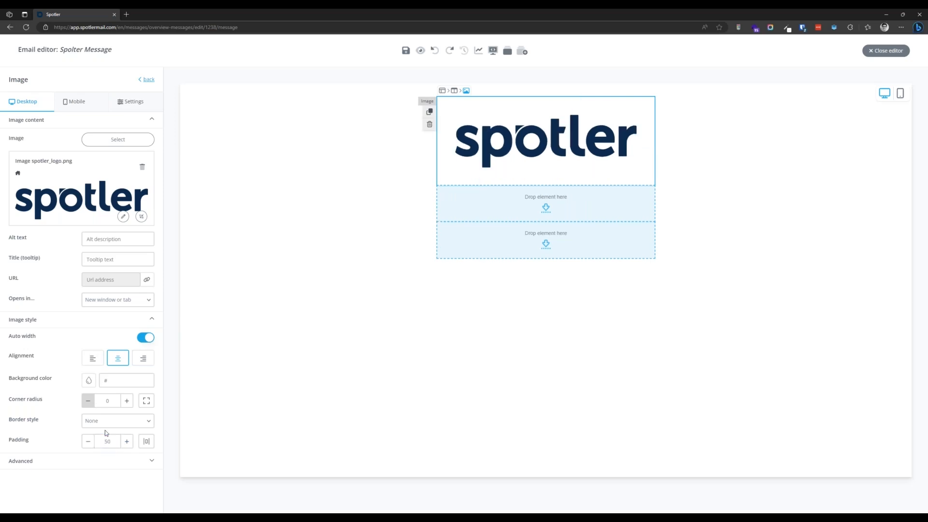
# Step: Split the logo's padding into separate sides and set the top and bottom padding to 20
pyautogui.click(146, 441)
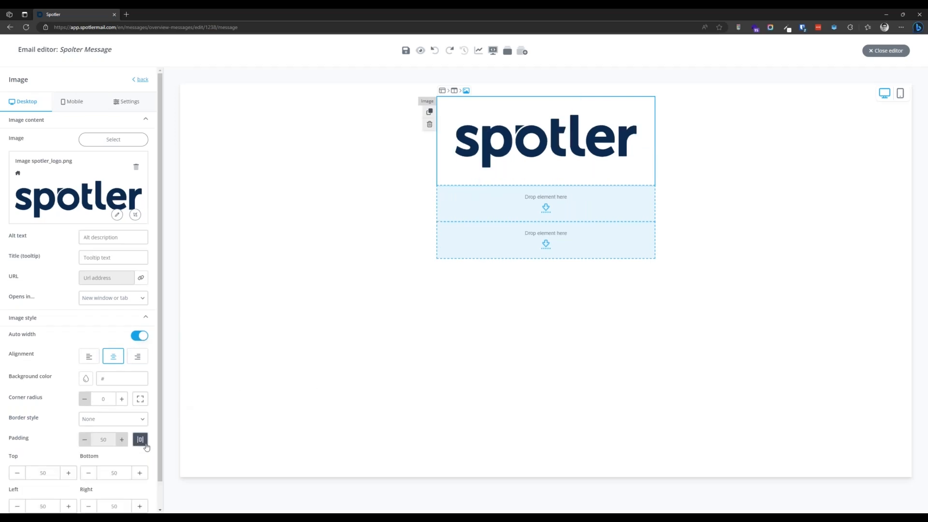
pyautogui.scroll(-1, 110, 444)
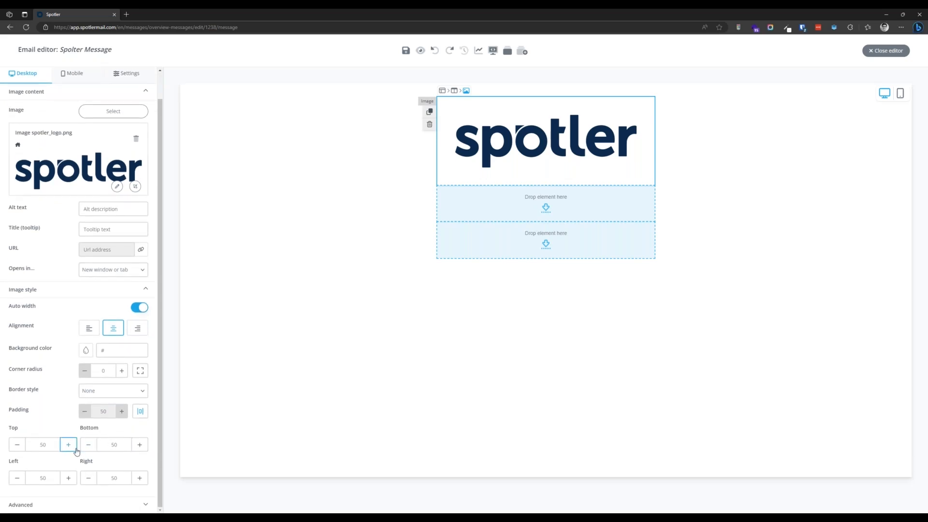
pyautogui.doubleClick(37, 446)
pyautogui.write('20')
pyautogui.doubleClick(108, 445)
pyautogui.write('20')
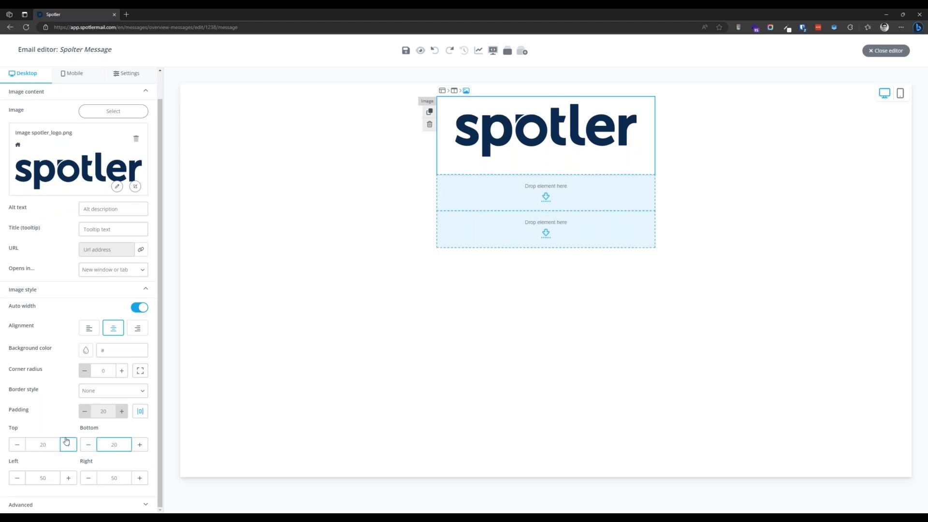
pyautogui.click(51, 423)
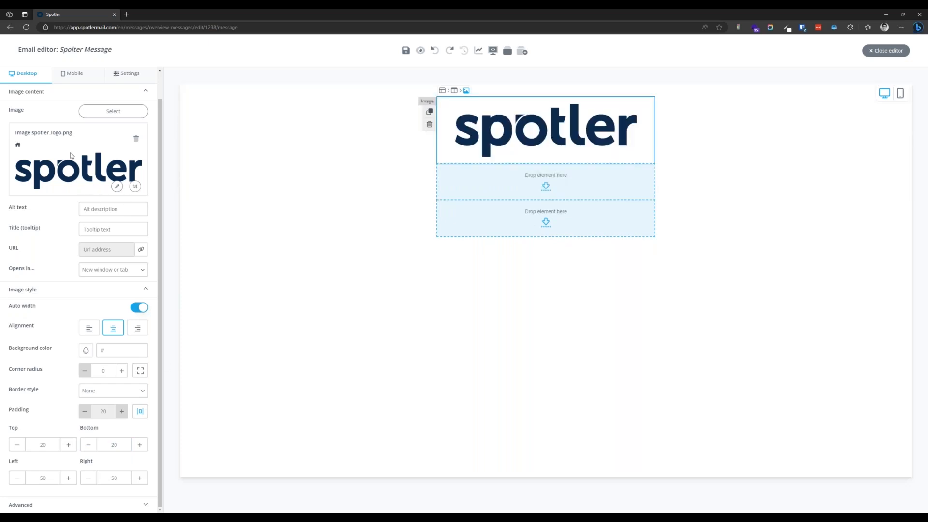
# Step: Examine the image personalisation editor for the logo and close it without saving
pyautogui.click(134, 187)
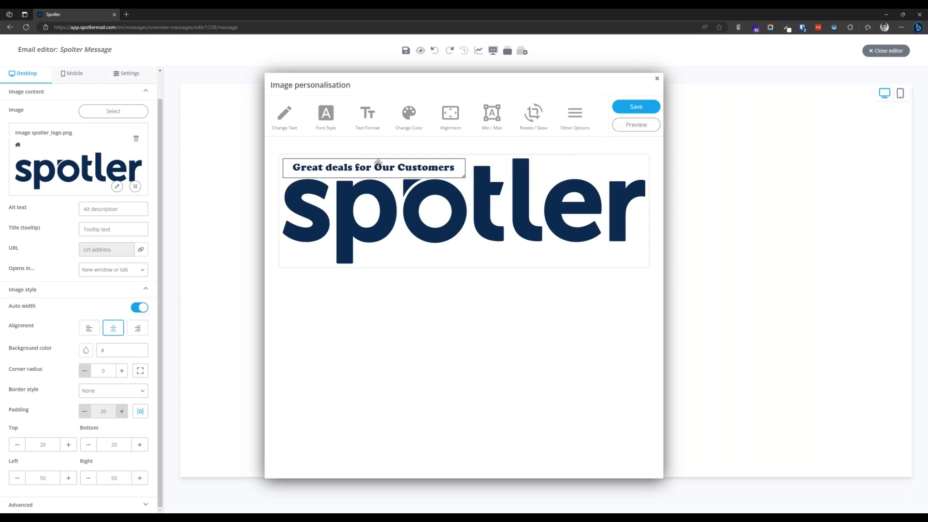
pyautogui.click(657, 79)
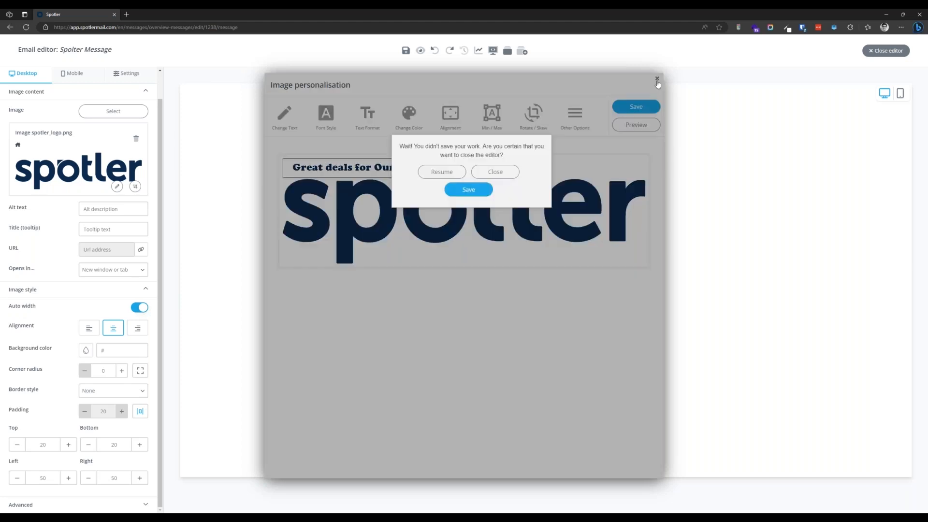
pyautogui.click(488, 175)
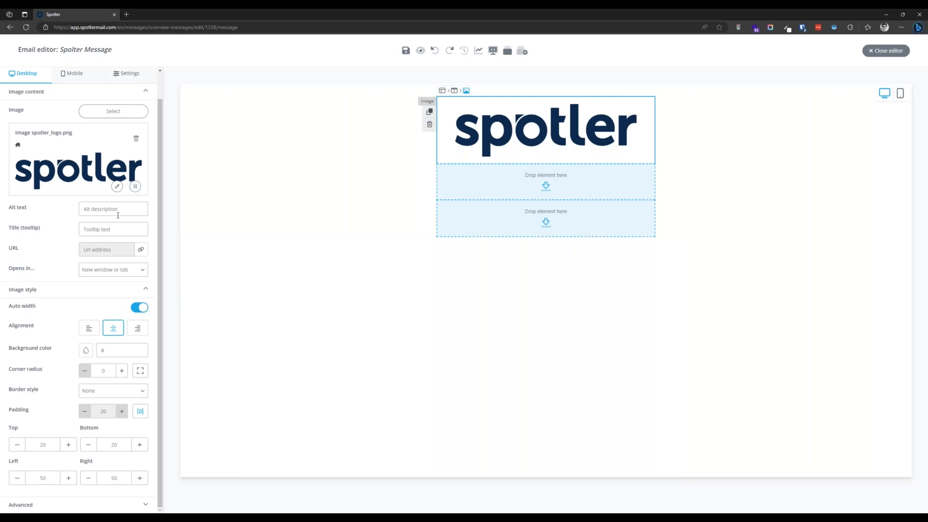
# Step: Set both the alt text and the tooltip title of the logo image to "Logo"
pyautogui.click(138, 211)
pyautogui.write('Logo')
pyautogui.click(94, 232)
pyautogui.write('Logo')
pyautogui.click(143, 250)
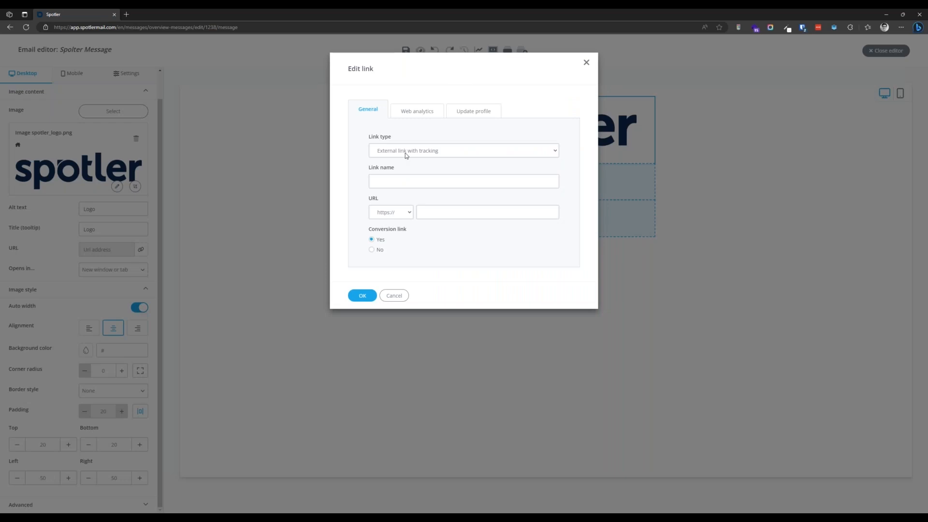
pyautogui.click(405, 153)
pyautogui.click(418, 200)
pyautogui.click(408, 175)
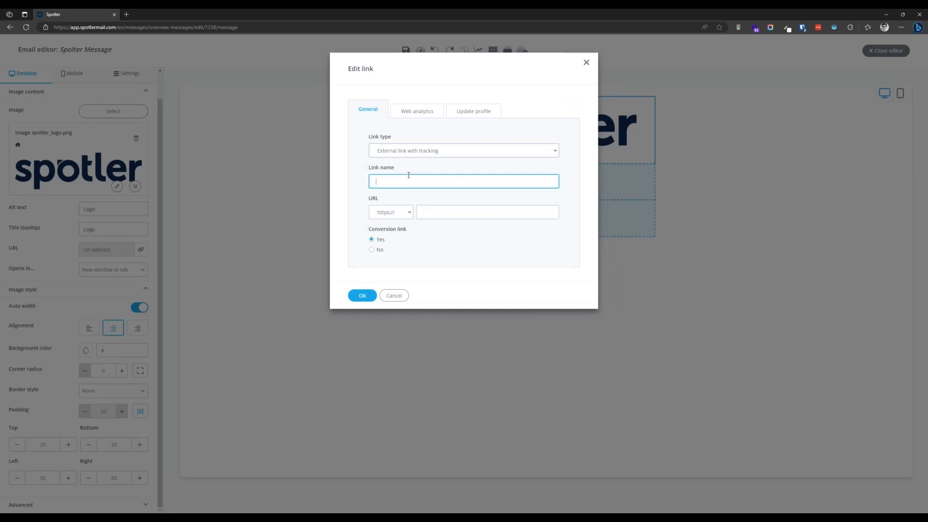
pyautogui.write('Spolte')
pyautogui.write('ler Logo')
pyautogui.write(' - Homepage')
pyautogui.click(428, 213)
pyautogui.write('www.spotler.com')
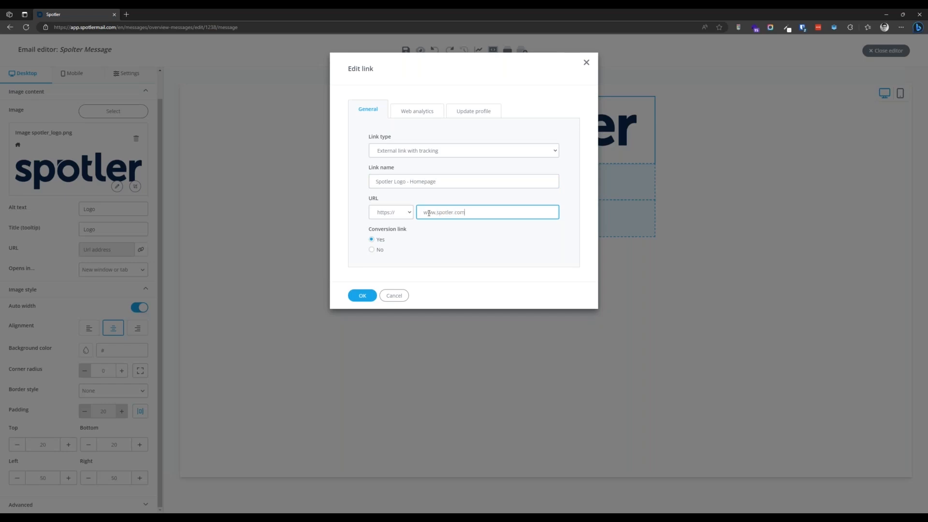
pyautogui.click(353, 236)
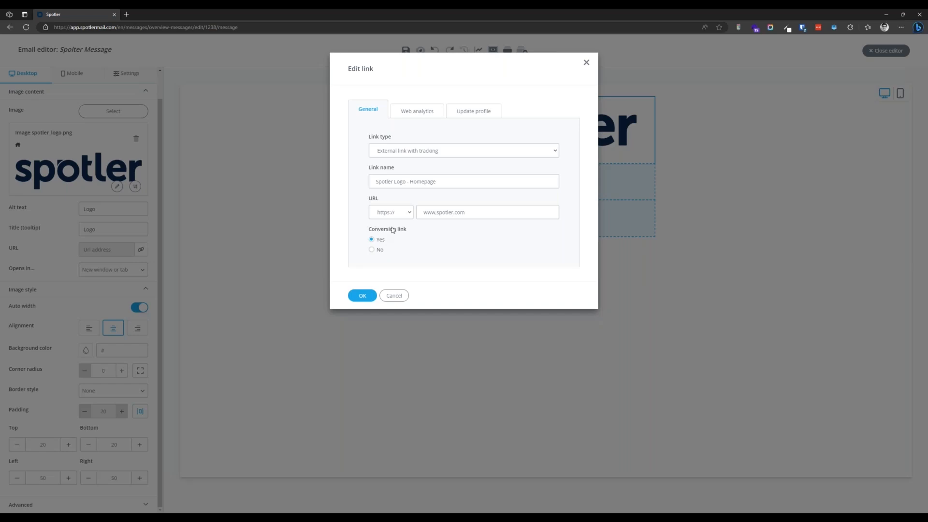
pyautogui.click(372, 250)
pyautogui.click(358, 296)
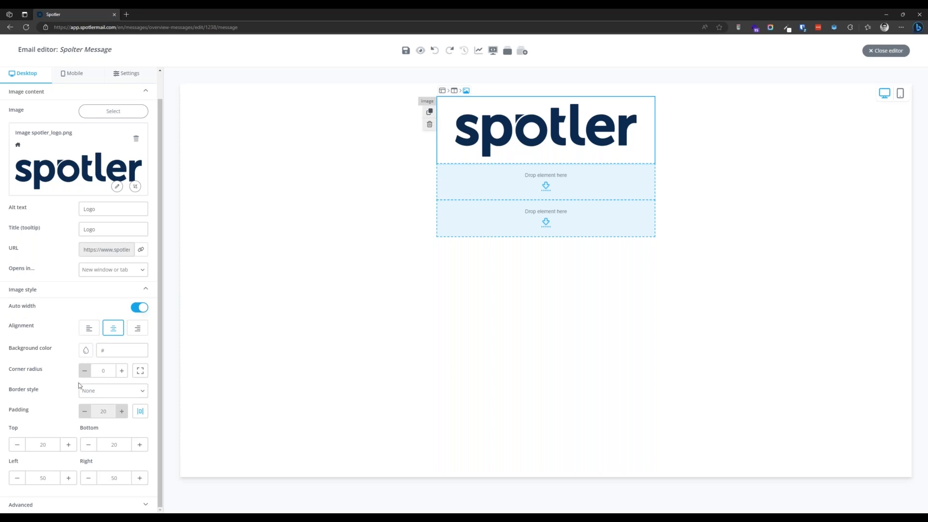
# Step: Examine the logo image's advanced class fields and its options for hiding it on desktop or mobile
pyautogui.scroll(1, 80, 385)
pyautogui.scroll(-1, 80, 385)
pyautogui.click(130, 502)
pyautogui.scroll(-1, 112, 483)
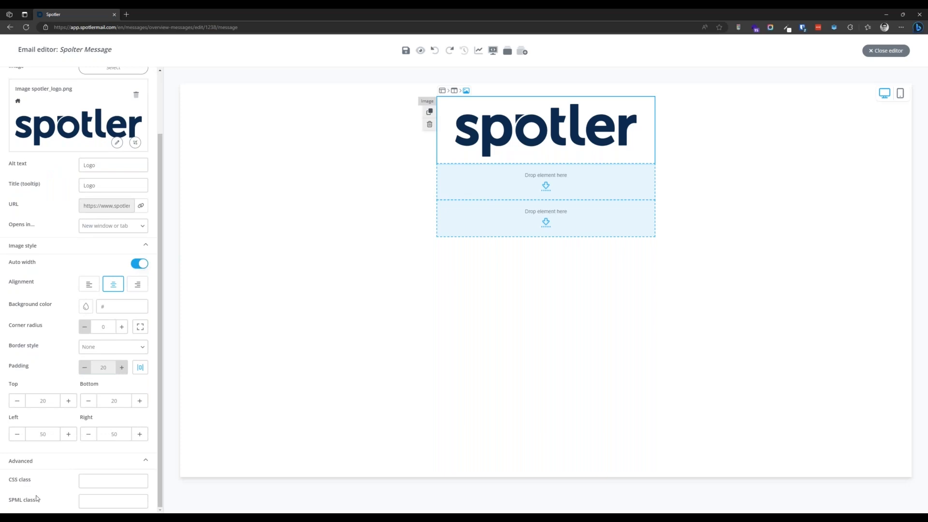
pyautogui.scroll(2, 34, 455)
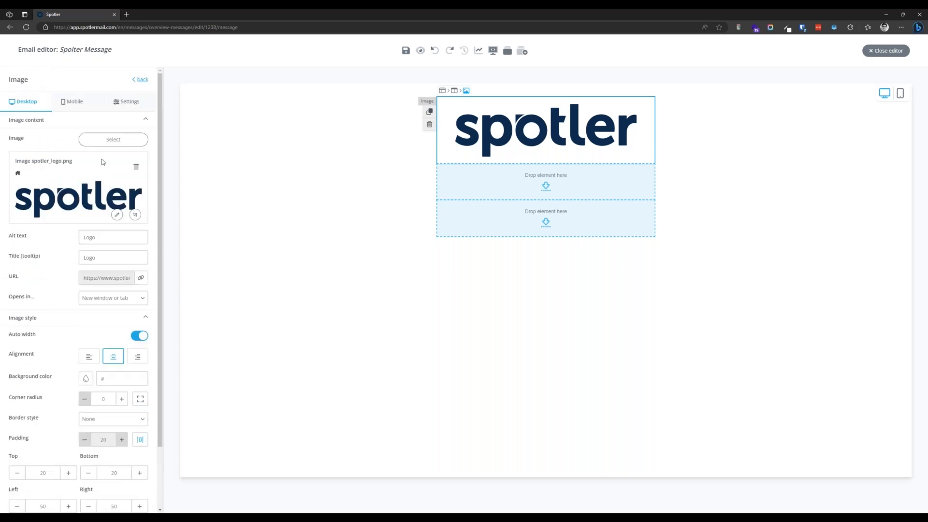
pyautogui.click(140, 119)
pyautogui.click(135, 103)
pyautogui.click(69, 144)
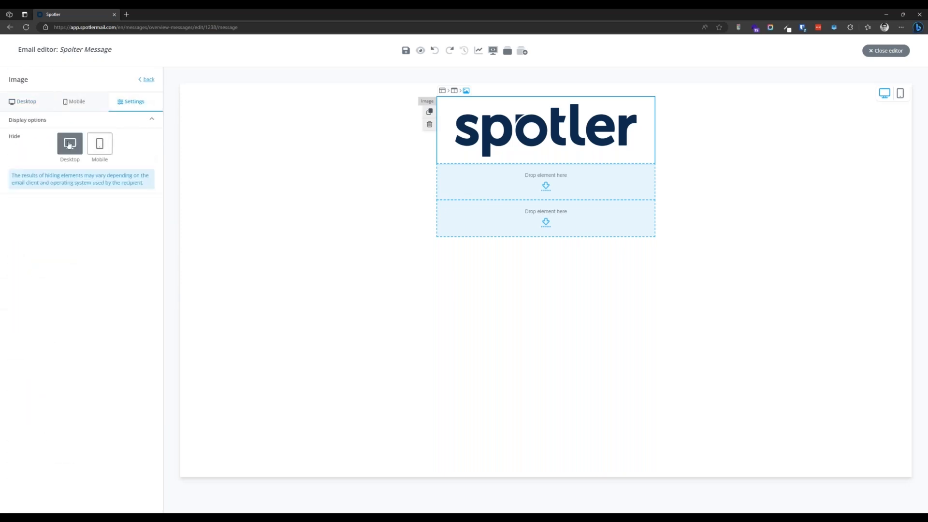
pyautogui.click(148, 81)
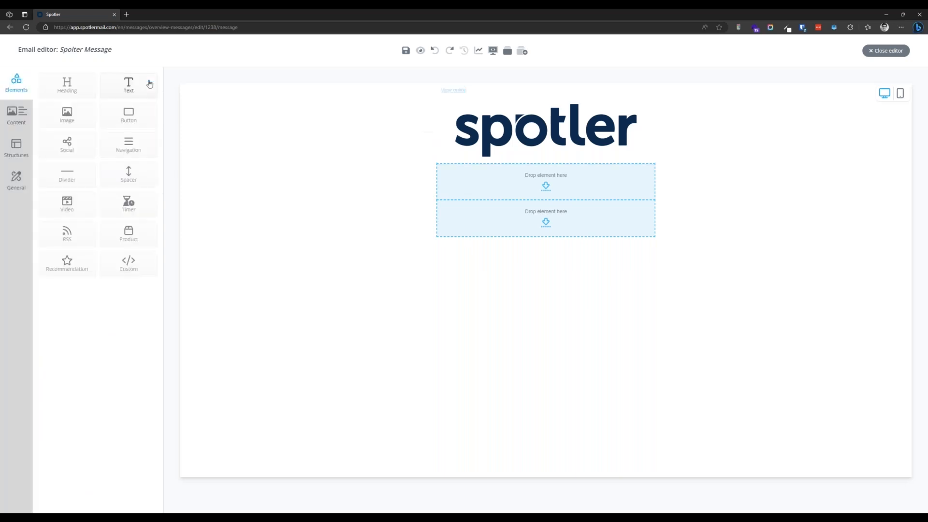
# Step: Place a Navigation element in the empty row directly below the logo and center its items
pyautogui.moveTo(129, 145); pyautogui.dragTo(491, 177)
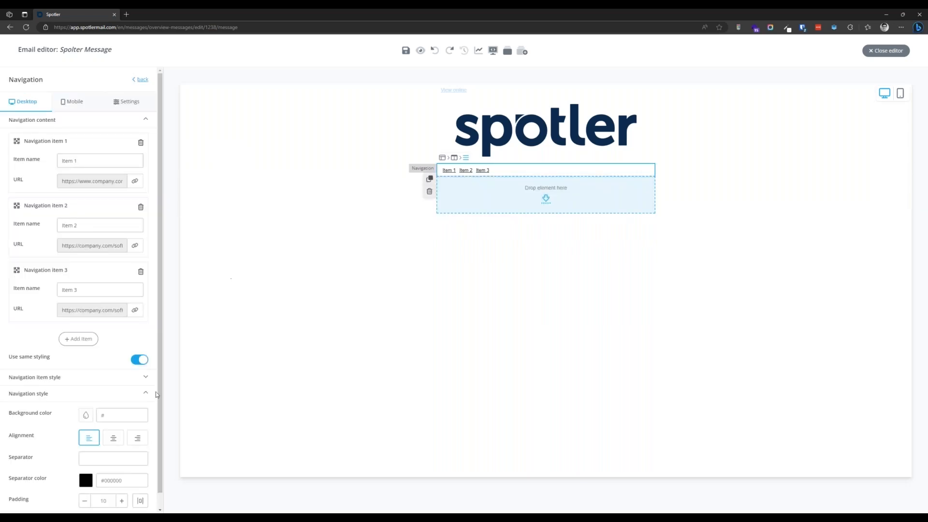
pyautogui.click(113, 439)
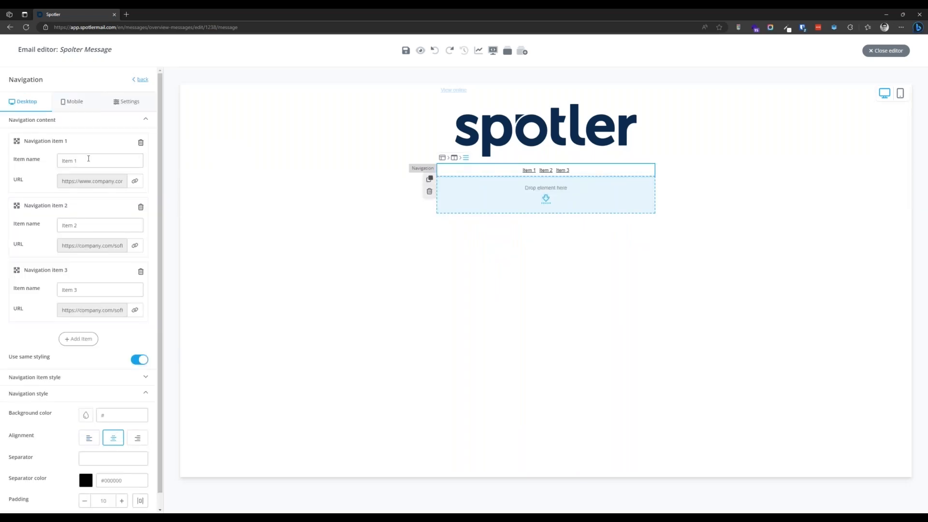
# Step: Name the three navigation items "Homepage", "What's new" and "About Us"
pyautogui.tripleClick(88, 160)
pyautogui.write('Homrep')
pyautogui.press('BackSpace')
pyautogui.write('epage')
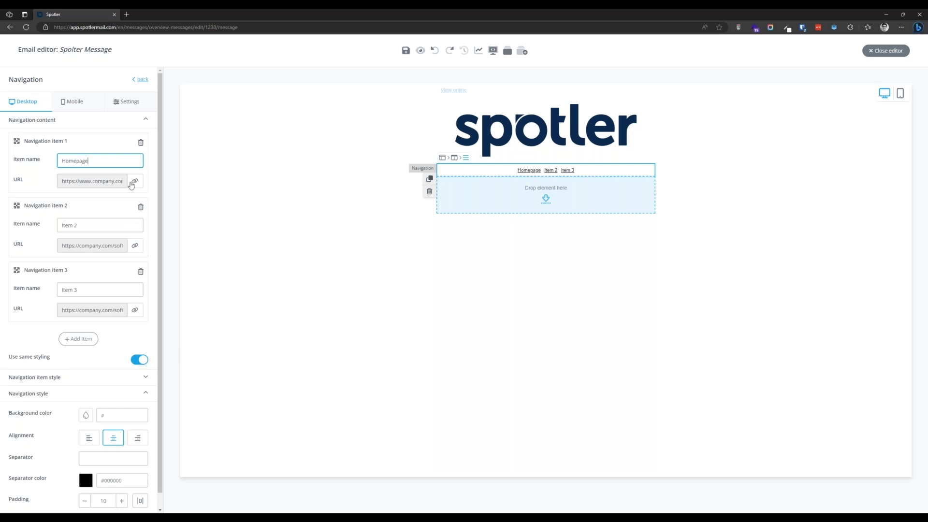
pyautogui.tripleClick(97, 225)
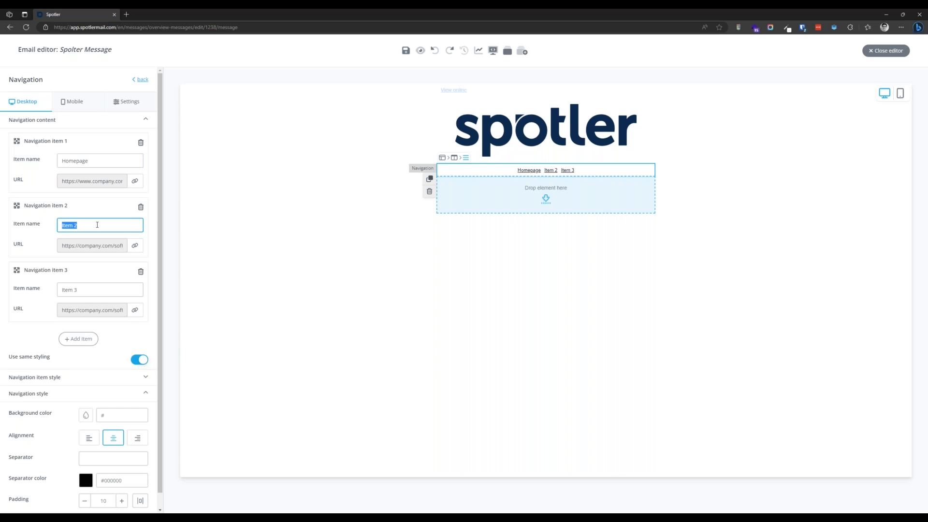
pyautogui.write("What's new")
pyautogui.tripleClick(85, 288)
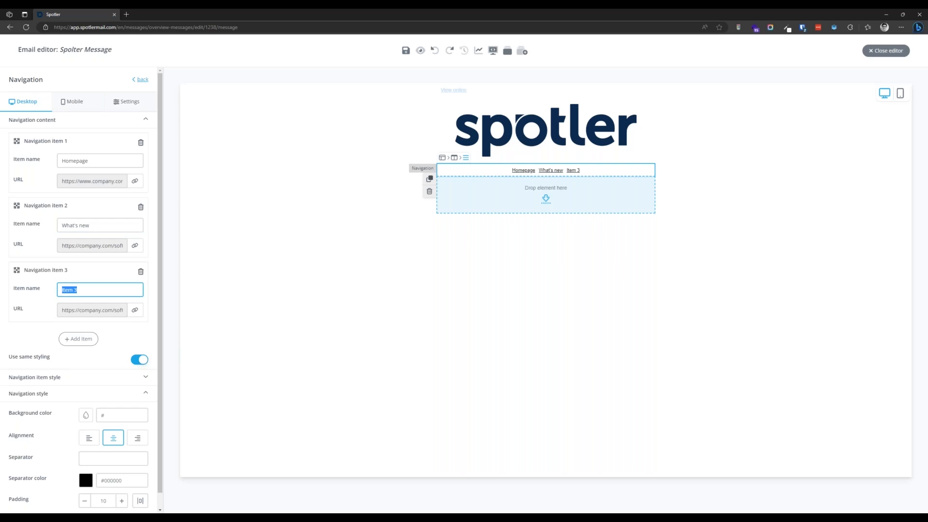
pyautogui.write('About Us')
# Step: Give the navigation bar a light gray background and finish editing the element
pyautogui.scroll(-1, 96, 401)
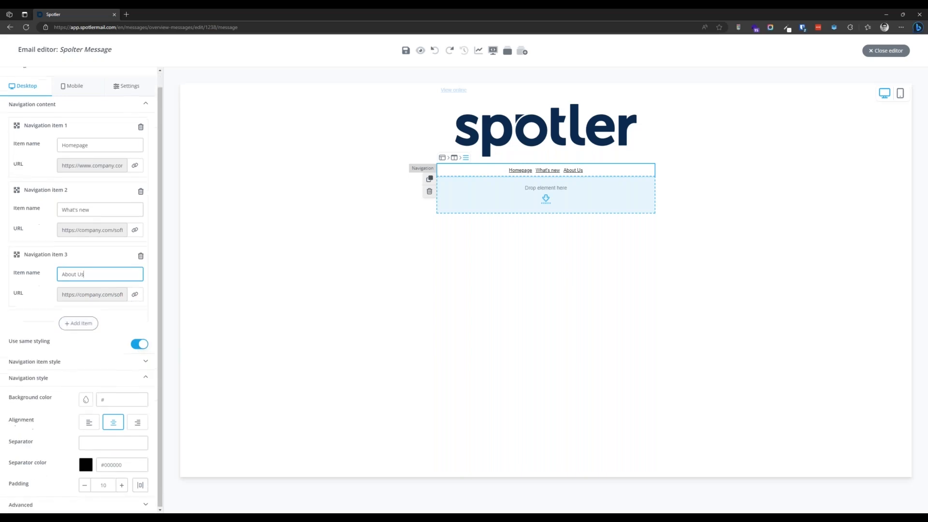
pyautogui.click(88, 401)
pyautogui.moveTo(112, 420)
pyautogui.mouseDown()
pyautogui.moveTo(109, 429)
pyautogui.moveTo(117, 425)
pyautogui.moveTo(67, 415)
pyautogui.mouseUp()
pyautogui.click(61, 378)
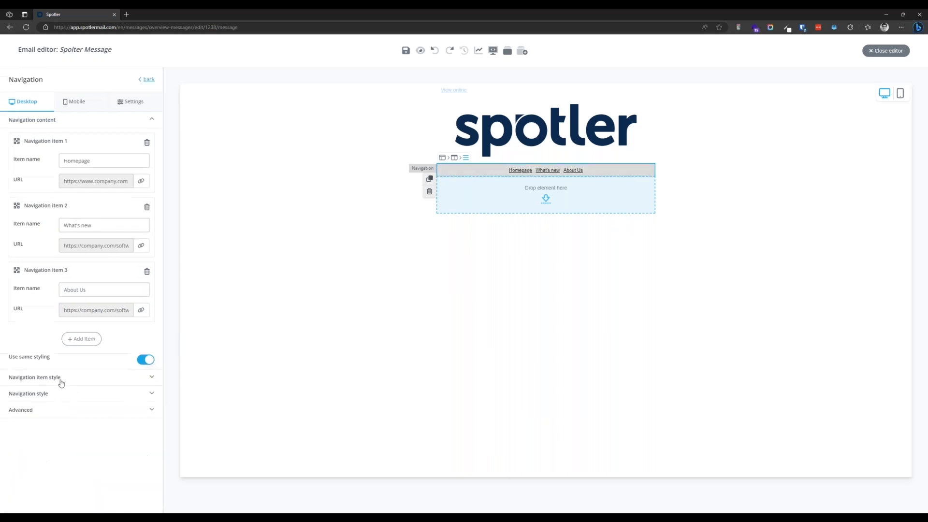
pyautogui.click(45, 412)
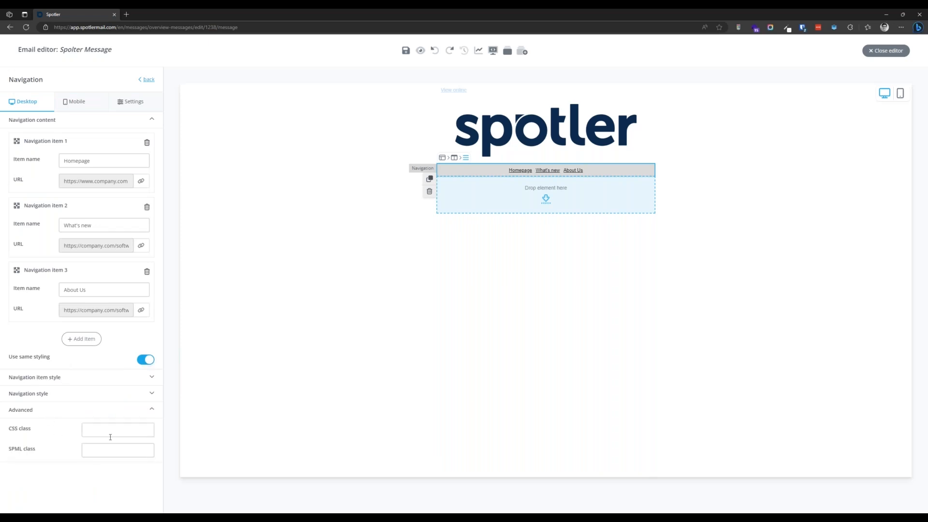
pyautogui.click(93, 399)
pyautogui.click(92, 395)
pyautogui.click(146, 81)
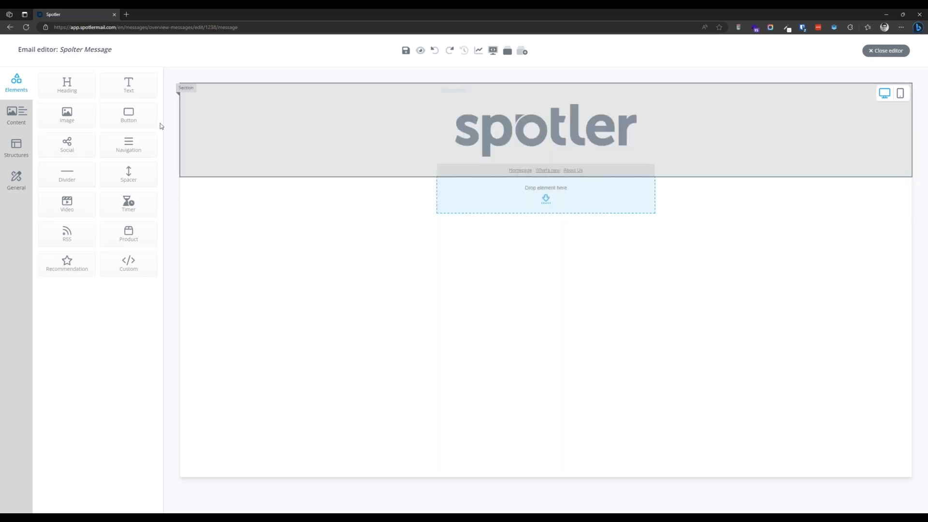
# Step: Place an Image element below the navigation bar and fill it with the "TEES" picture from My images
pyautogui.moveTo(73, 116); pyautogui.dragTo(546, 191)
pyautogui.click(527, 203)
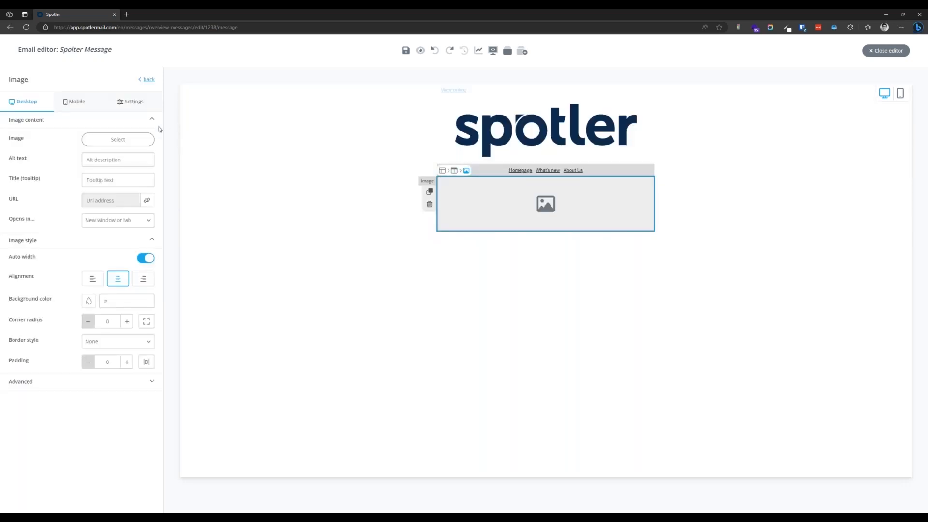
pyautogui.click(115, 142)
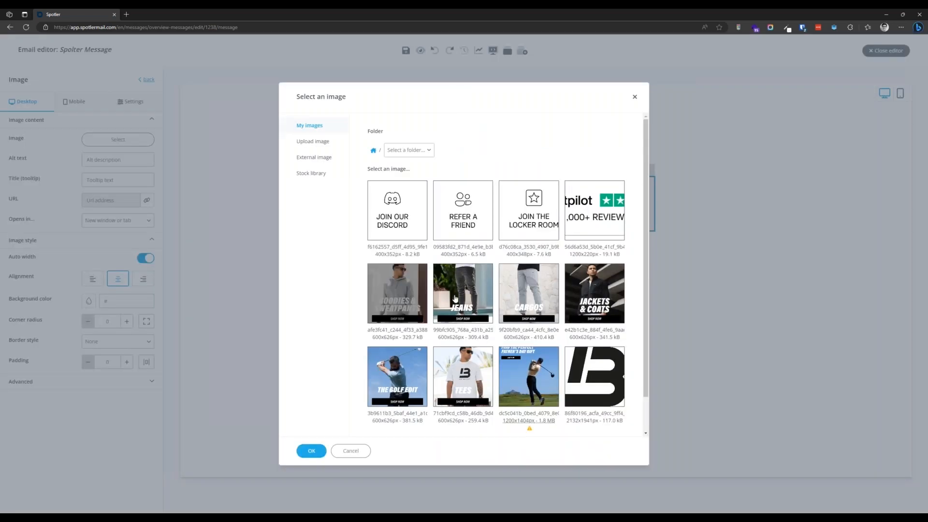
pyautogui.click(463, 366)
pyautogui.click(312, 451)
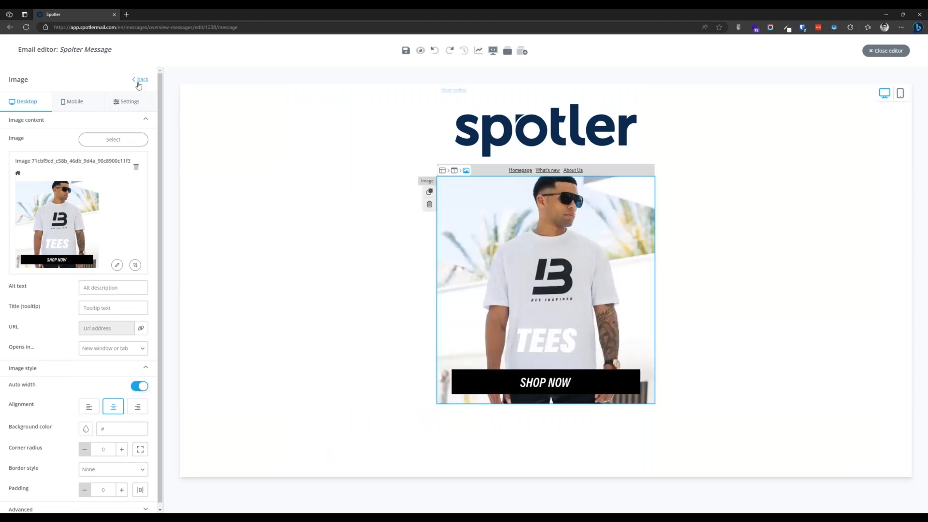
pyautogui.click(140, 80)
# Step: Try to place a Spacer element directly below the "TEES" image
pyautogui.moveTo(128, 175)
pyautogui.mouseDown()
pyautogui.moveTo(518, 359)
pyautogui.moveTo(536, 385)
pyautogui.mouseUp()
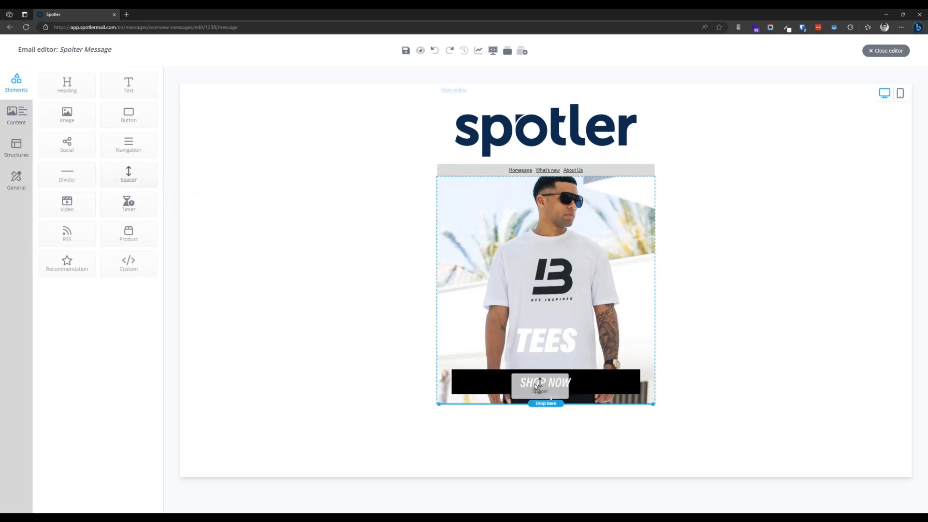
pyautogui.moveTo(536, 385); pyautogui.dragTo(535, 387)
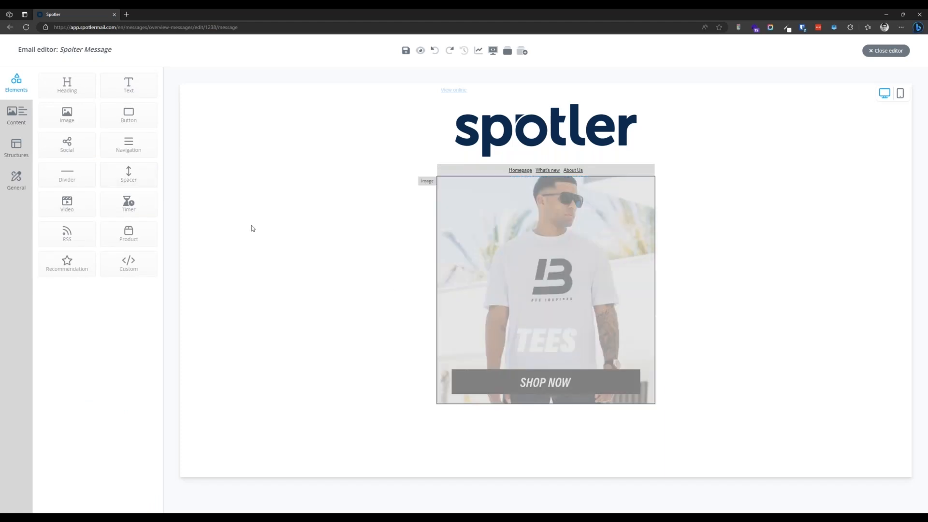
# Step: Place a Text element below the spacer under the "TEES" image and set its font size to 25
pyautogui.moveTo(127, 90); pyautogui.dragTo(519, 418)
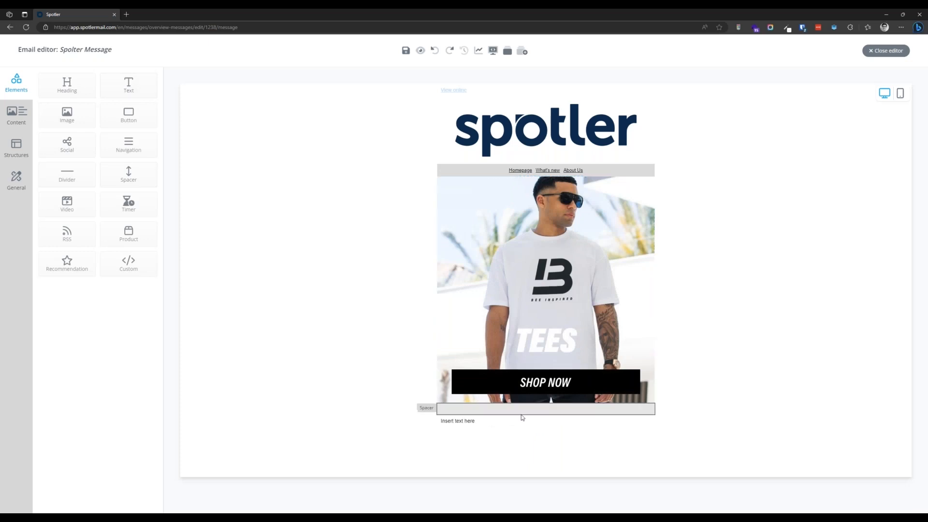
pyautogui.click(467, 421)
pyautogui.tripleClick(466, 421)
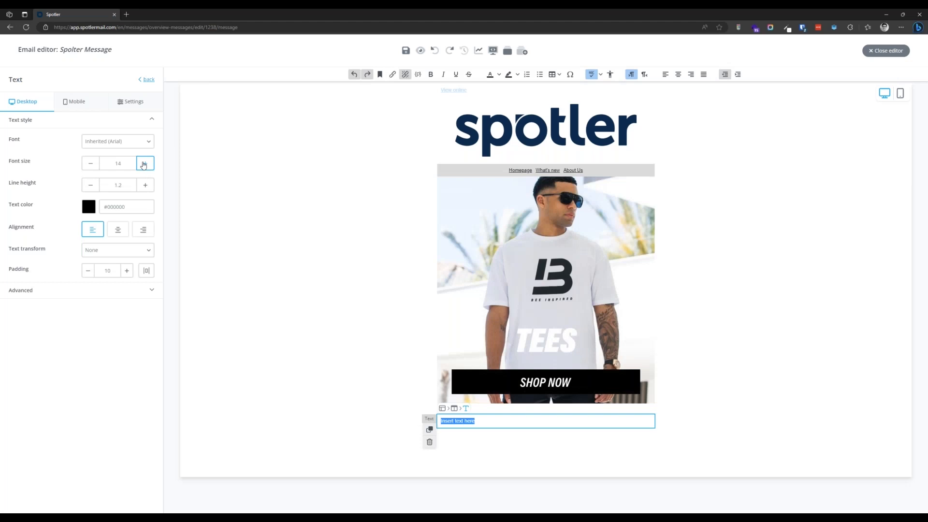
pyautogui.click(145, 163)
pyautogui.click(145, 163)
pyautogui.click(145, 163)
pyautogui.click(145, 164)
pyautogui.click(145, 163)
pyautogui.click(145, 163)
pyautogui.click(145, 163)
pyautogui.click(145, 163)
pyautogui.click(145, 163)
pyautogui.click(145, 163)
pyautogui.click(145, 163)
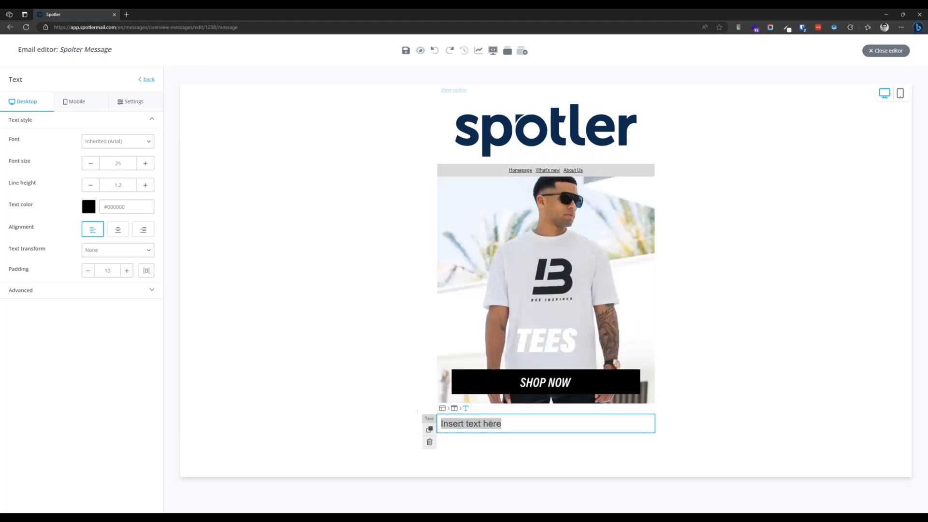
# Step: Replace the placeholder in the new text element with the greeting "Hello" followed by a space
pyautogui.tripleClick(491, 424)
pyautogui.write('her')
pyautogui.press('BackSpace')
pyautogui.press('BackSpace')
pyautogui.press('BackSpace')
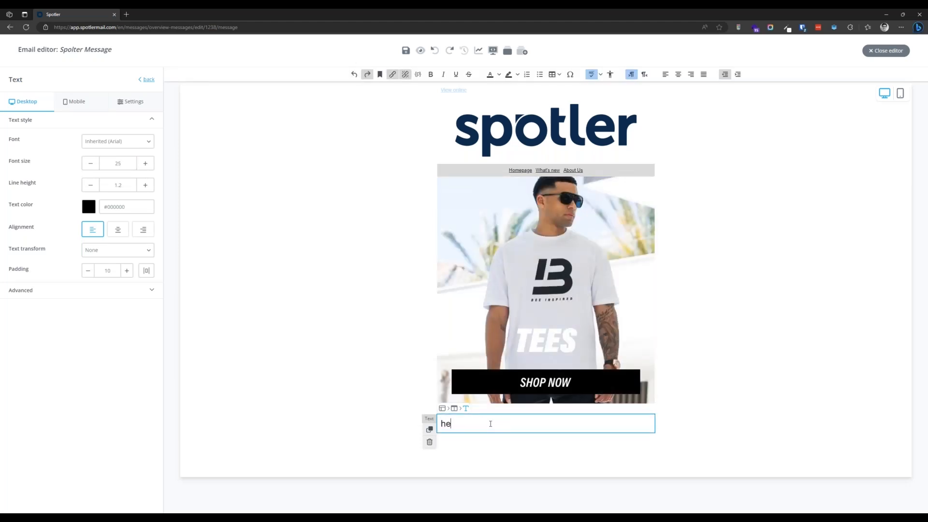
pyautogui.write('Herl')
pyautogui.press('BackSpace')
pyautogui.press('BackSpace')
pyautogui.write('llo')
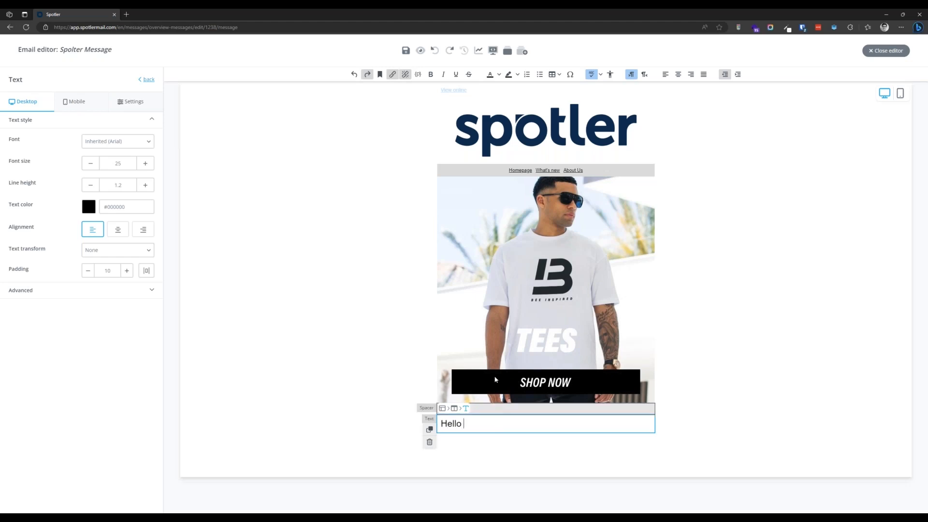
# Step: Personalize the greeting after "Hello" with the First name contact field and alternative value "Customer", and finish editing the text
pyautogui.click(418, 74)
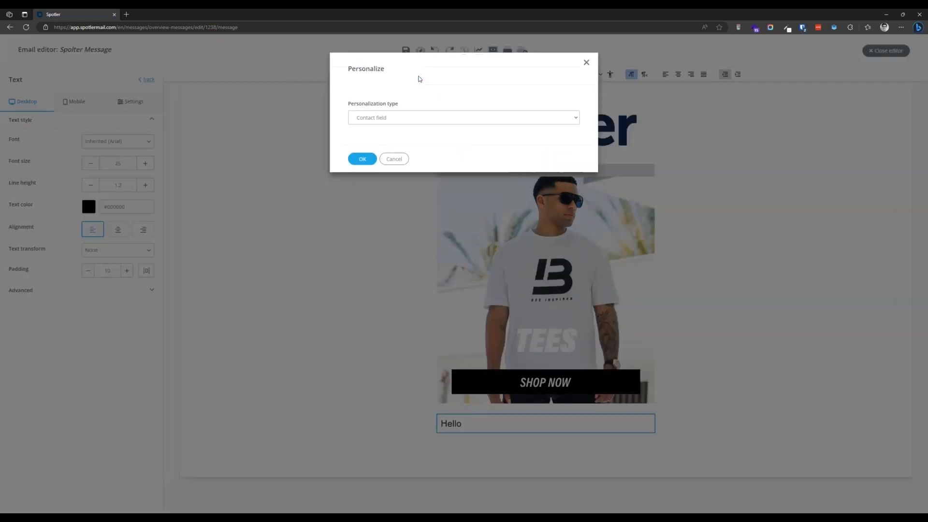
pyautogui.click(408, 119)
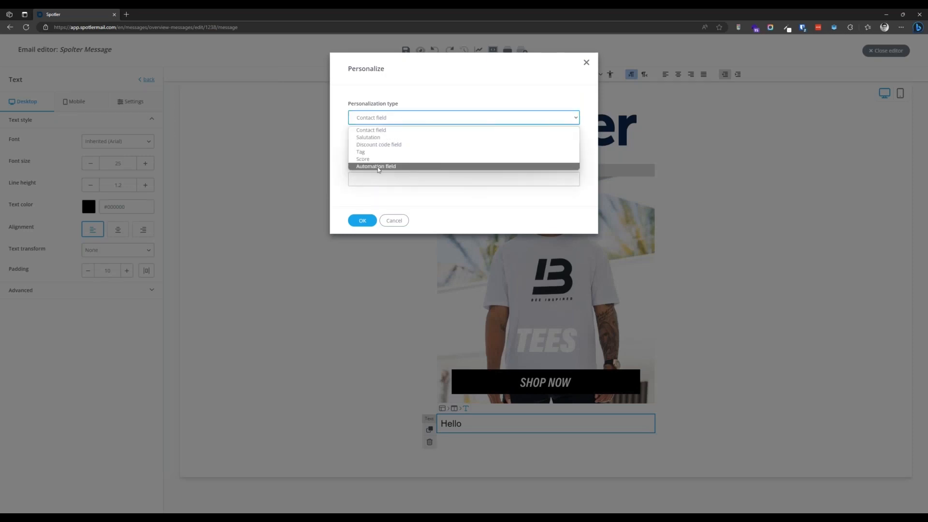
pyautogui.click(382, 131)
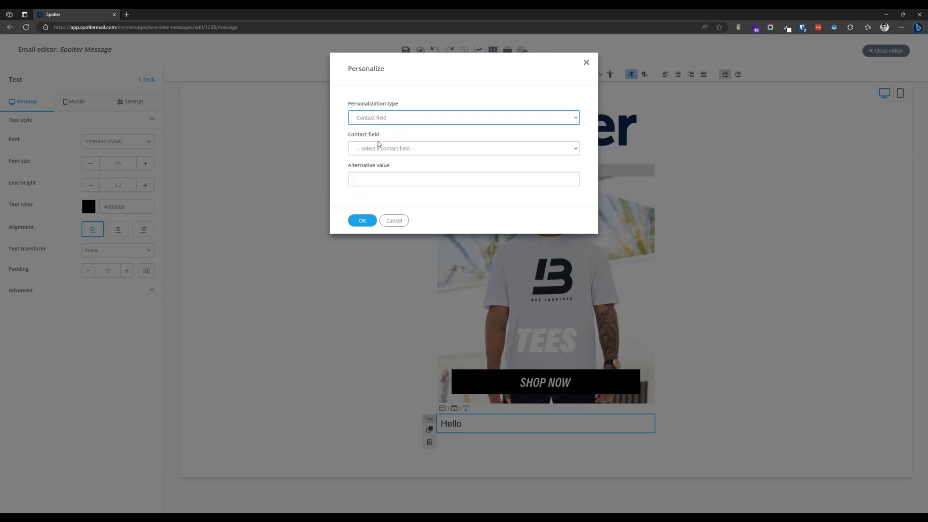
pyautogui.click(384, 148)
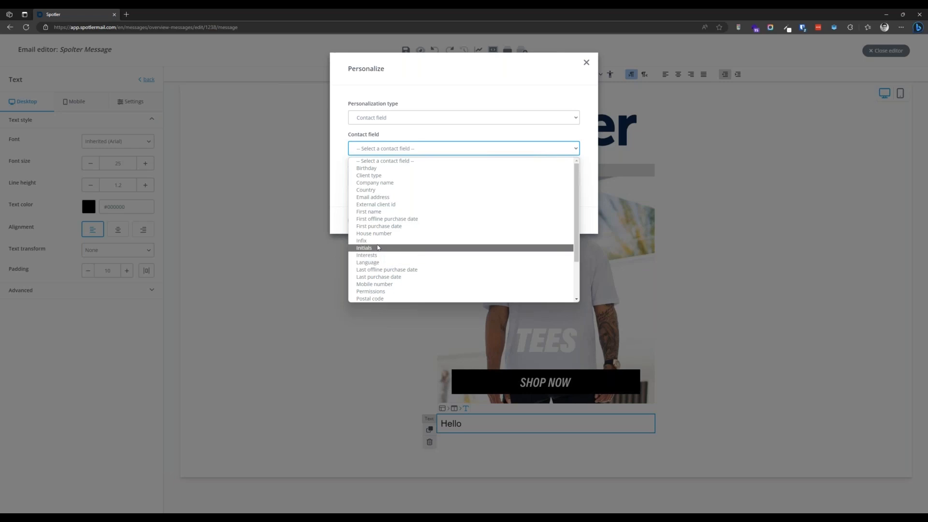
pyautogui.click(384, 212)
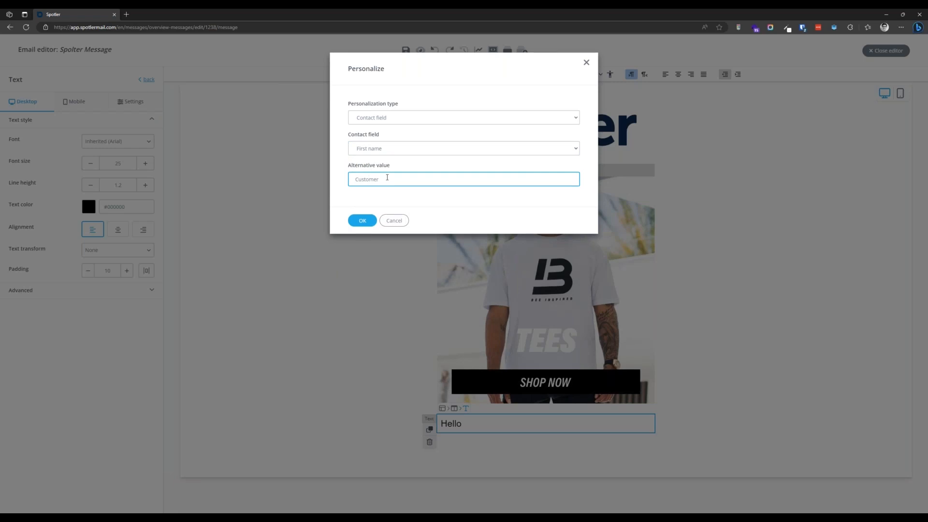
pyautogui.click(362, 221)
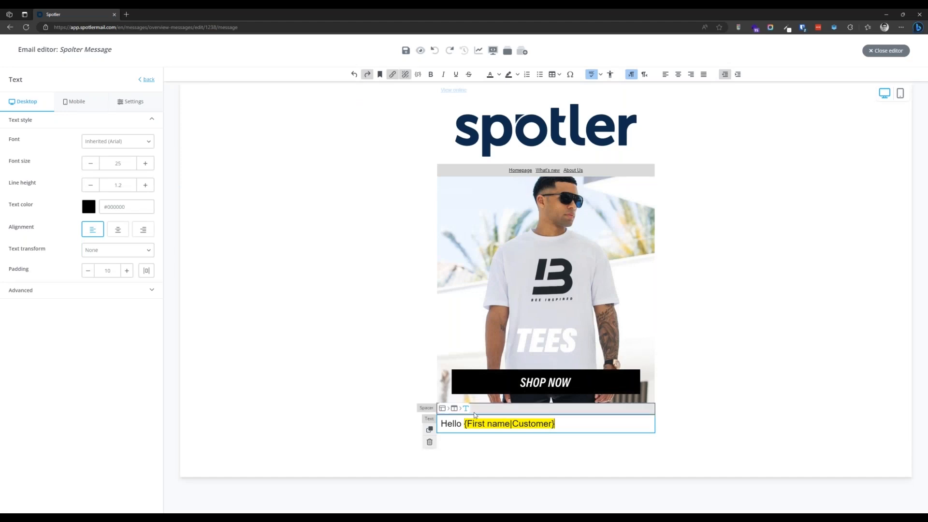
pyautogui.click(144, 80)
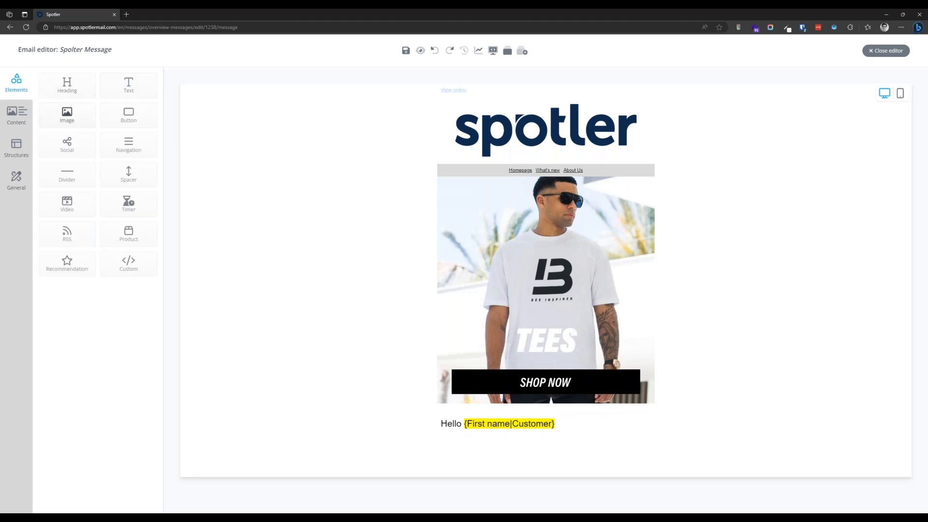
# Step: Add a row with two equal columns below the greeting and place a Text element in its first column
pyautogui.click(16, 147)
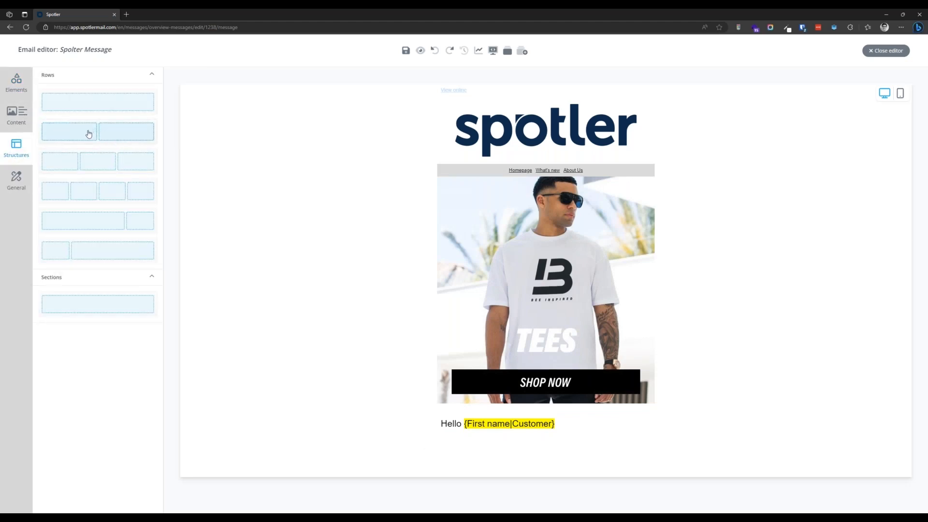
pyautogui.moveTo(89, 133)
pyautogui.mouseDown()
pyautogui.moveTo(444, 355)
pyautogui.moveTo(501, 399)
pyautogui.moveTo(501, 415)
pyautogui.mouseUp()
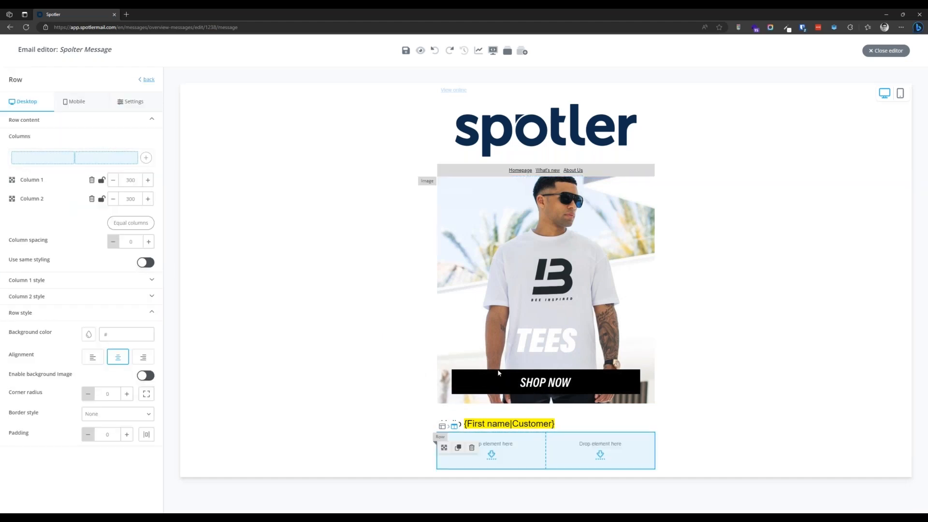
pyautogui.click(142, 82)
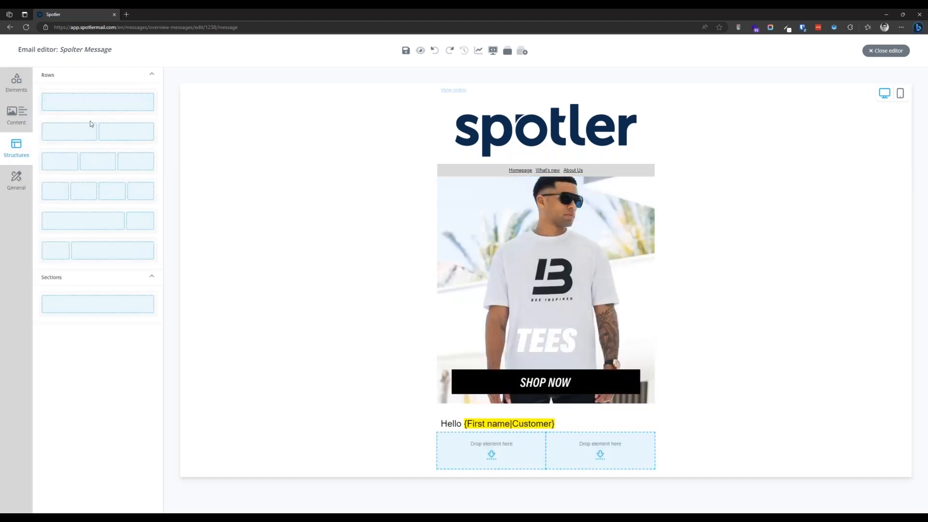
pyautogui.click(19, 83)
pyautogui.moveTo(143, 91); pyautogui.dragTo(503, 449)
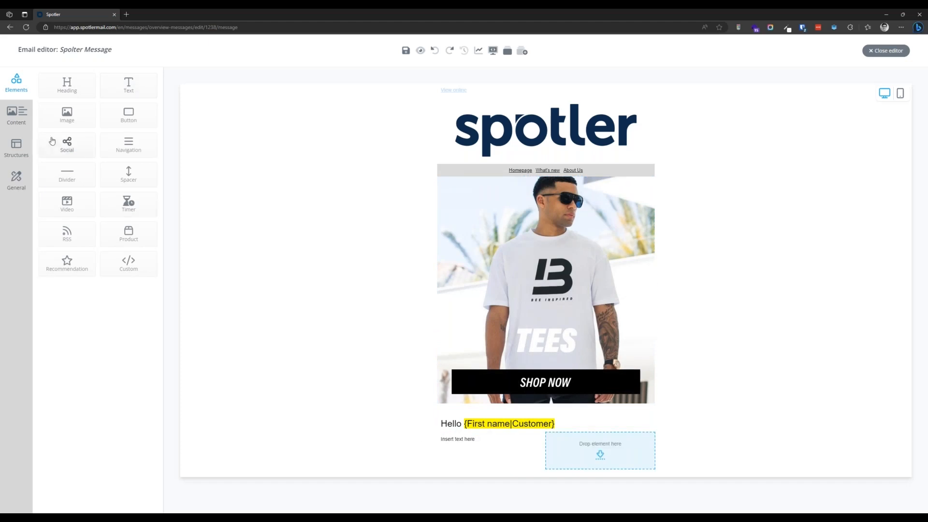
# Step: Place an Image element in the row's second column and fill it with the "JACKETS & COATS" picture from My images
pyautogui.moveTo(67, 115); pyautogui.dragTo(595, 441)
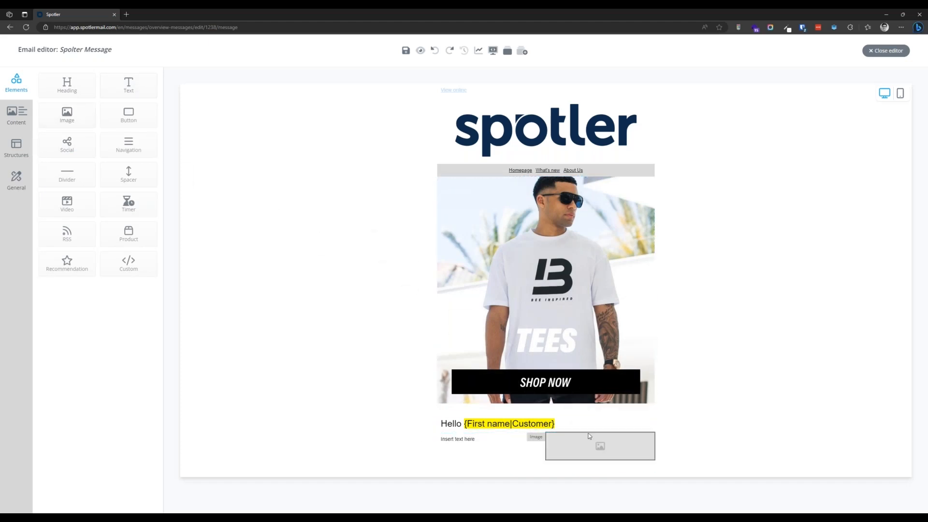
pyautogui.click(589, 443)
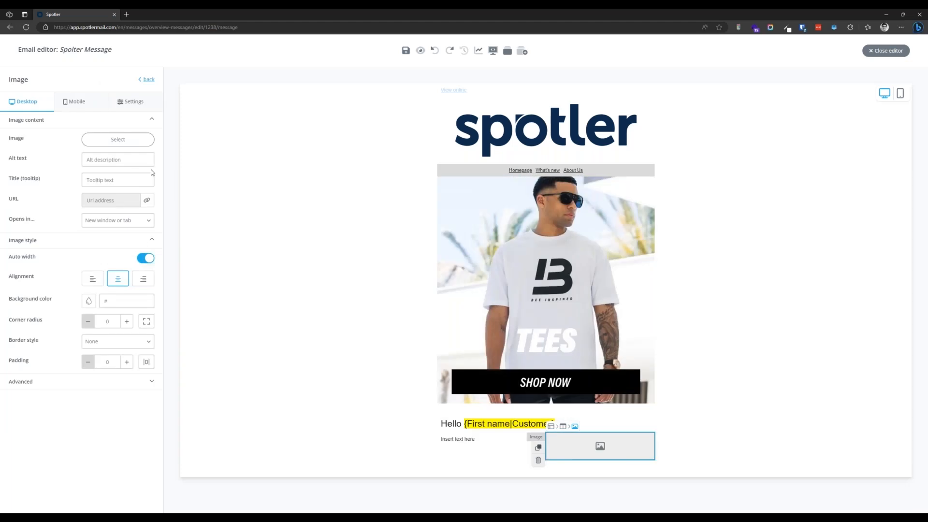
pyautogui.click(118, 139)
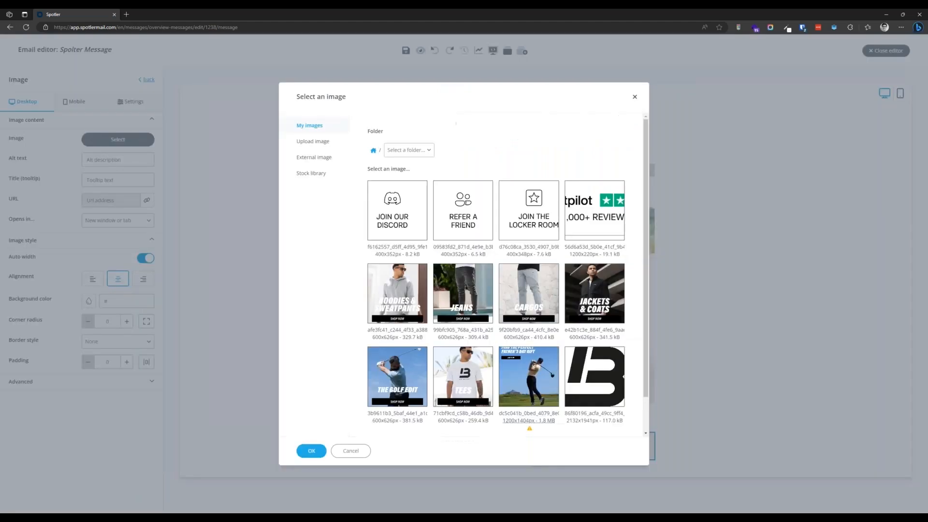
pyautogui.click(583, 305)
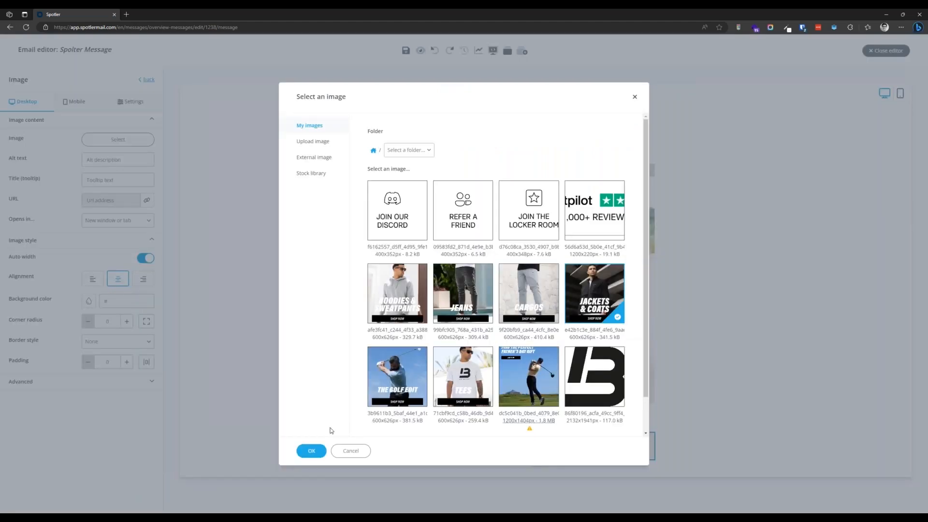
pyautogui.click(311, 450)
# Step: Examine the style options at each level of the layout: the text elements, their two-column row and the enclosing section
pyautogui.scroll(-1, 592, 367)
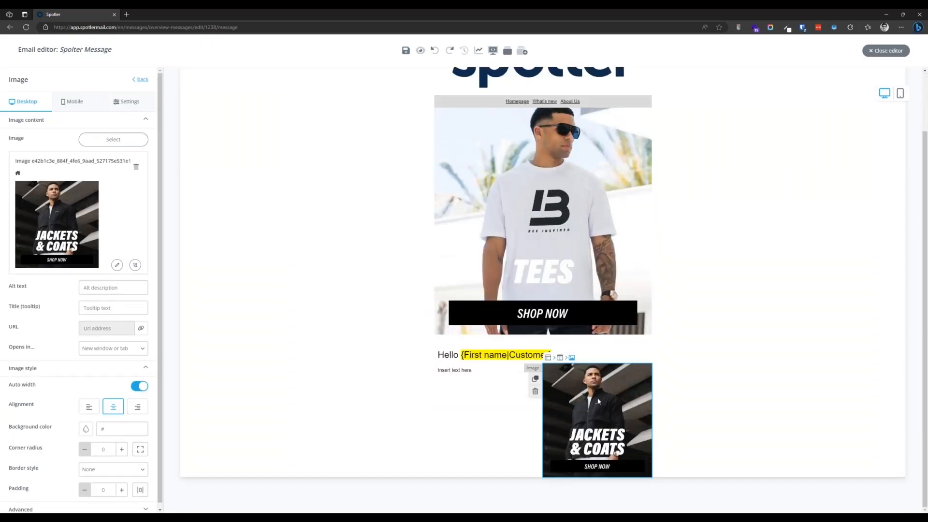
pyautogui.click(457, 371)
pyautogui.tripleClick(484, 370)
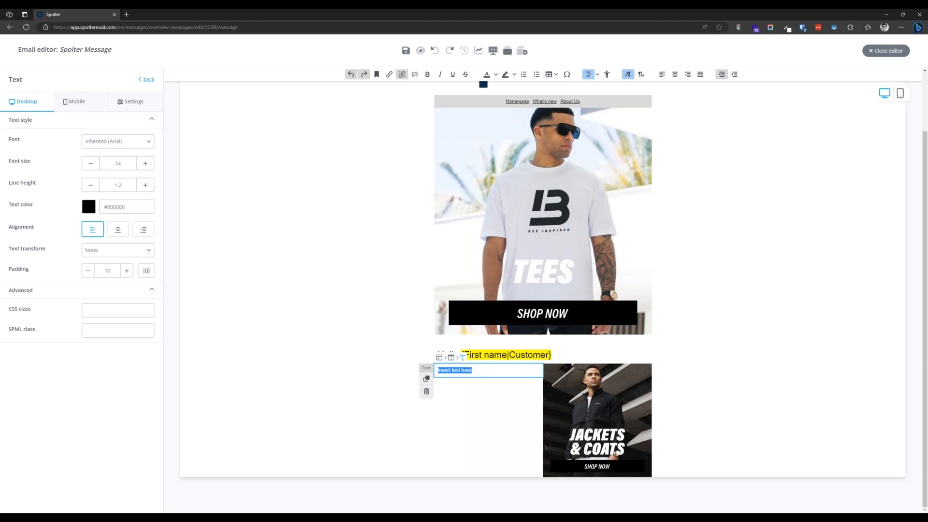
pyautogui.click(451, 358)
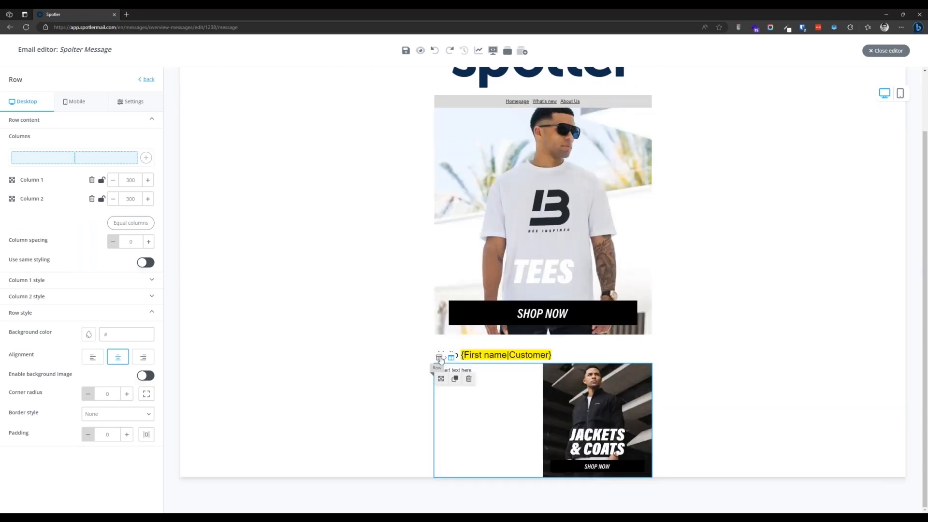
pyautogui.click(439, 358)
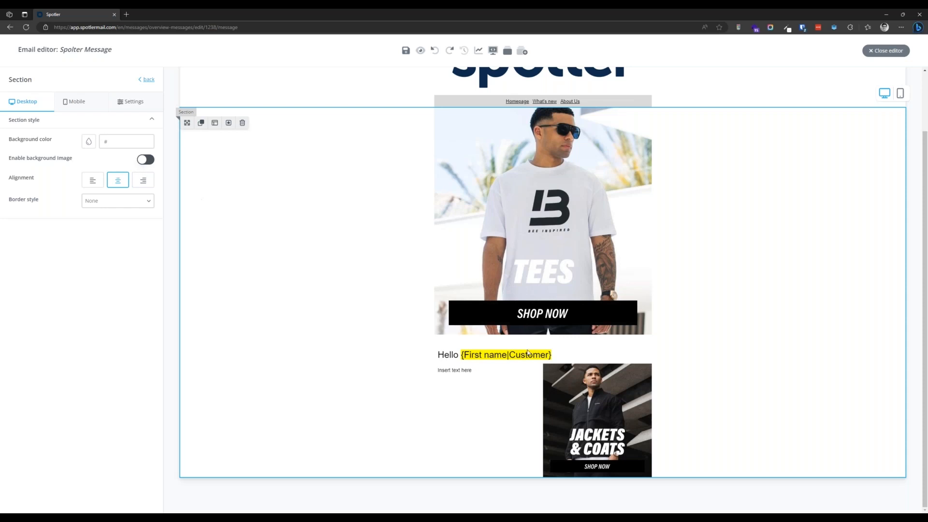
pyautogui.click(482, 373)
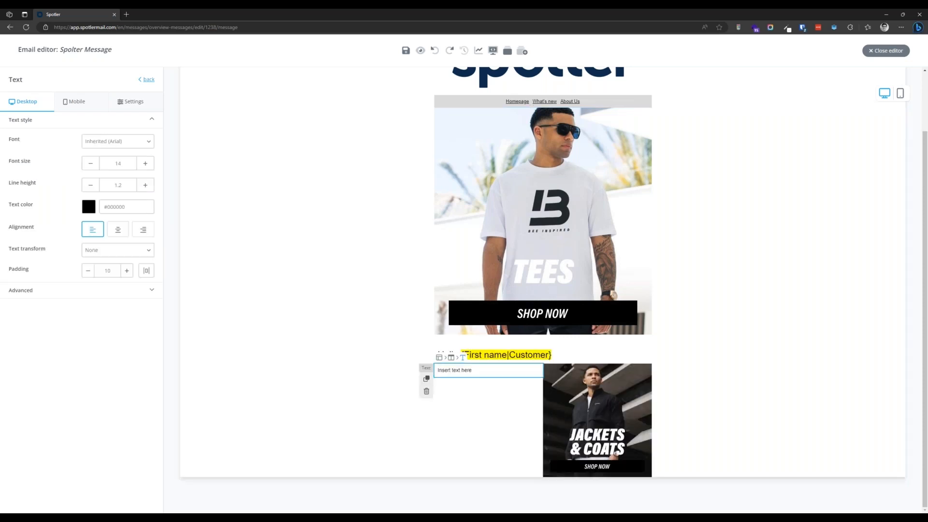
pyautogui.click(452, 358)
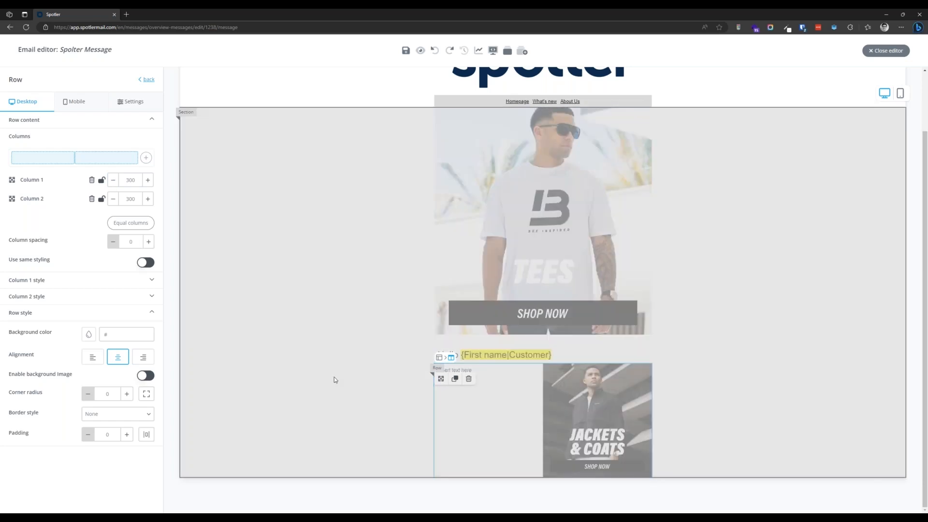
pyautogui.click(329, 340)
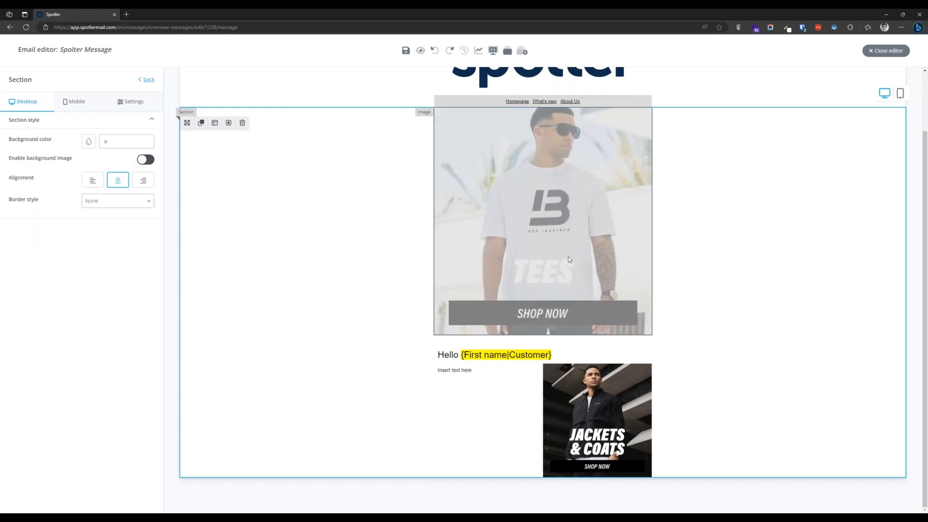
pyautogui.moveTo(485, 355); pyautogui.dragTo(514, 348)
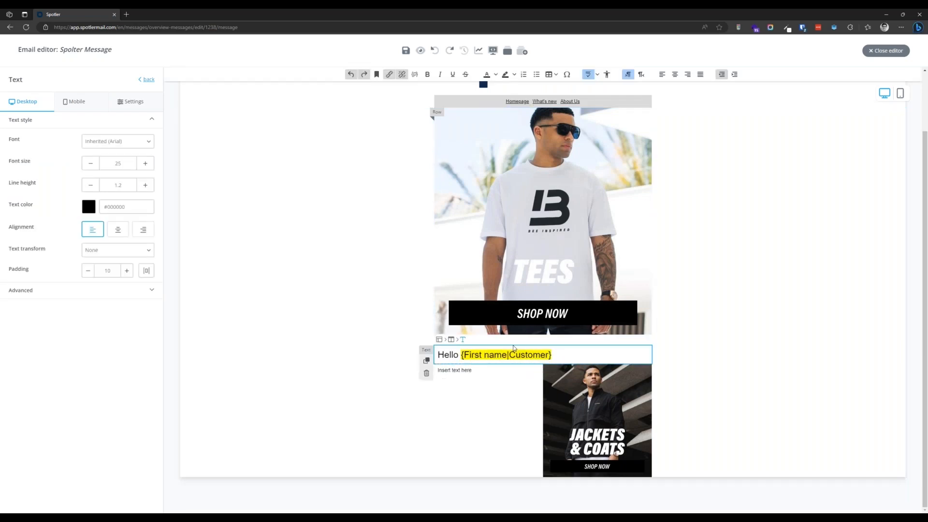
pyautogui.click(347, 186)
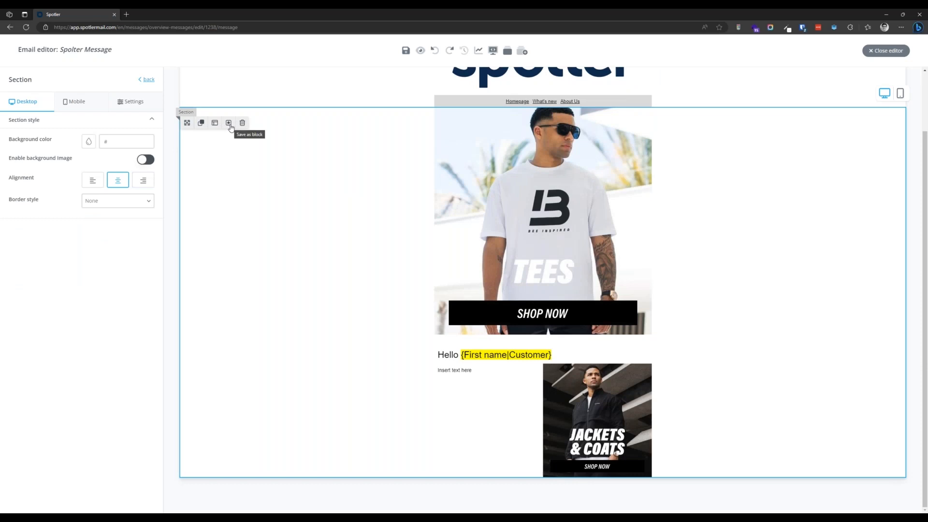
# Step: Leave the section settings and browse the library of ready-made content blocks
pyautogui.click(145, 79)
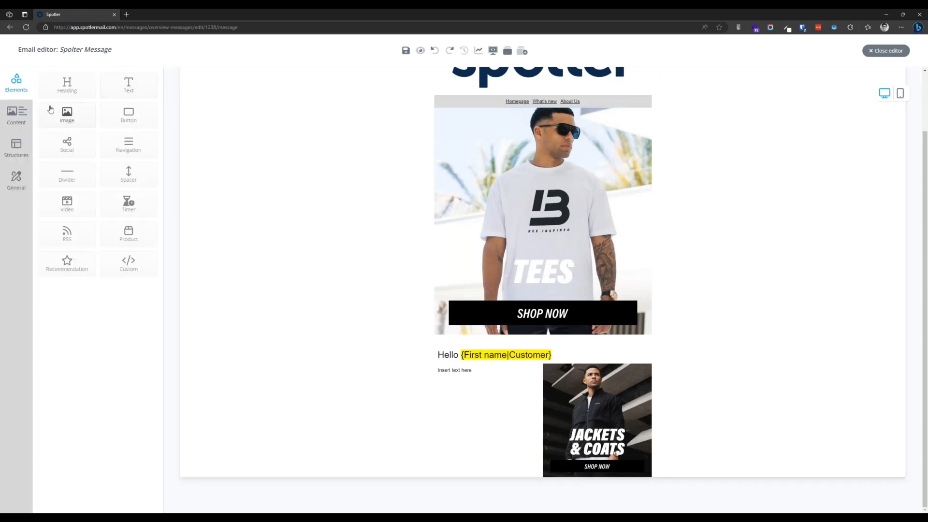
pyautogui.click(24, 116)
pyautogui.scroll(-1, 83, 251)
pyautogui.scroll(-7, 71, 252)
pyautogui.scroll(7, 72, 251)
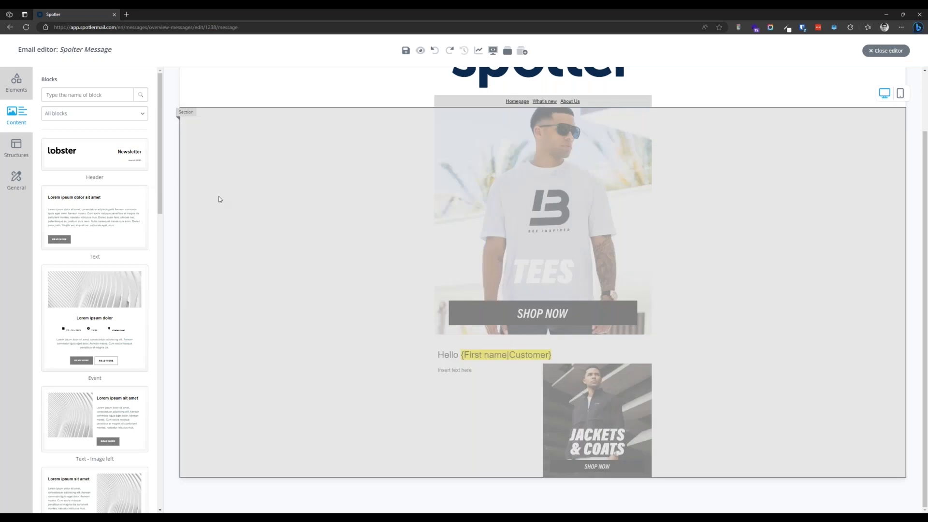
pyautogui.scroll(2, 219, 199)
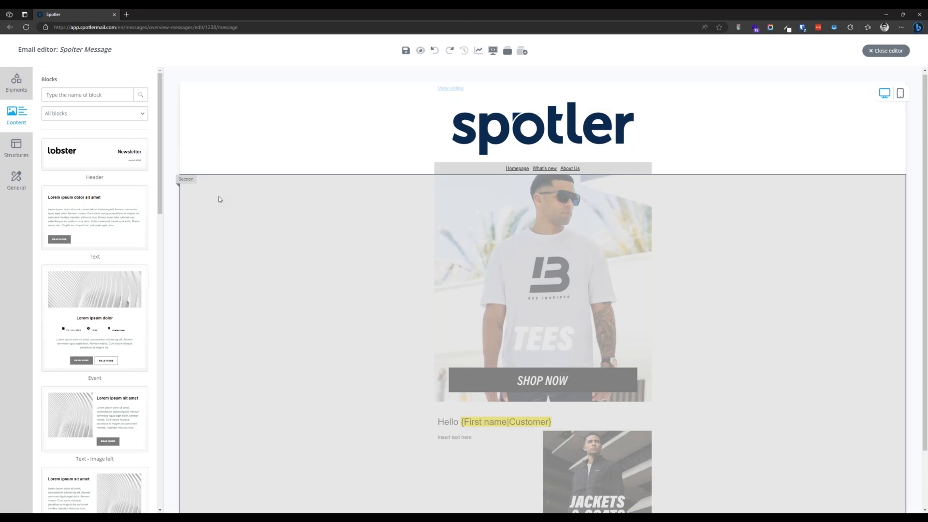
pyautogui.scroll(-2, 392, 315)
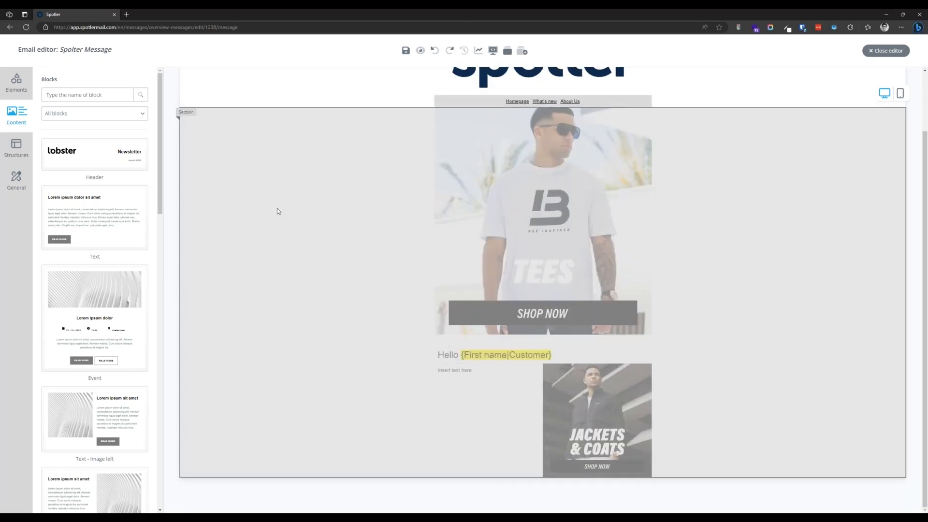
# Step: Open the display options for the section containing the "TEES" image to view its conditions, A/B and block editing settings
pyautogui.click(276, 205)
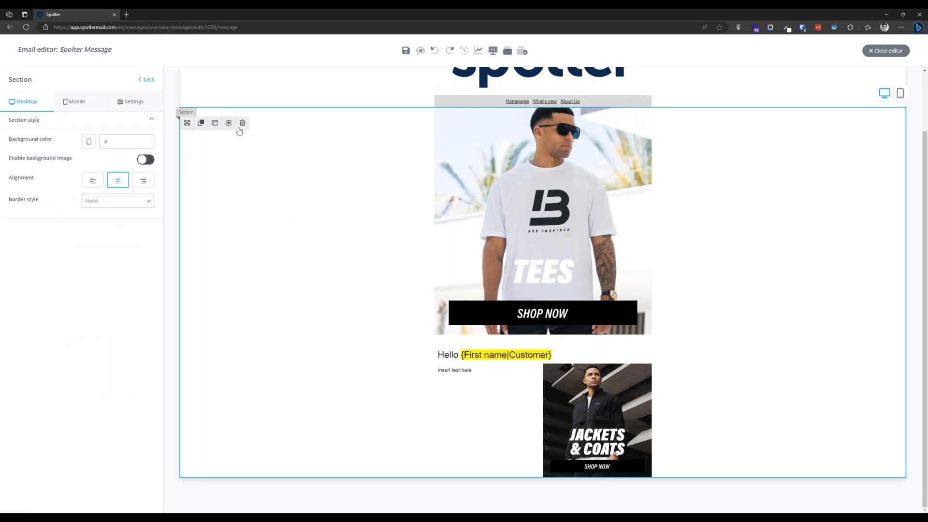
pyautogui.click(145, 102)
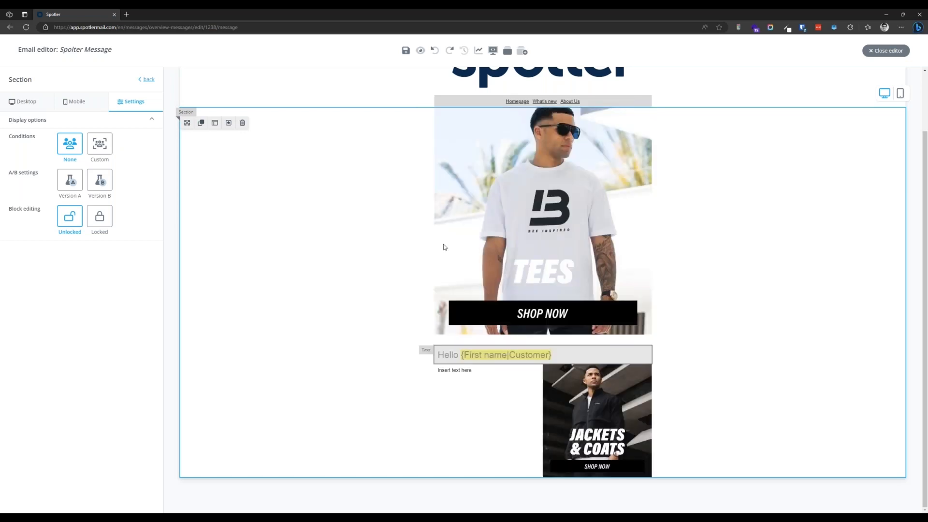
# Step: Give the "TEES" section a custom display condition for the dynamic list "#225 - VIP looked at toys"
pyautogui.click(105, 151)
pyautogui.scroll(-5, 408, 176)
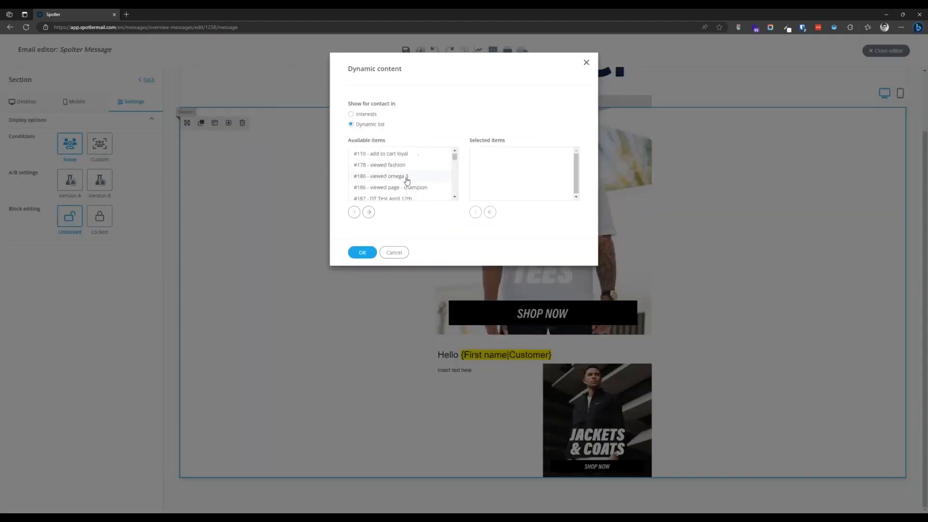
pyautogui.scroll(-4, 409, 175)
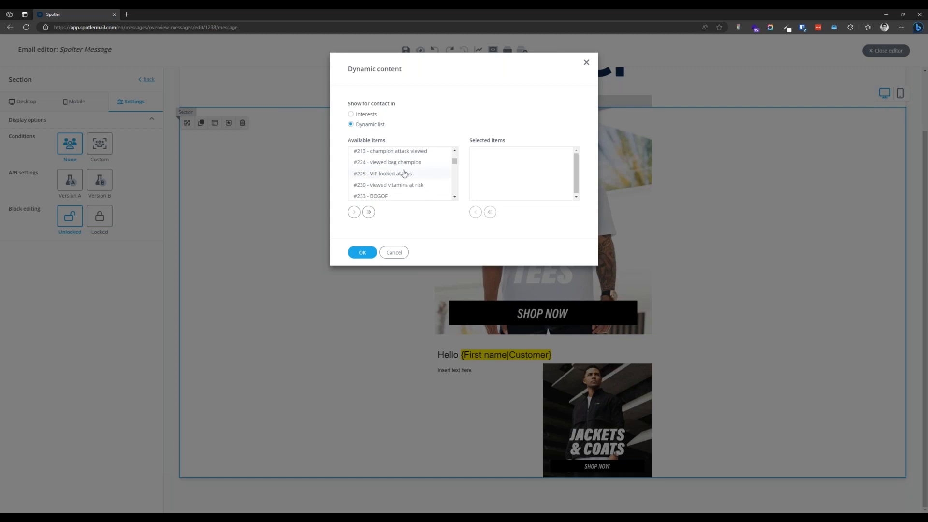
pyautogui.scroll(1, 404, 175)
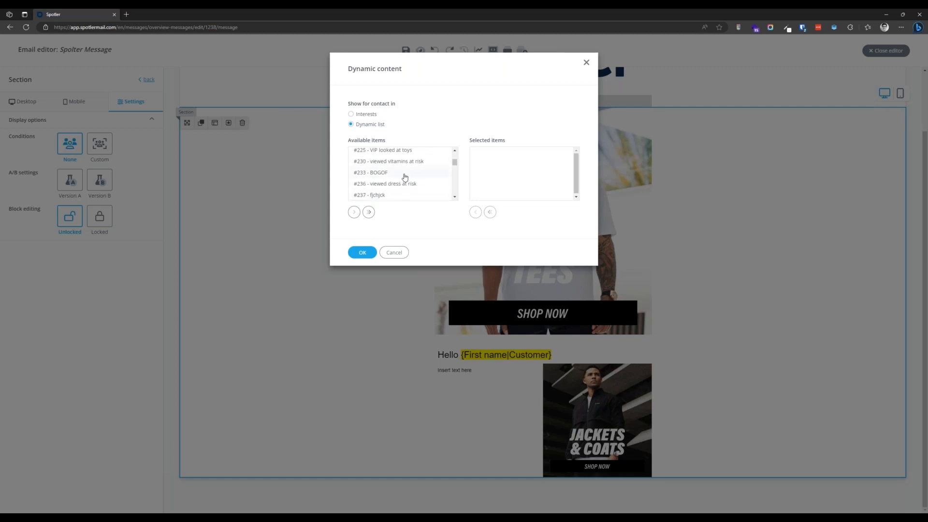
pyautogui.scroll(1, 400, 175)
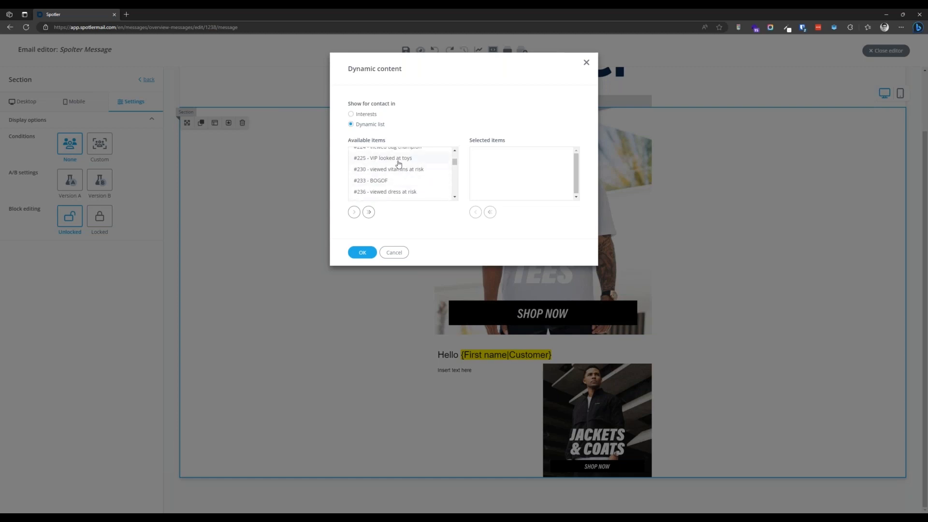
pyautogui.click(398, 160)
pyautogui.click(354, 212)
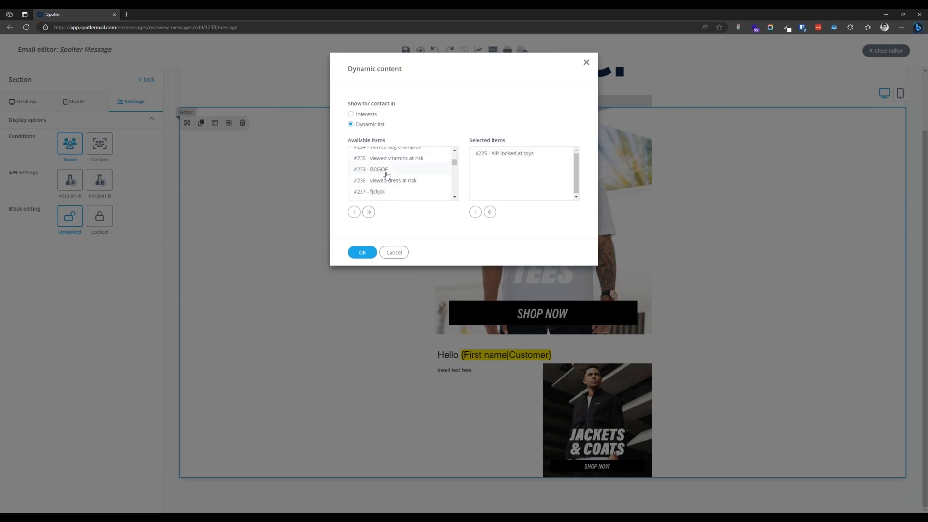
pyautogui.click(357, 255)
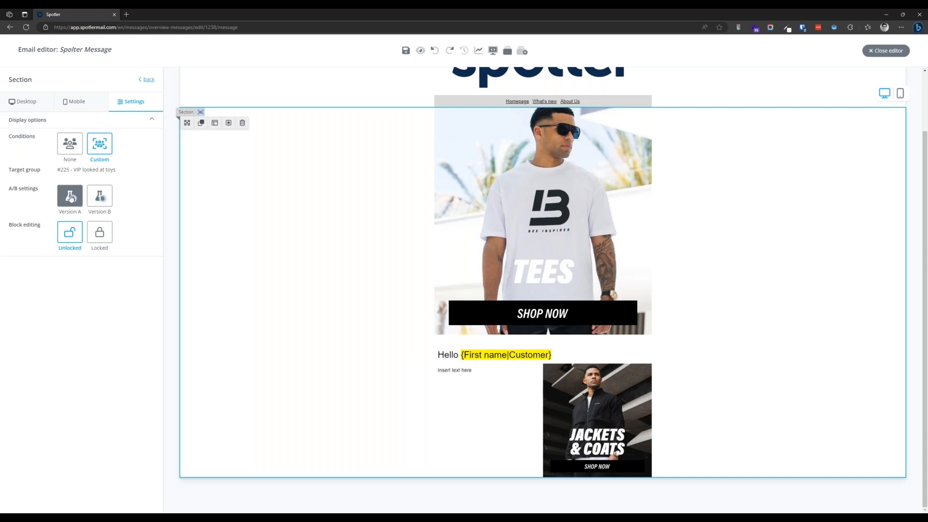
# Step: Reset the section's display condition to None and assign the section to Version A of the A/B test
pyautogui.click(71, 145)
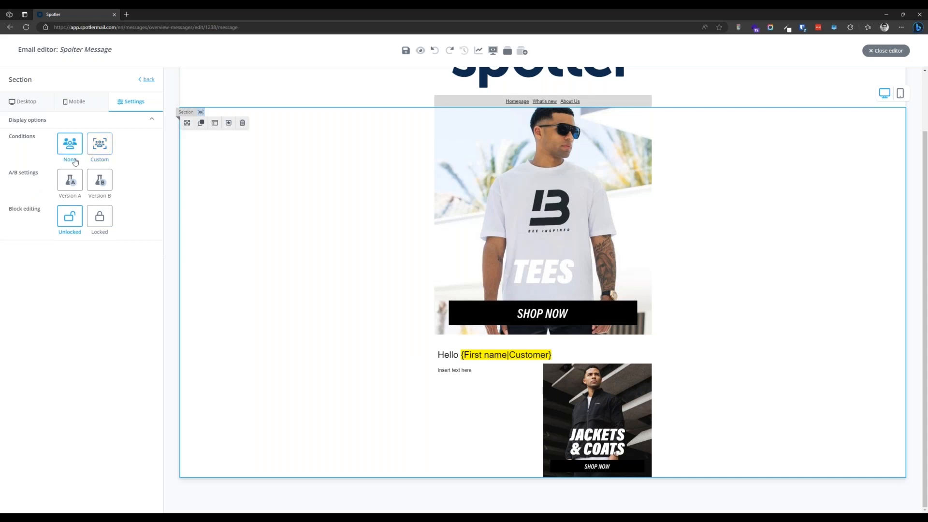
pyautogui.click(72, 184)
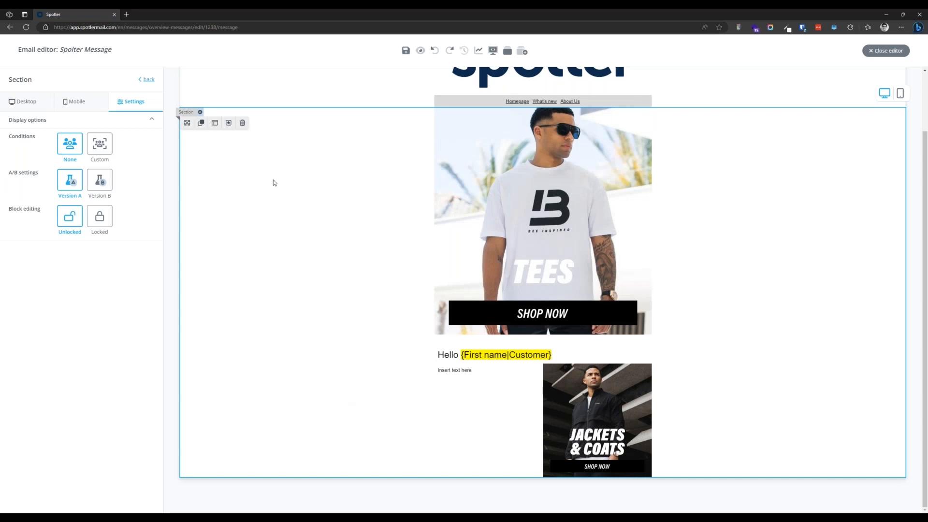
# Step: Lock block editing for the header section containing the Spotler logo and navigation, and leave its settings
pyautogui.scroll(2, 275, 193)
pyautogui.click(238, 121)
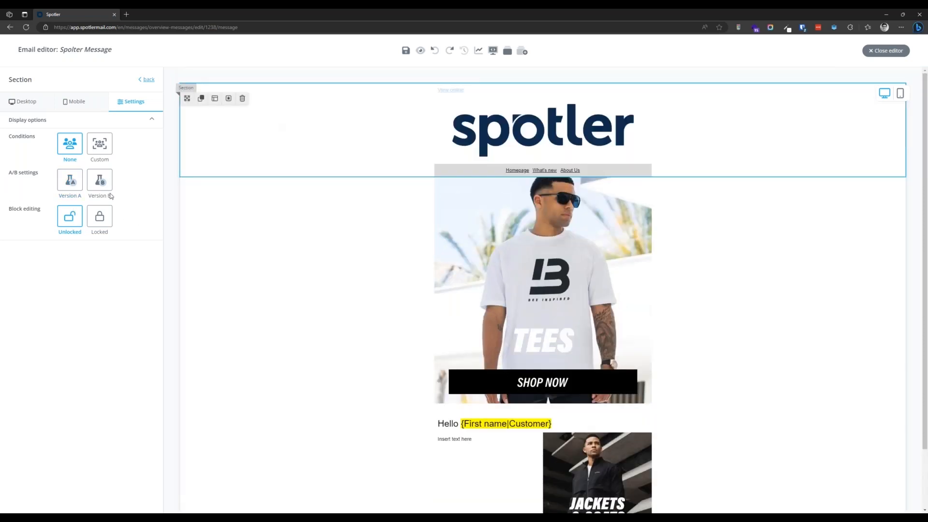
pyautogui.click(107, 218)
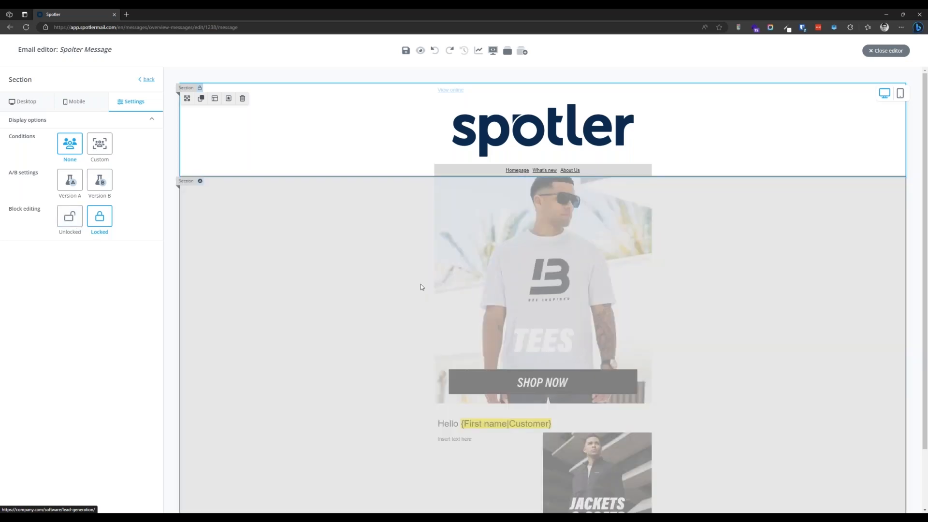
pyautogui.scroll(-2, 420, 284)
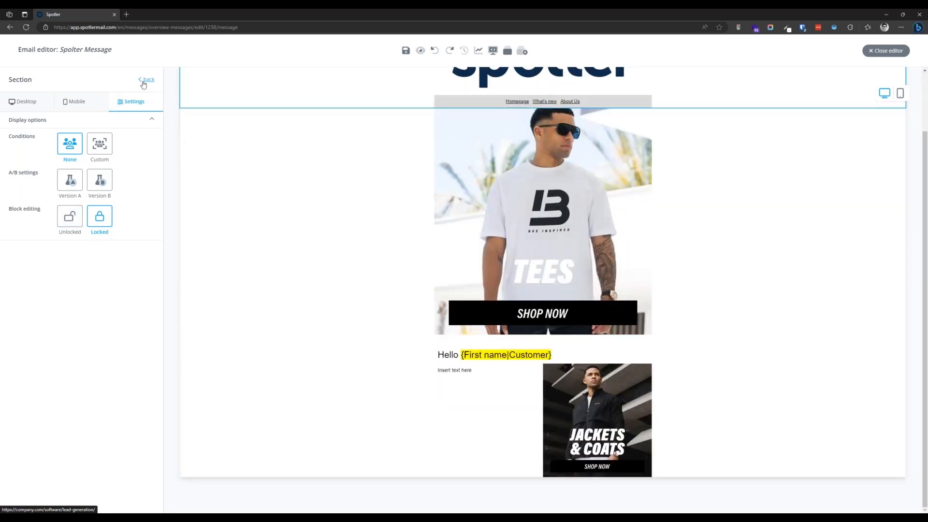
pyautogui.click(146, 80)
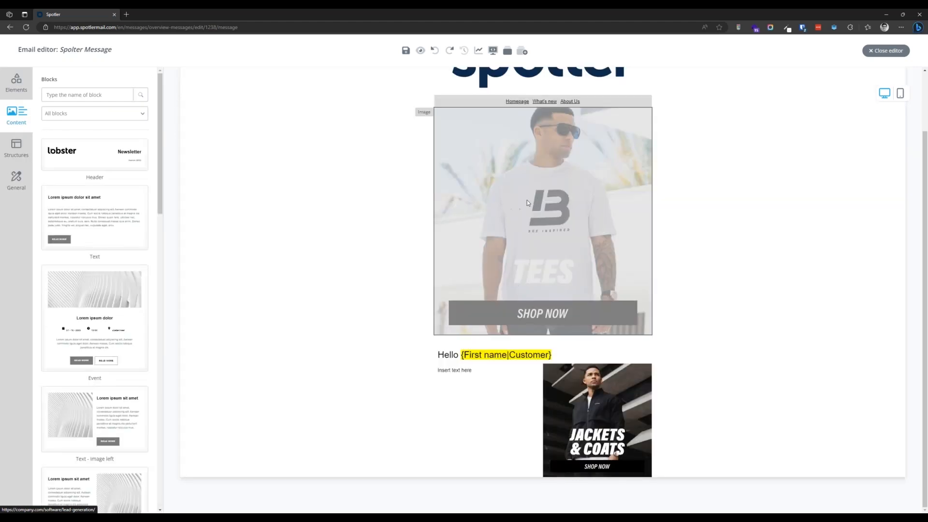
# Step: Set the mobile padding of the "JACKETS & COATS" image to 9 and return to the desktop view
pyautogui.click(567, 199)
pyautogui.click(72, 102)
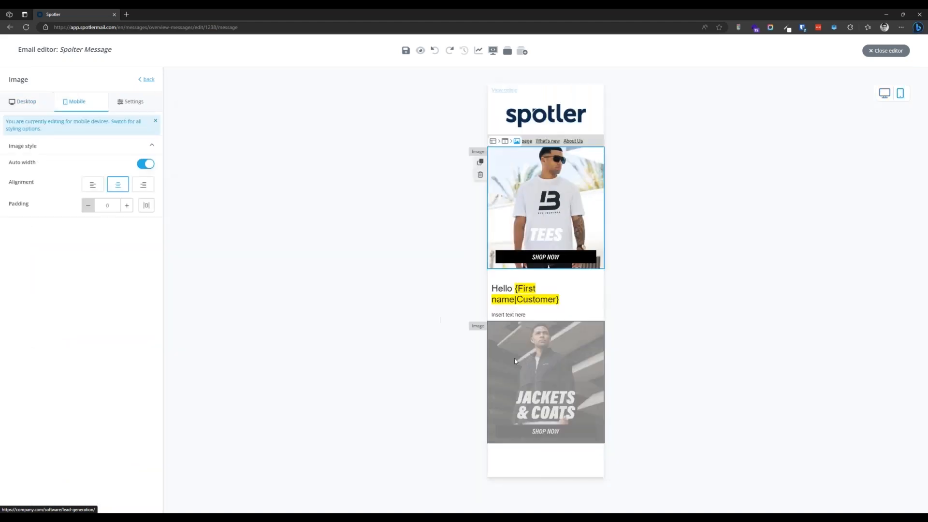
pyautogui.click(506, 360)
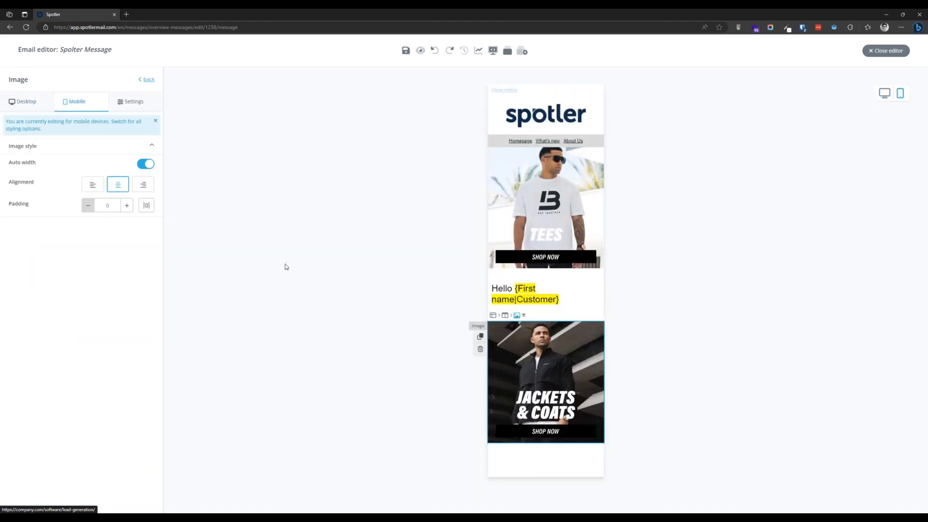
pyautogui.click(127, 207)
pyautogui.click(127, 207)
pyautogui.click(126, 207)
pyautogui.click(126, 207)
pyautogui.click(127, 207)
pyautogui.click(126, 207)
pyautogui.click(127, 207)
pyautogui.click(126, 207)
pyautogui.click(127, 207)
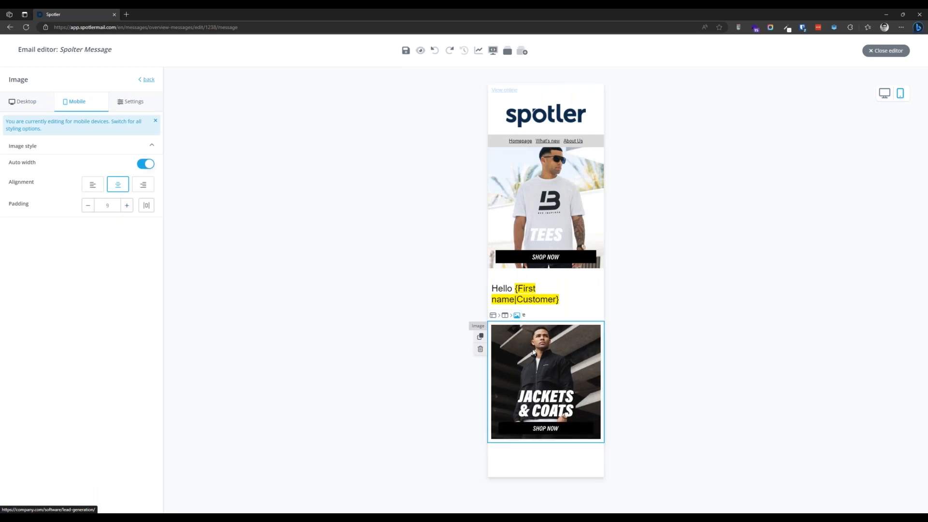
pyautogui.click(448, 346)
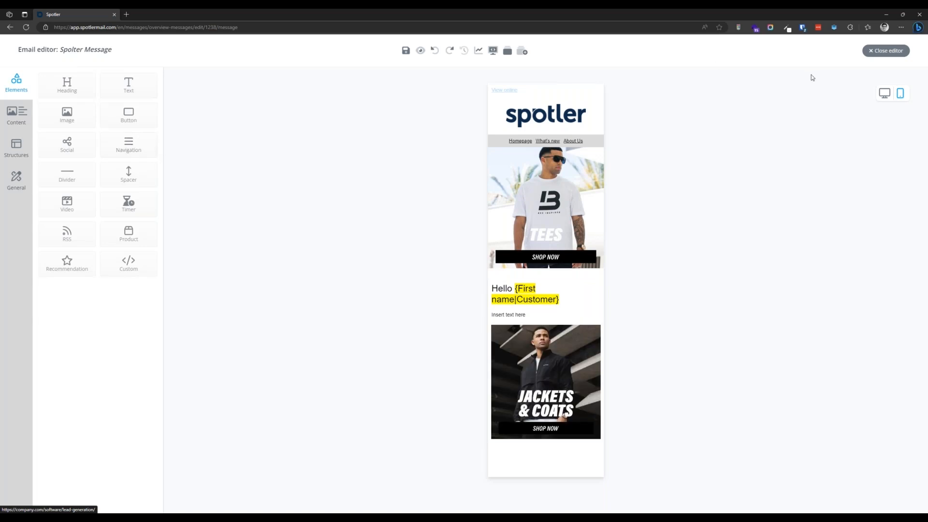
pyautogui.click(886, 94)
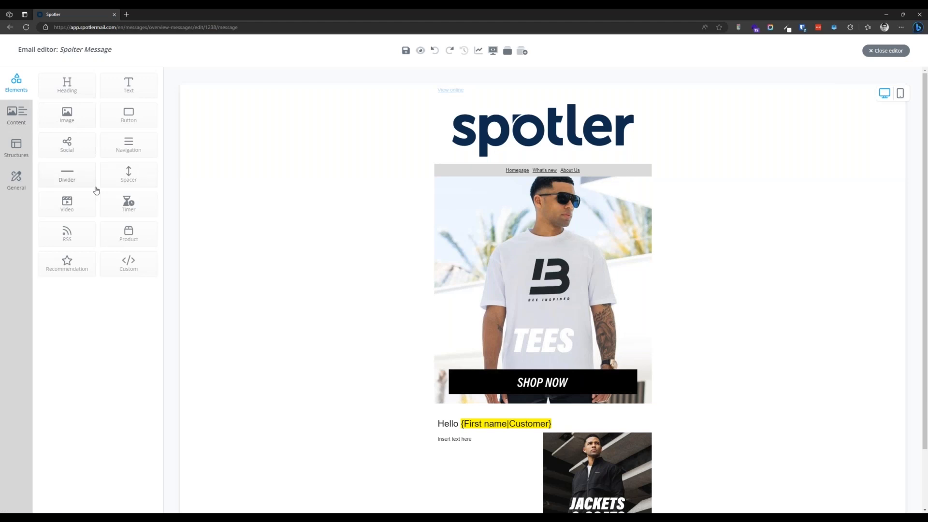
# Step: Add a new empty section below the one containing the "JACKETS & COATS" image
pyautogui.moveTo(70, 214); pyautogui.dragTo(518, 279)
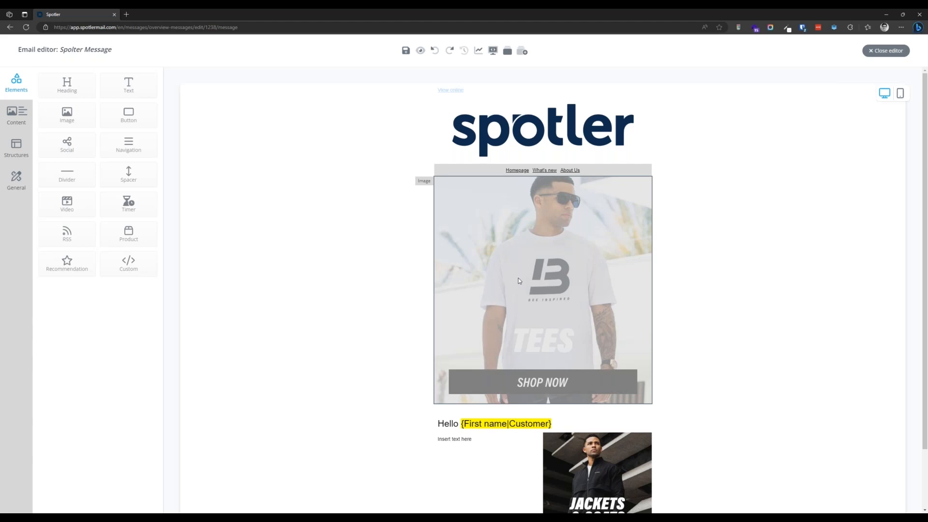
pyautogui.scroll(-2, 368, 261)
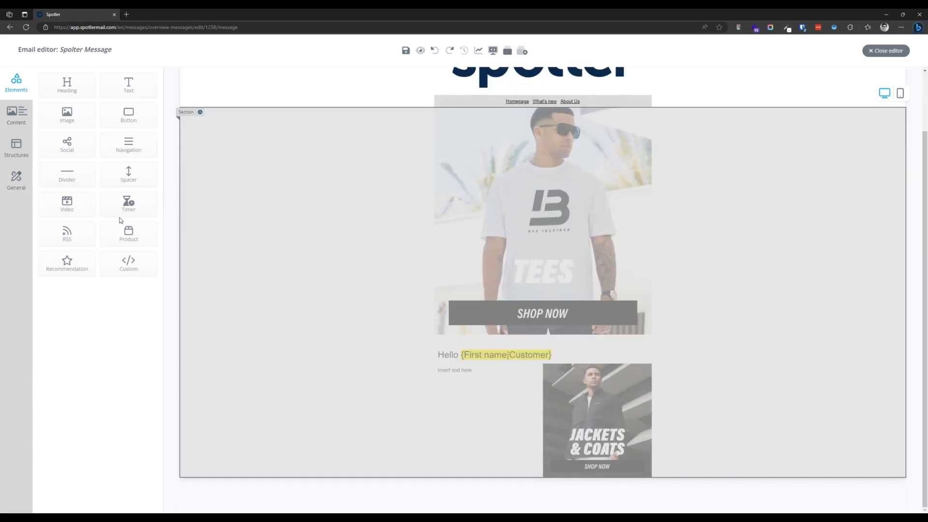
pyautogui.moveTo(128, 208); pyautogui.dragTo(271, 305)
pyautogui.click(16, 147)
pyautogui.moveTo(118, 311); pyautogui.dragTo(406, 414)
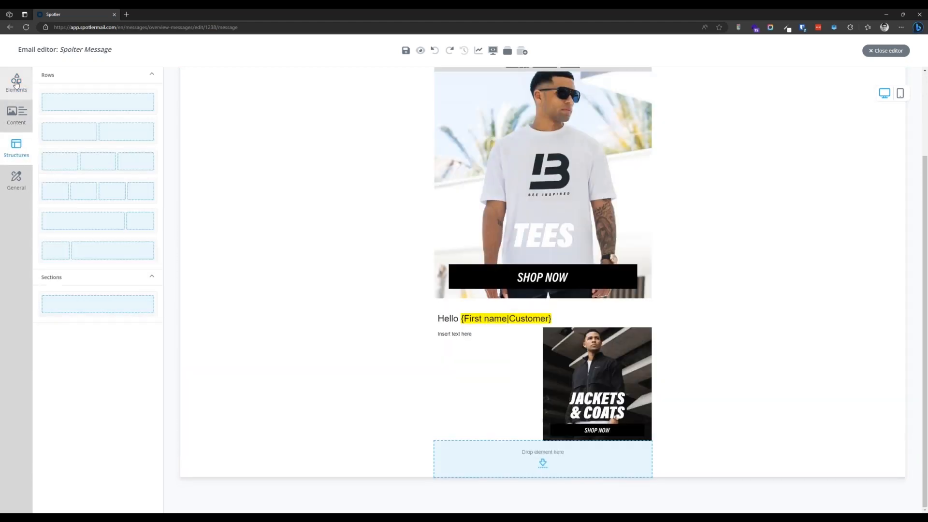
# Step: Place a Timer element in the new section and save a countdown ending 07/22/2023 at 12:00 AM
pyautogui.click(16, 83)
pyautogui.moveTo(127, 202); pyautogui.dragTo(546, 461)
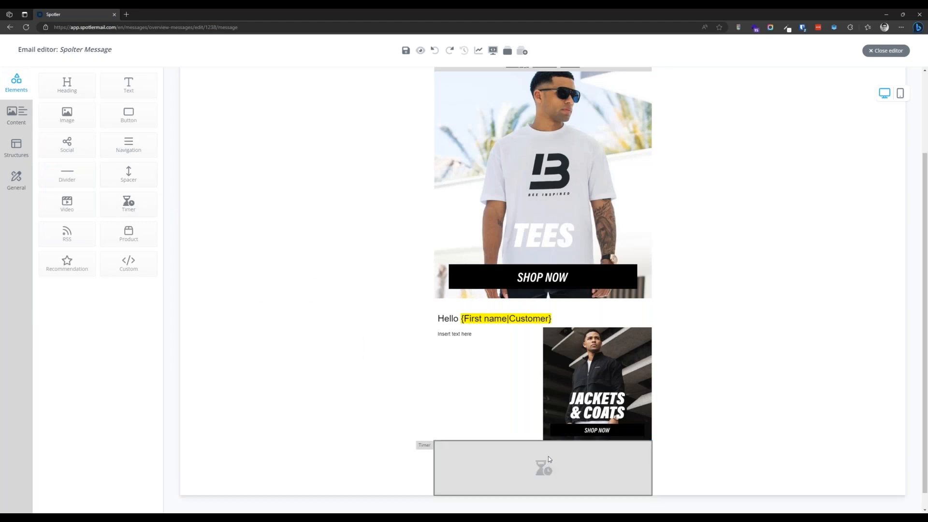
pyautogui.click(548, 456)
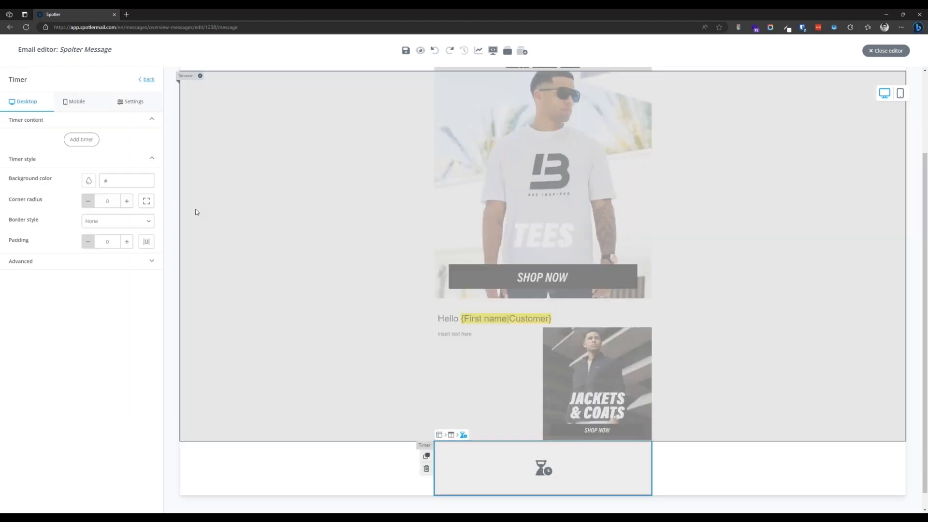
pyautogui.click(82, 141)
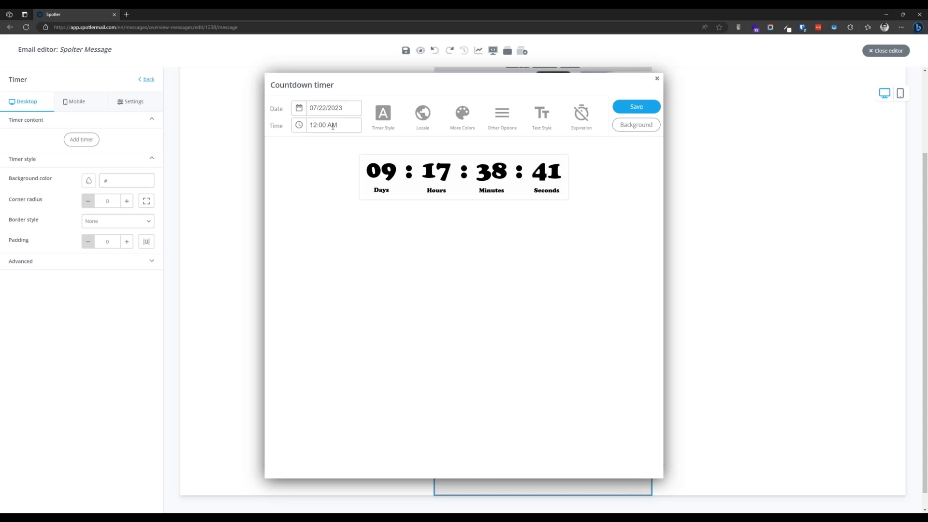
pyautogui.click(655, 107)
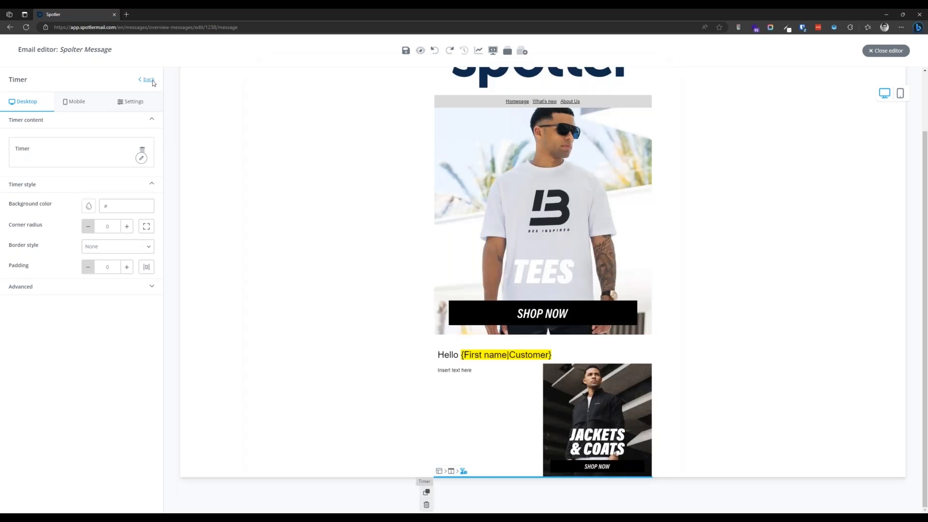
pyautogui.click(147, 81)
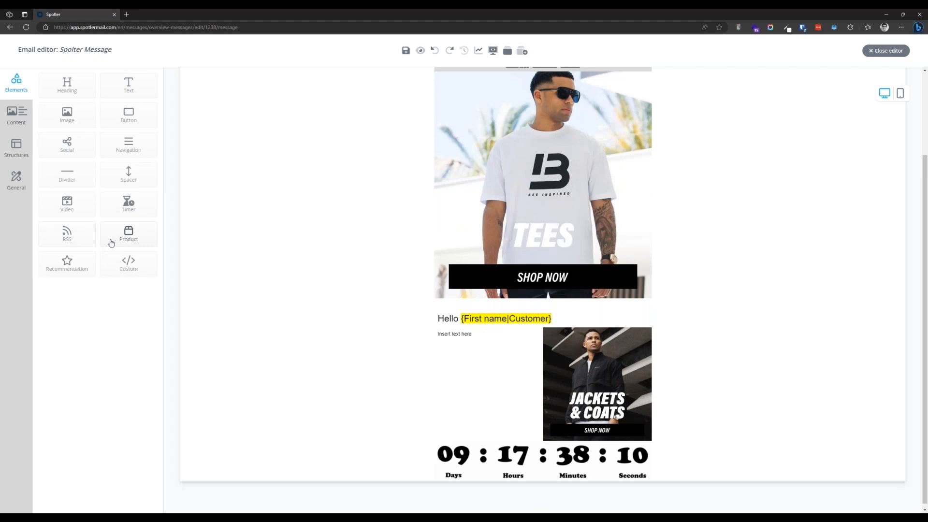
# Step: Place a Product element below the countdown timer and fill it with the static product "Samsung Galaxy S10+"
pyautogui.moveTo(124, 237); pyautogui.dragTo(570, 482)
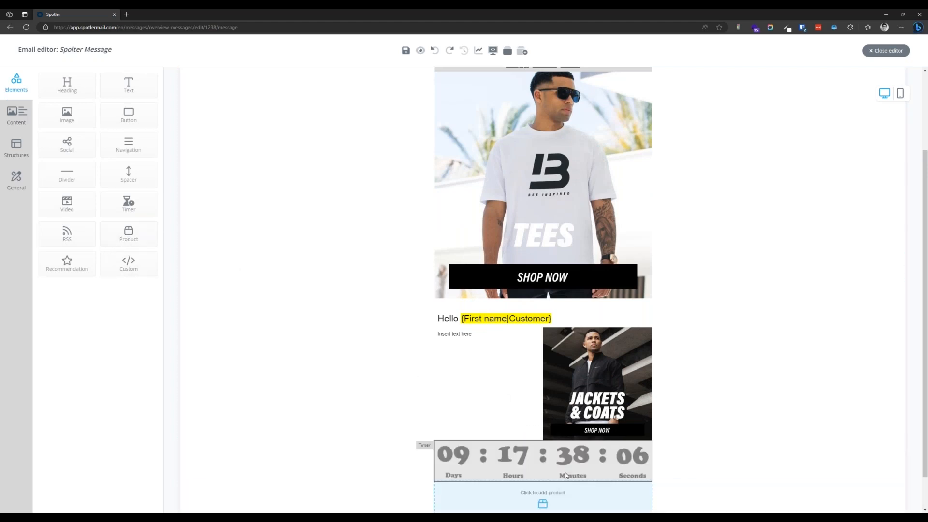
pyautogui.click(540, 465)
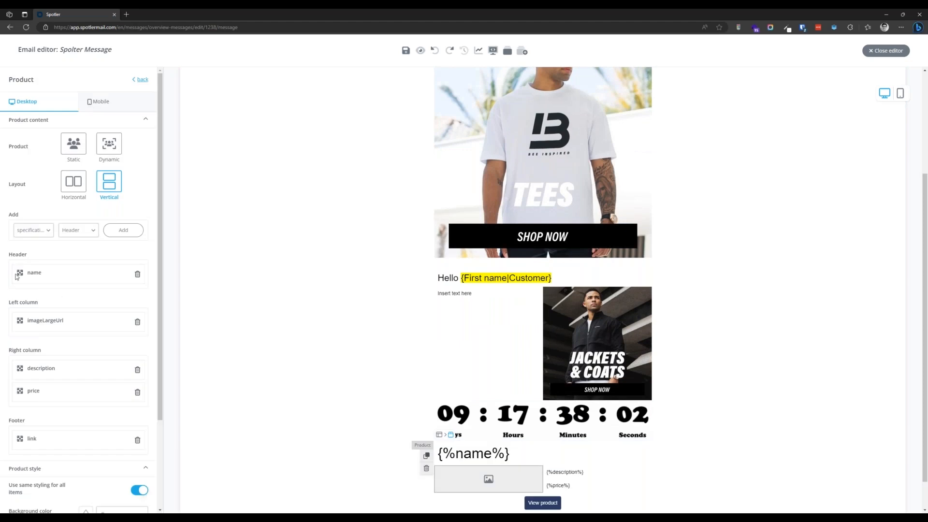
pyautogui.click(72, 147)
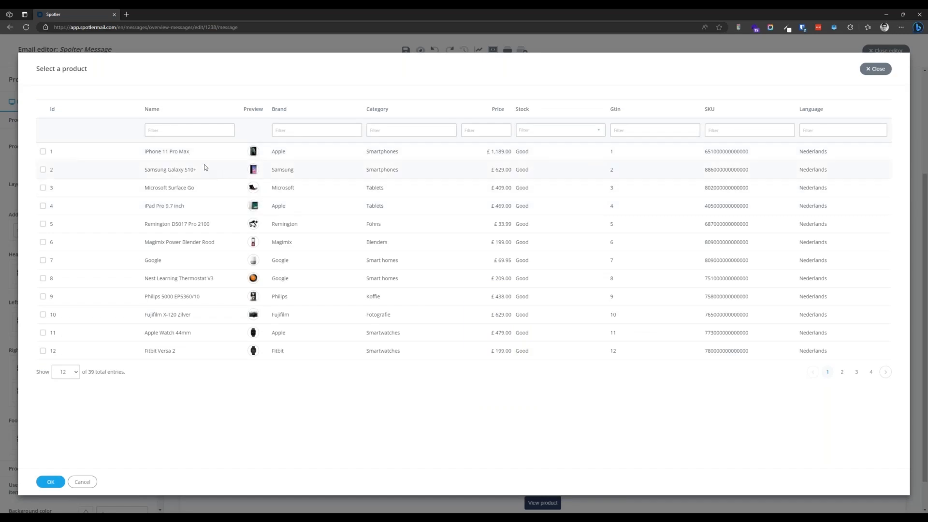
pyautogui.click(131, 171)
pyautogui.click(51, 482)
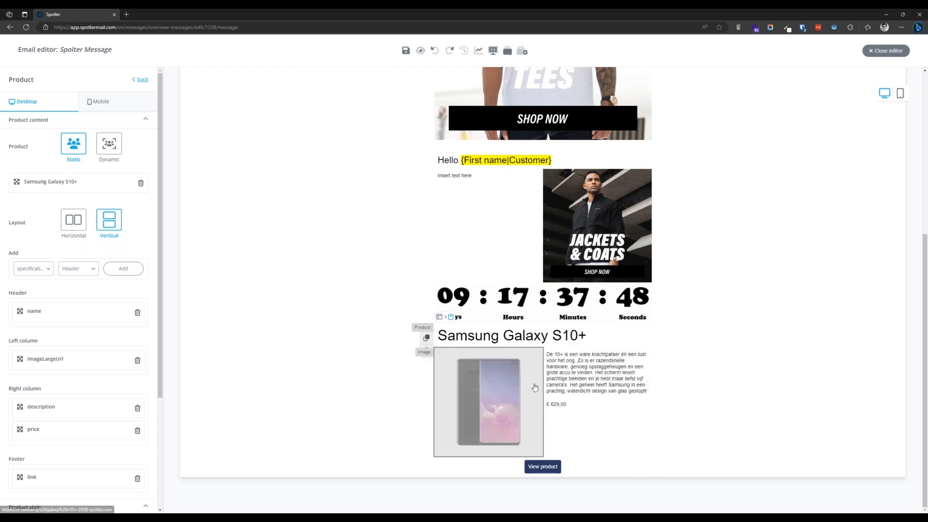
# Step: Select the whole product description text, view its text style options and return to the elements list
pyautogui.doubleClick(592, 380)
pyautogui.hotkey('ctrl', 'a')
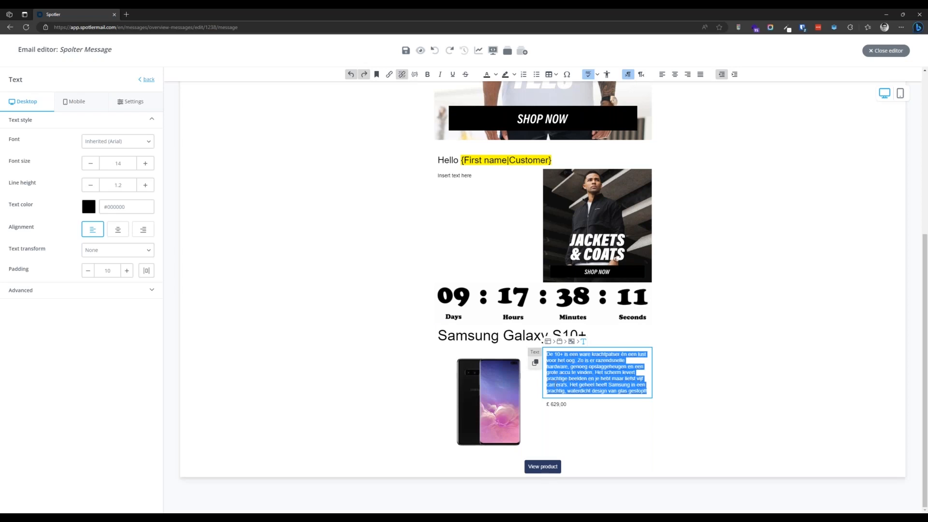
pyautogui.click(146, 83)
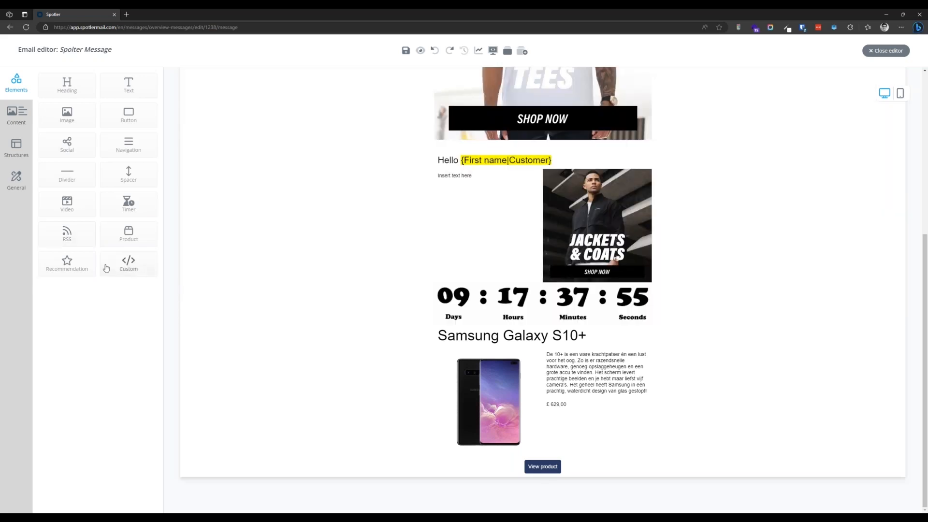
# Step: Place a Custom HTML element above the "View product" link, view its code settings and return to the elements list
pyautogui.moveTo(123, 264); pyautogui.dragTo(535, 462)
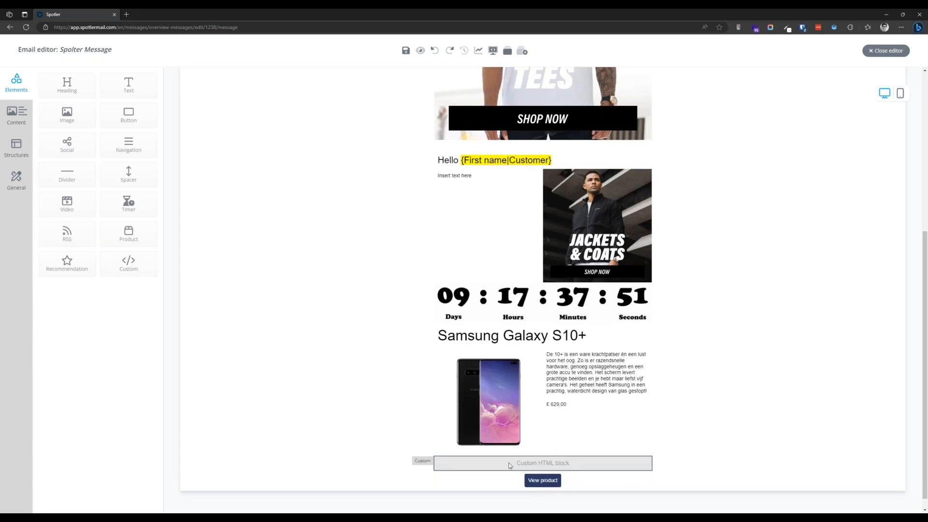
pyautogui.click(457, 464)
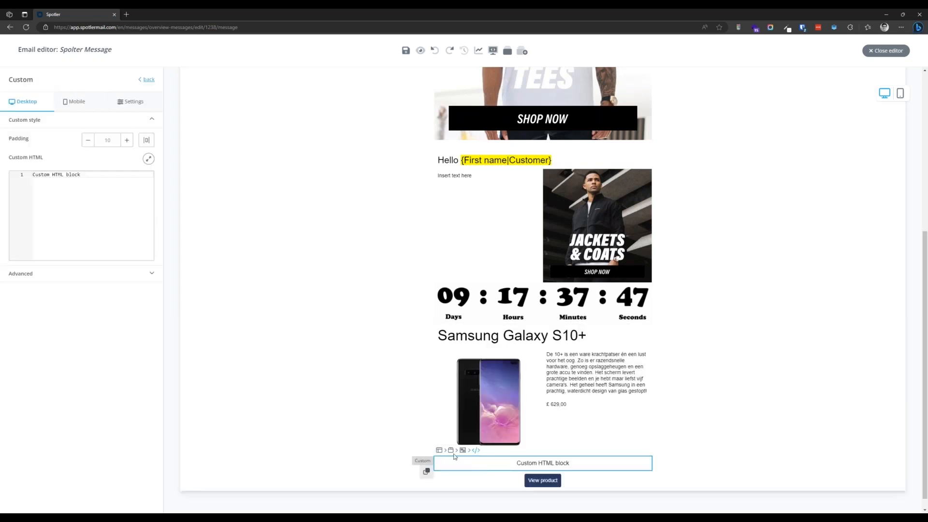
pyautogui.click(565, 393)
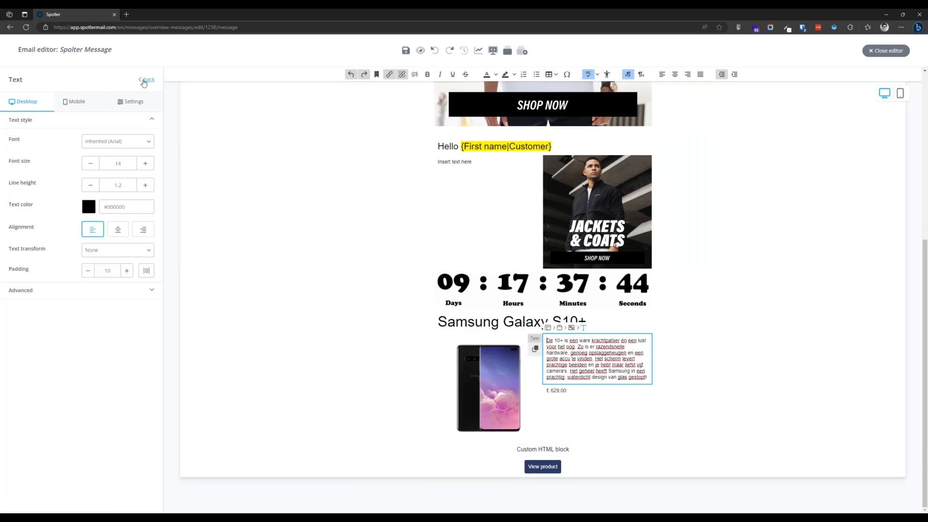
pyautogui.click(146, 79)
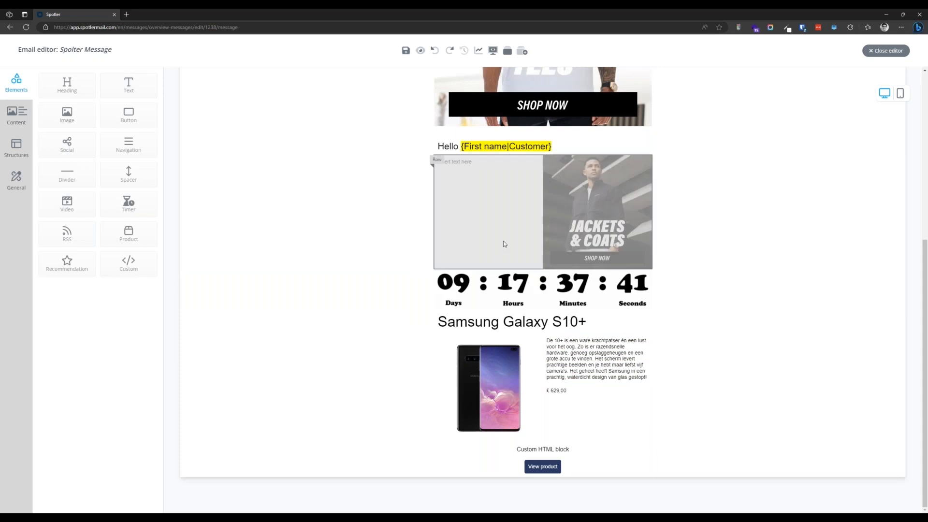
pyautogui.scroll(5, 505, 246)
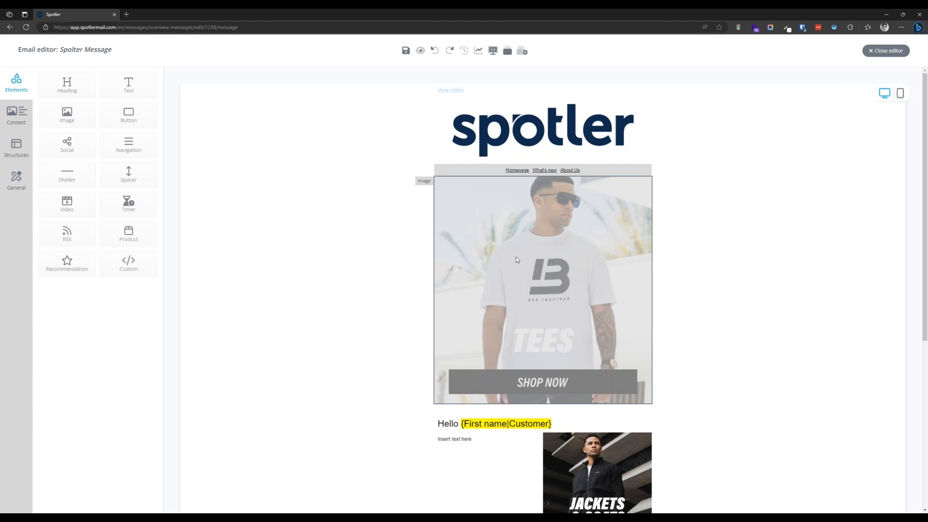
pyautogui.scroll(-5, 515, 256)
pyautogui.click(17, 115)
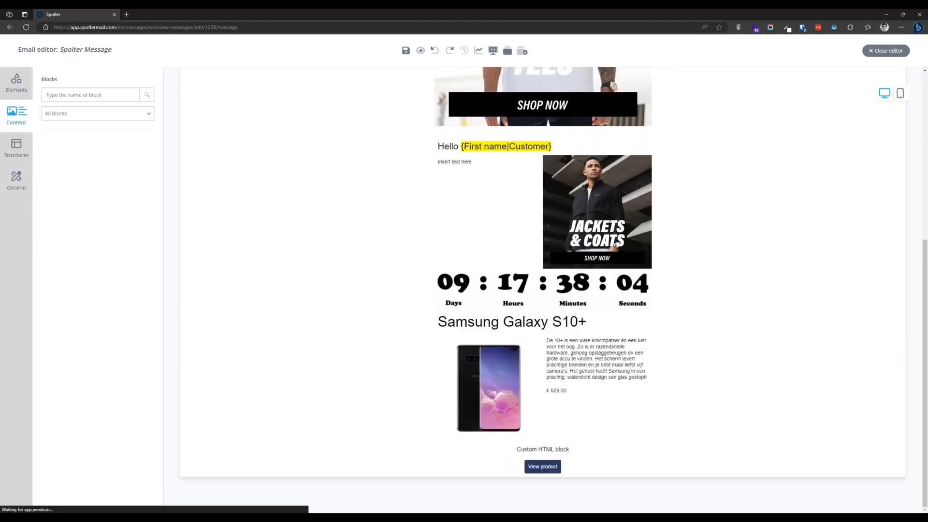
pyautogui.click(16, 82)
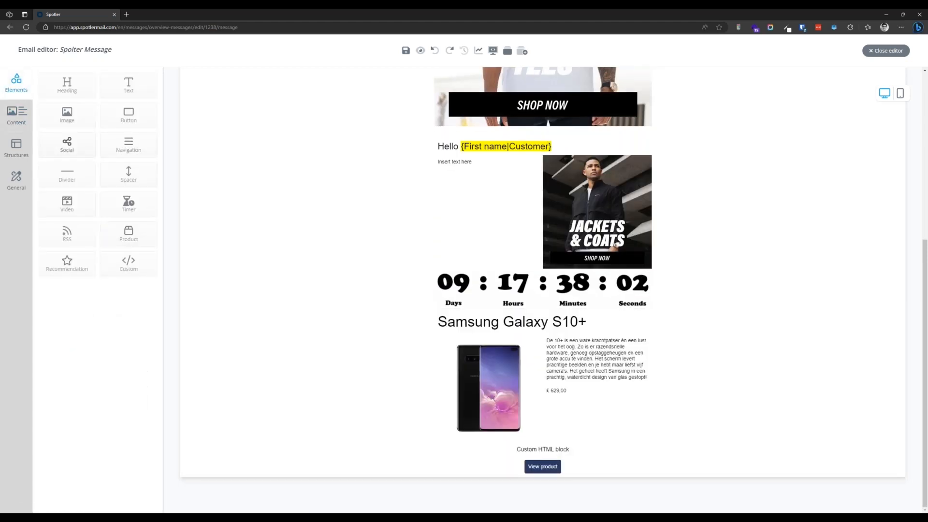
# Step: Add a new section below the "View product" button and place a Social element in it
pyautogui.click(15, 148)
pyautogui.moveTo(104, 248); pyautogui.dragTo(381, 401)
pyautogui.scroll(-1, 382, 401)
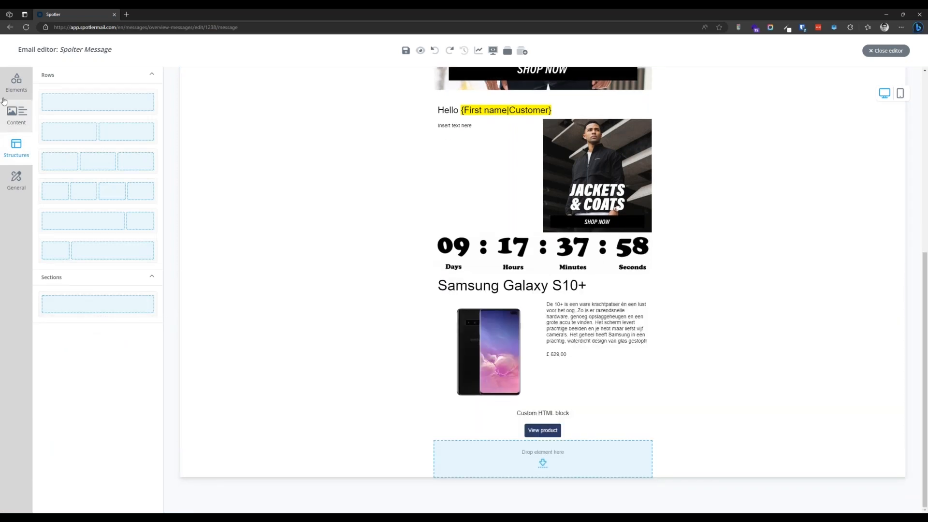
pyautogui.click(22, 78)
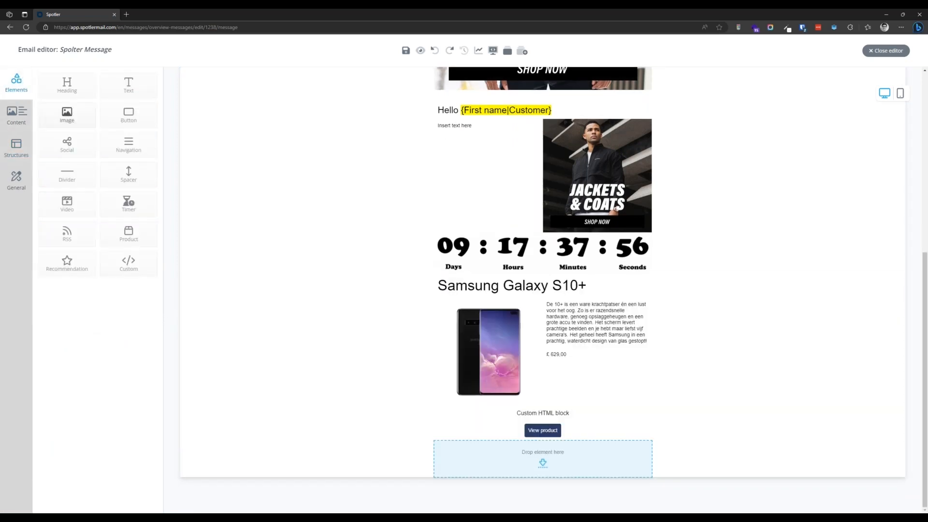
pyautogui.moveTo(59, 146); pyautogui.dragTo(480, 460)
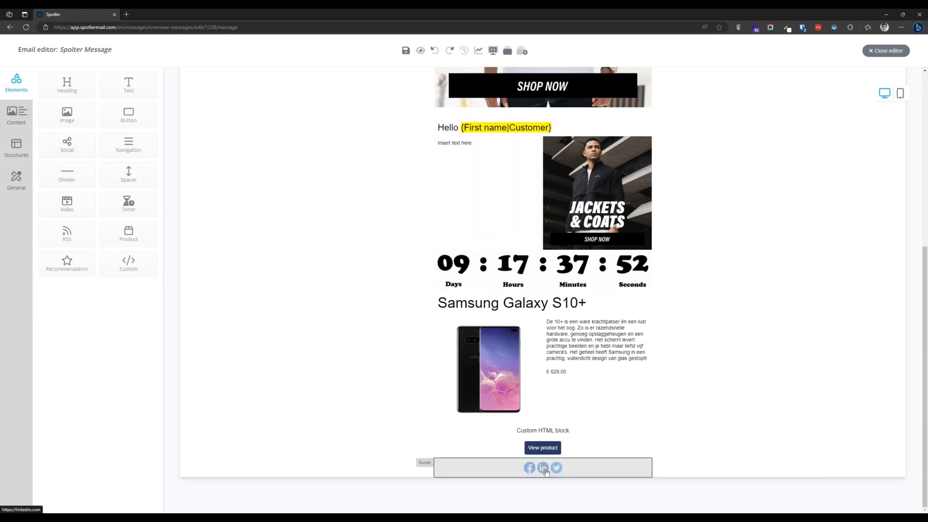
# Step: Set the social icons' style to Color square and view the Facebook icon's link settings
pyautogui.click(546, 472)
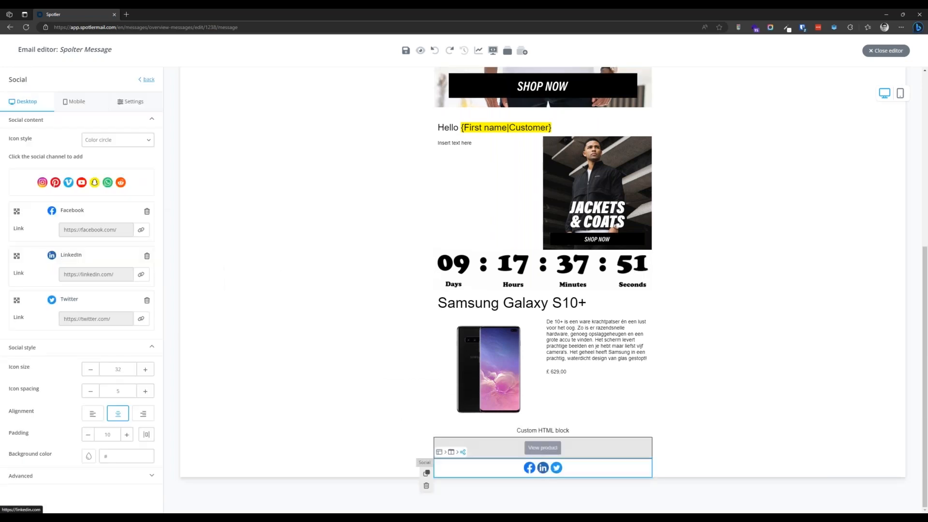
pyautogui.click(101, 142)
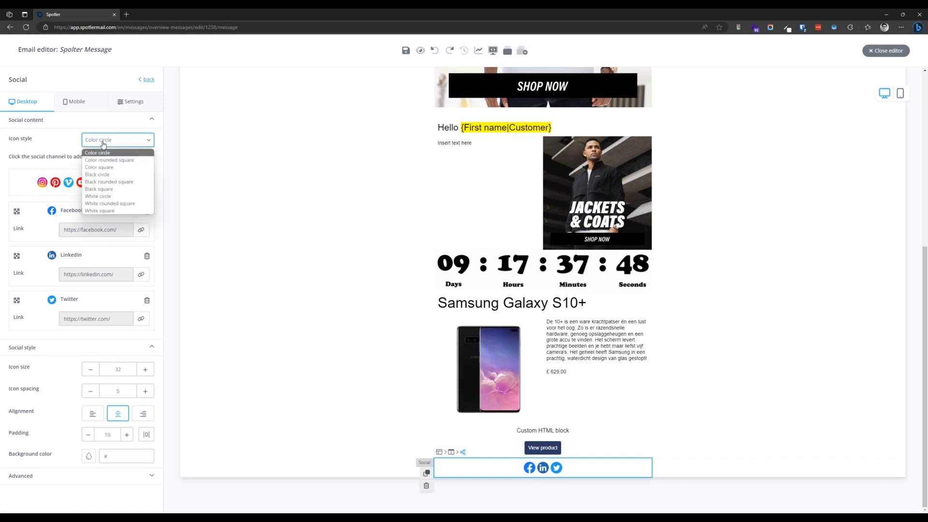
pyautogui.click(111, 167)
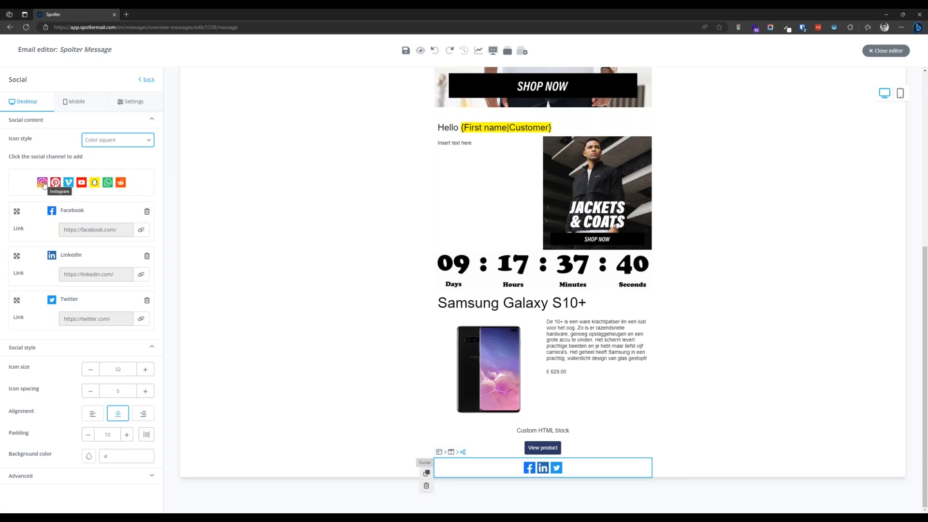
pyautogui.click(121, 183)
pyautogui.click(141, 347)
pyautogui.click(377, 141)
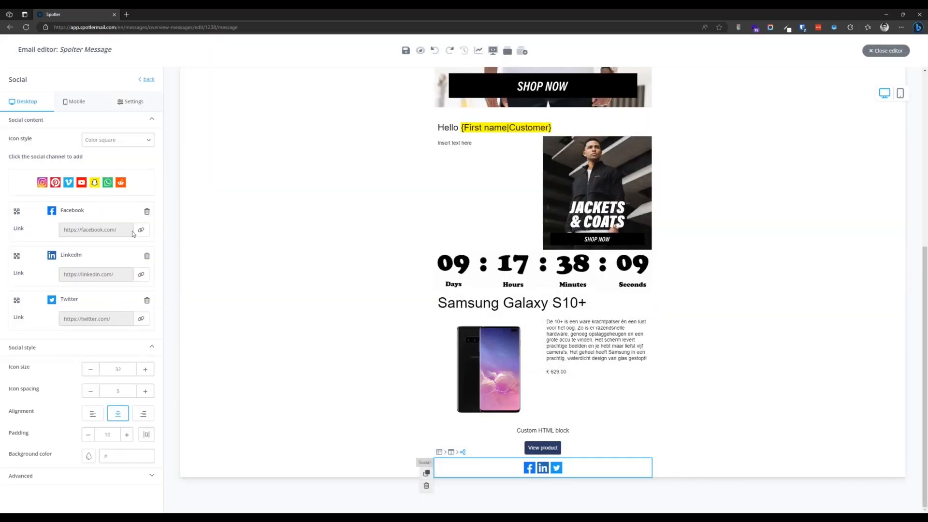
pyautogui.click(141, 231)
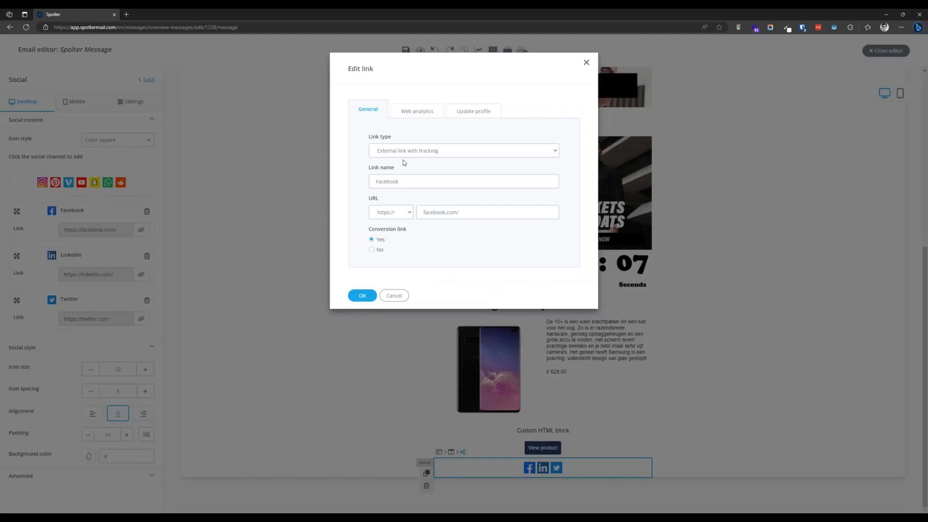
pyautogui.click(368, 293)
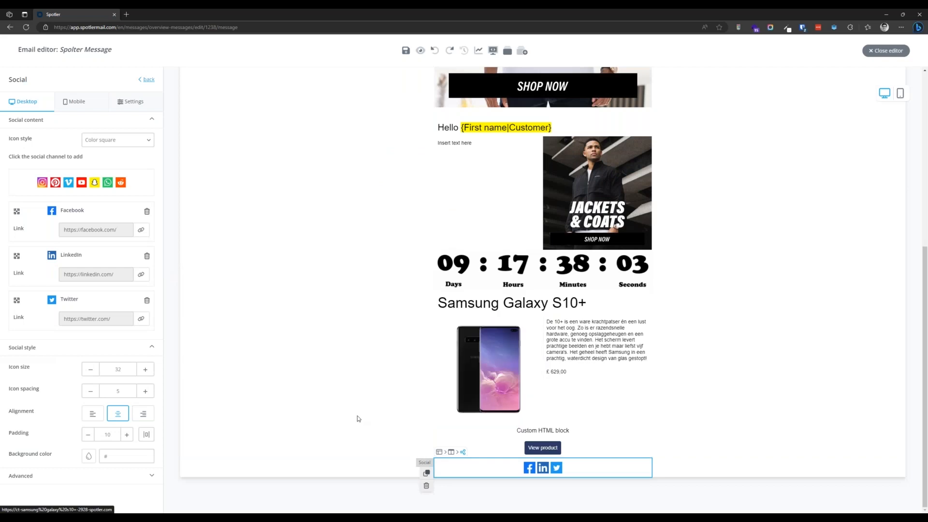
# Step: Increase the social icon size to 40 and return to the elements list
pyautogui.click(145, 369)
pyautogui.click(146, 369)
pyautogui.click(145, 369)
pyautogui.click(145, 370)
pyautogui.click(145, 370)
pyautogui.click(145, 370)
pyautogui.click(145, 369)
pyautogui.click(145, 369)
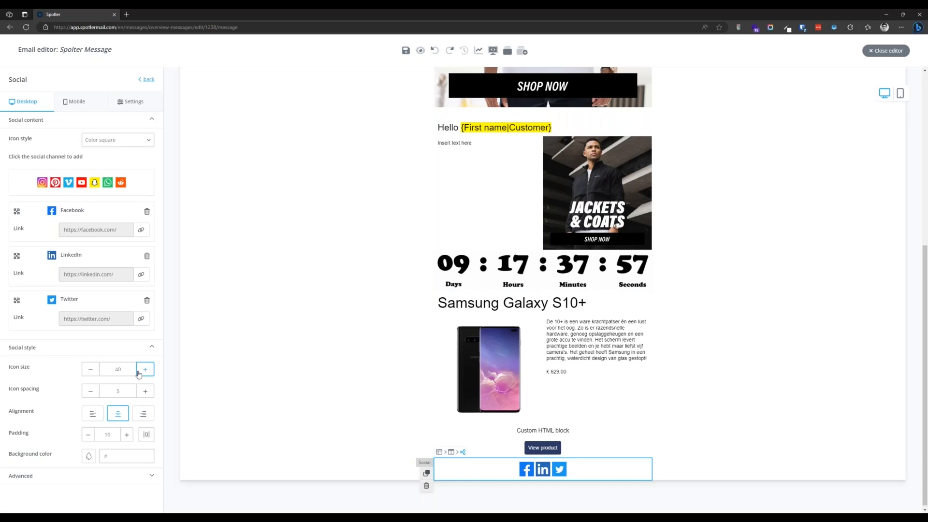
pyautogui.click(146, 80)
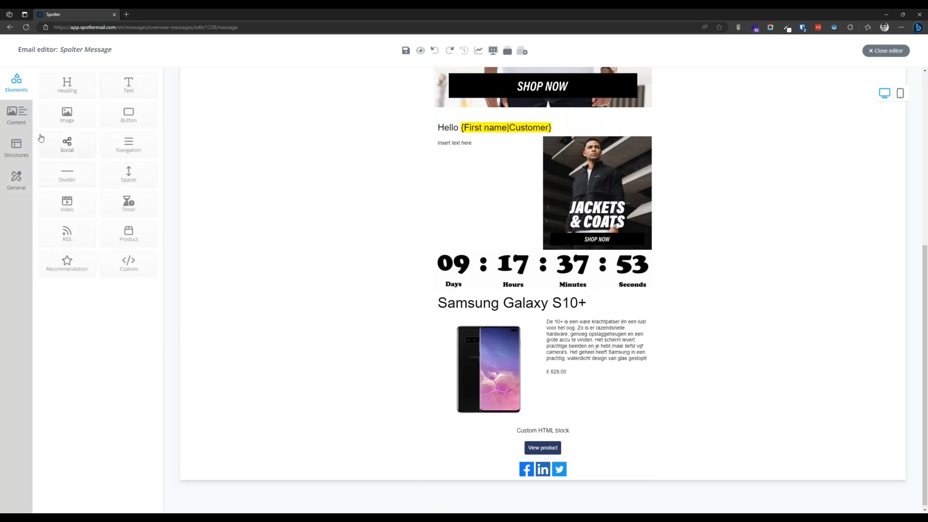
# Step: Place a Text element below the social icons, replace its placeholder with "Click here to opt out" and select the whole line
pyautogui.moveTo(129, 91); pyautogui.dragTo(539, 476)
pyautogui.click(483, 488)
pyautogui.tripleClick(459, 487)
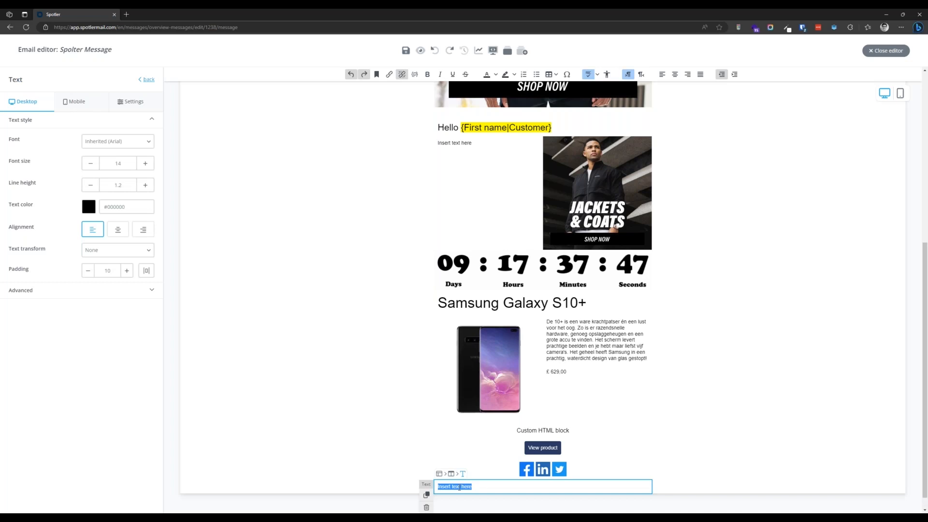
pyautogui.write('Click here to o')
pyautogui.press('BackSpace')
pyautogui.write('pt out')
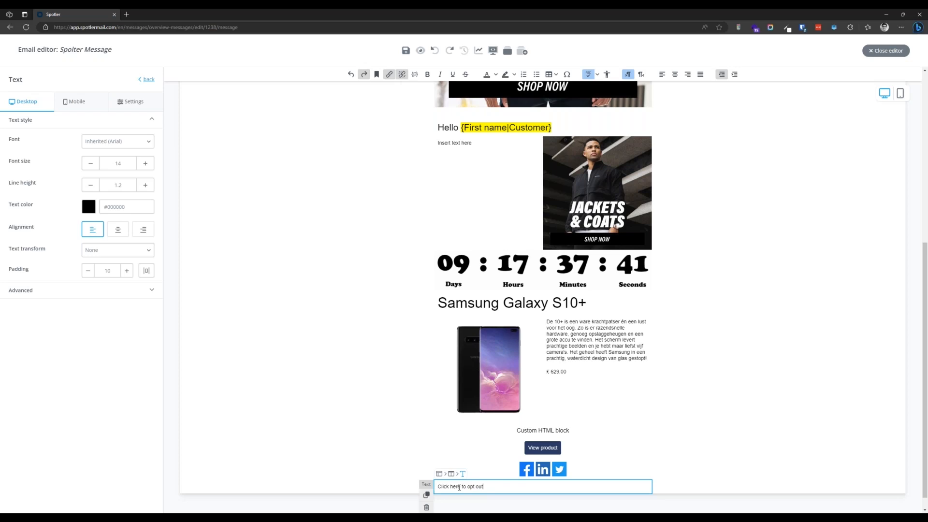
pyautogui.tripleClick(460, 487)
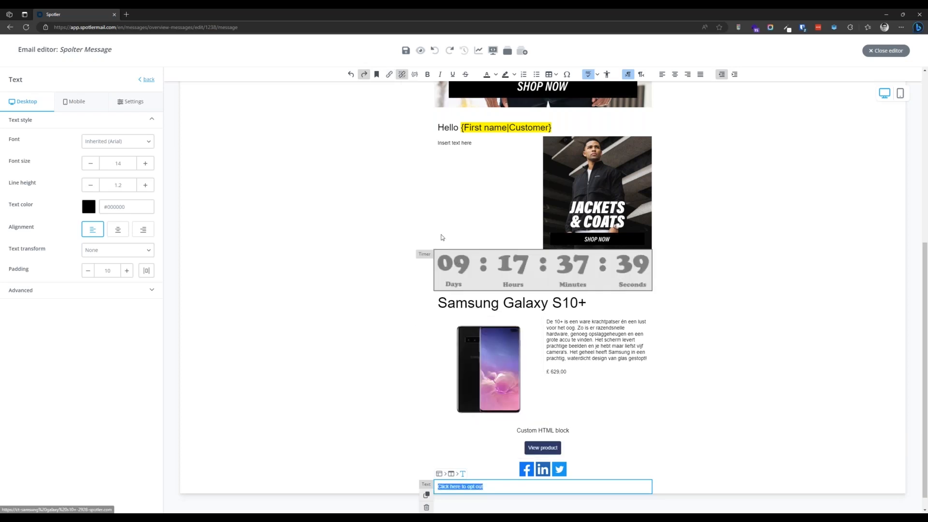
pyautogui.click(415, 75)
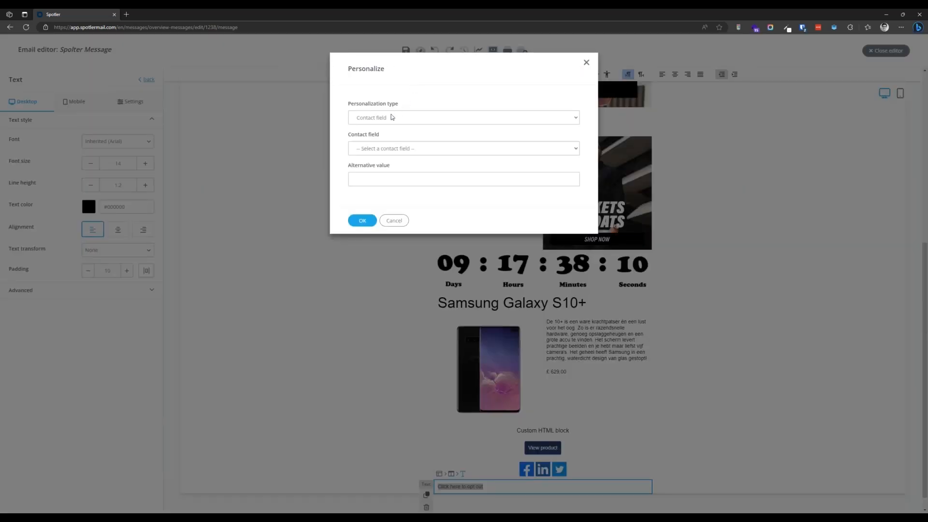
pyautogui.click(366, 120)
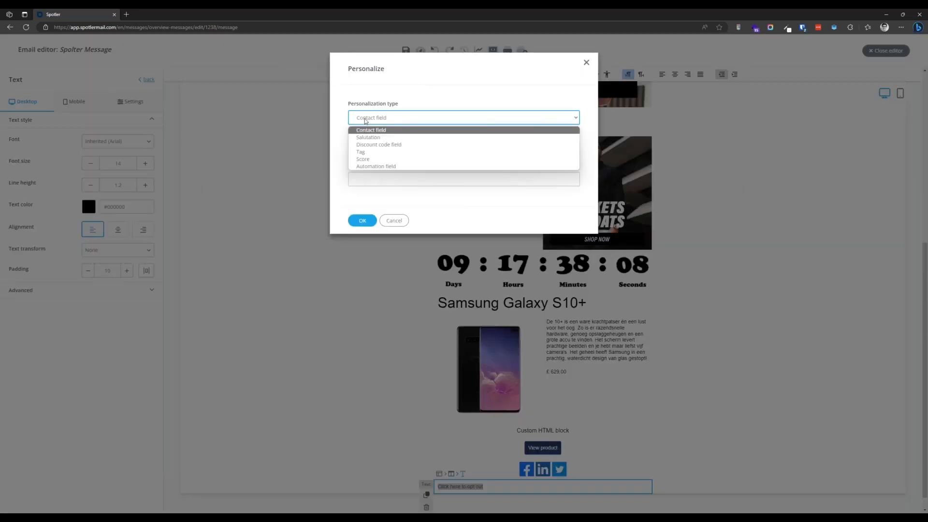
pyautogui.click(396, 219)
pyautogui.click(397, 220)
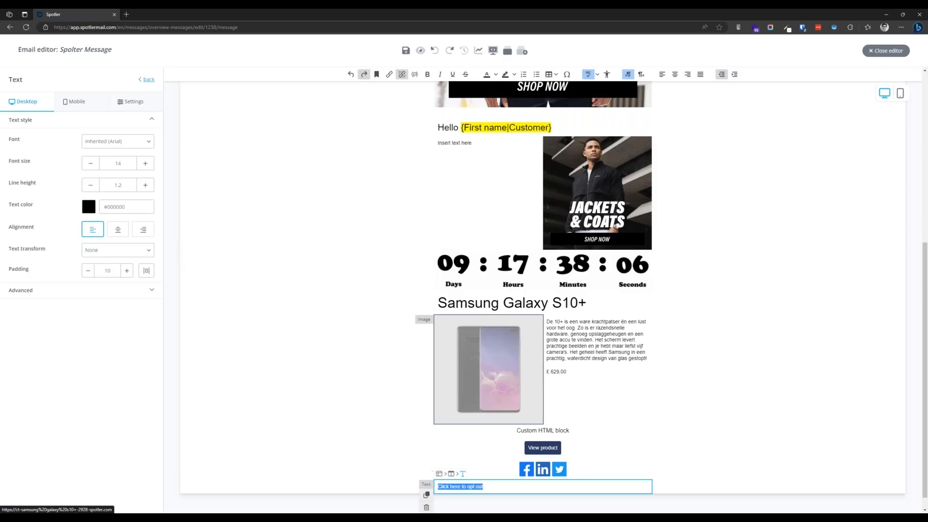
# Step: Link the selected "Click here to opt out" text as a Special link to the unsubscribe page
pyautogui.click(388, 75)
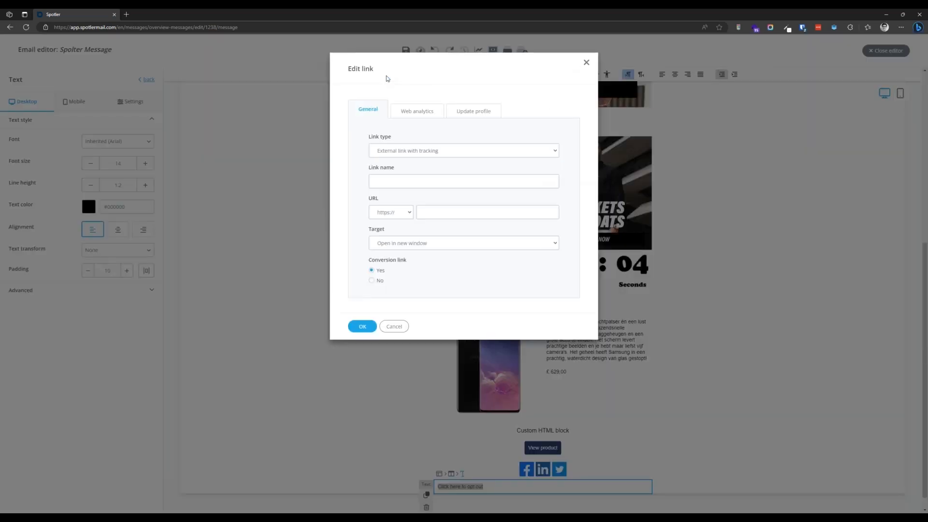
pyautogui.click(391, 150)
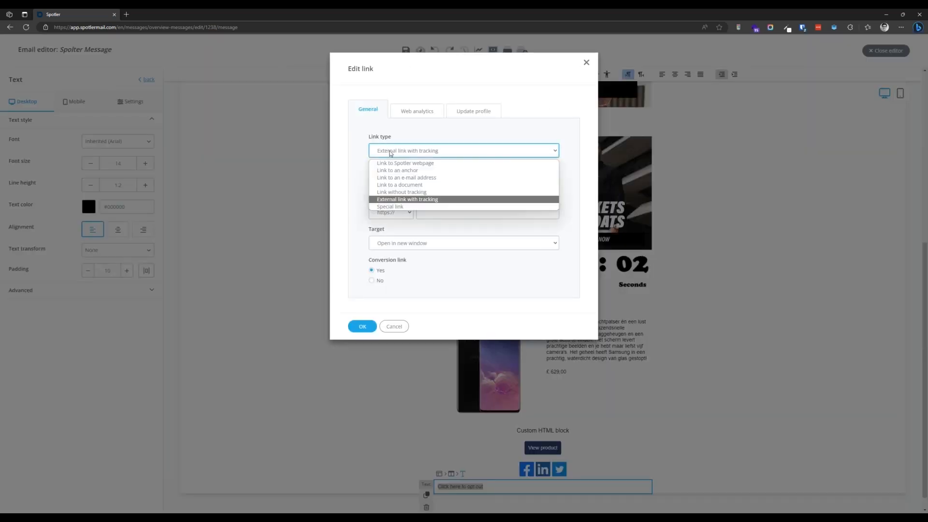
pyautogui.click(393, 206)
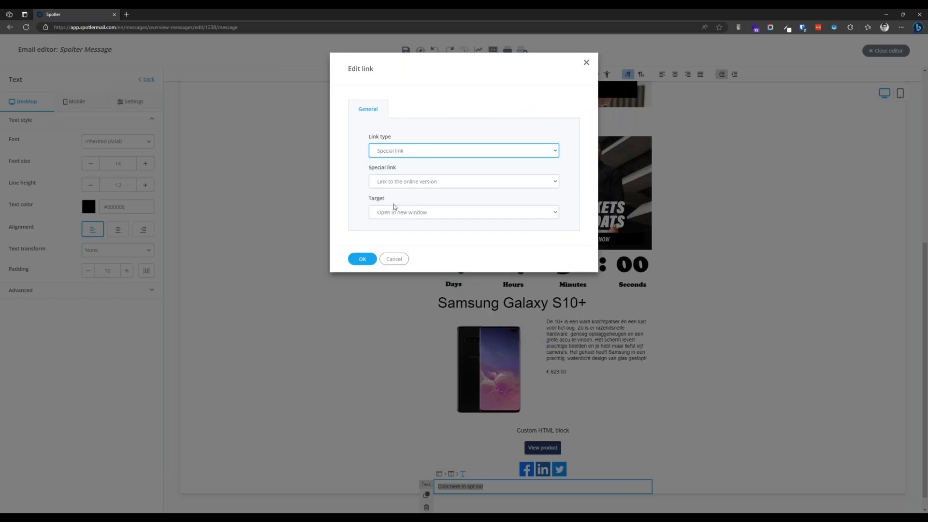
pyautogui.click(397, 186)
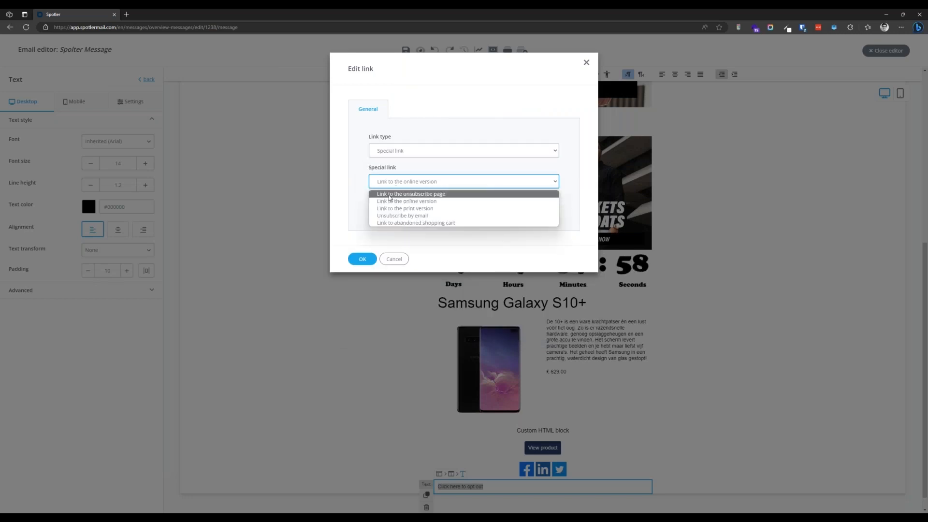
pyautogui.click(390, 195)
pyautogui.click(362, 258)
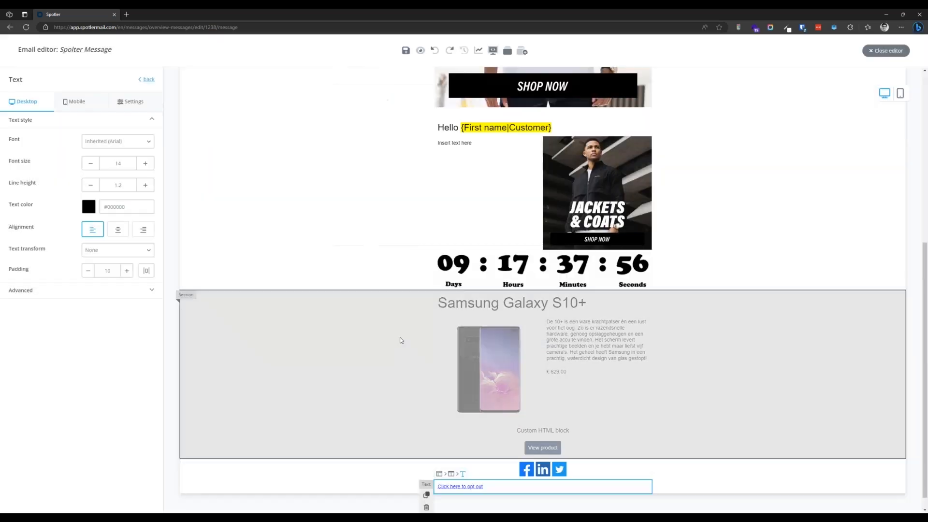
pyautogui.moveTo(490, 486); pyautogui.dragTo(427, 490)
pyautogui.click(427, 491)
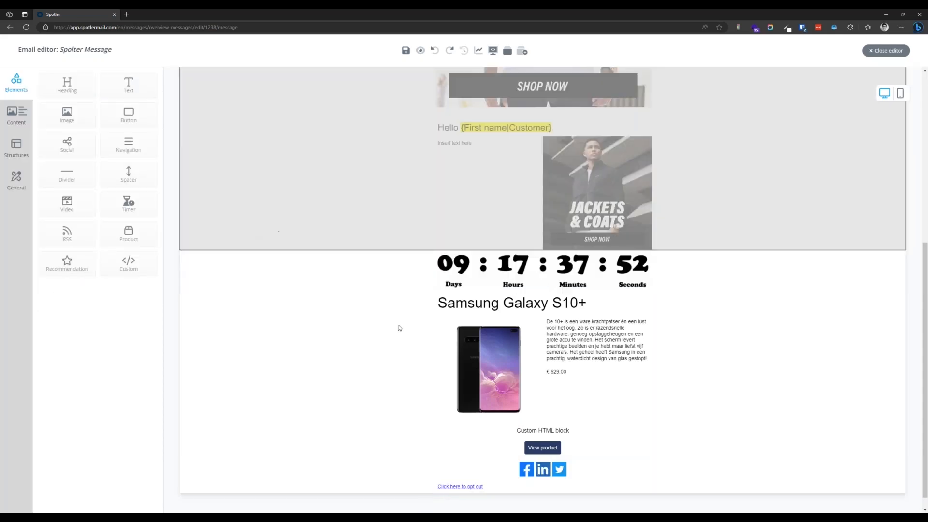
# Step: Set the background color of the section holding the social icons and opt-out text to #e5dfdf
pyautogui.click(495, 487)
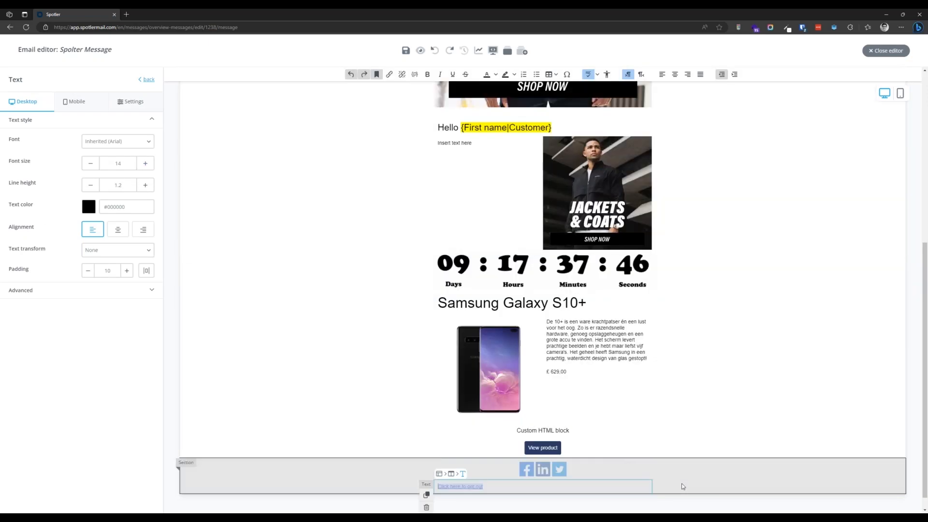
pyautogui.click(682, 484)
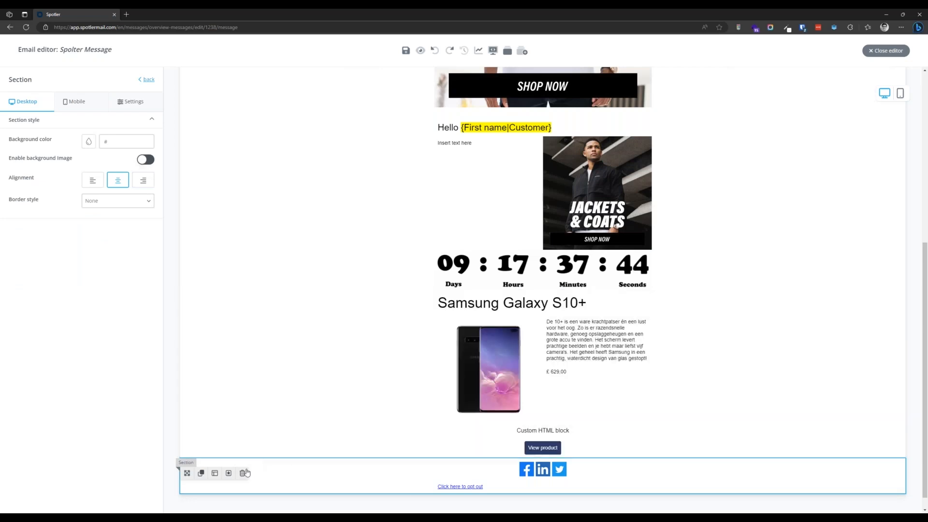
pyautogui.click(90, 144)
pyautogui.click(101, 169)
pyautogui.click(54, 425)
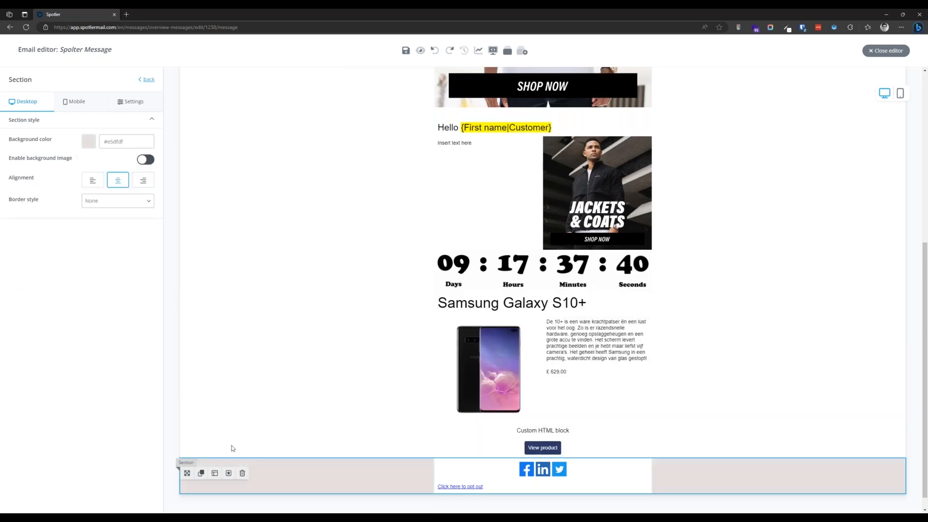
# Step: Set the background color of the row holding the social icons and opt-out text to #e1dada
pyautogui.click(470, 469)
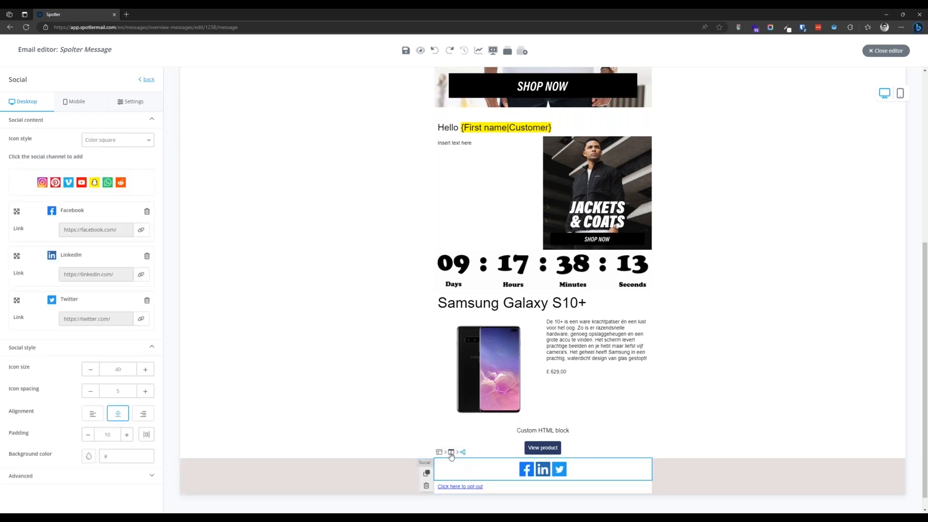
pyautogui.click(451, 453)
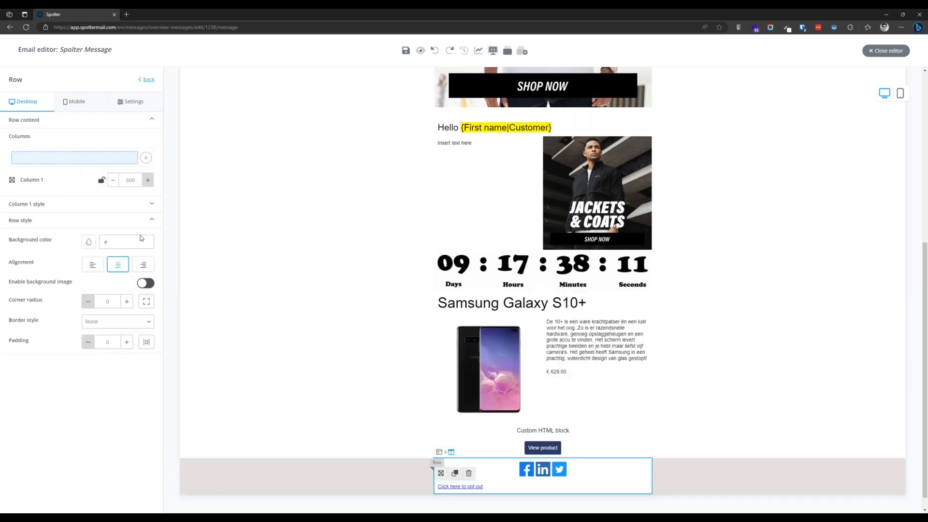
pyautogui.click(88, 241)
pyautogui.click(82, 256)
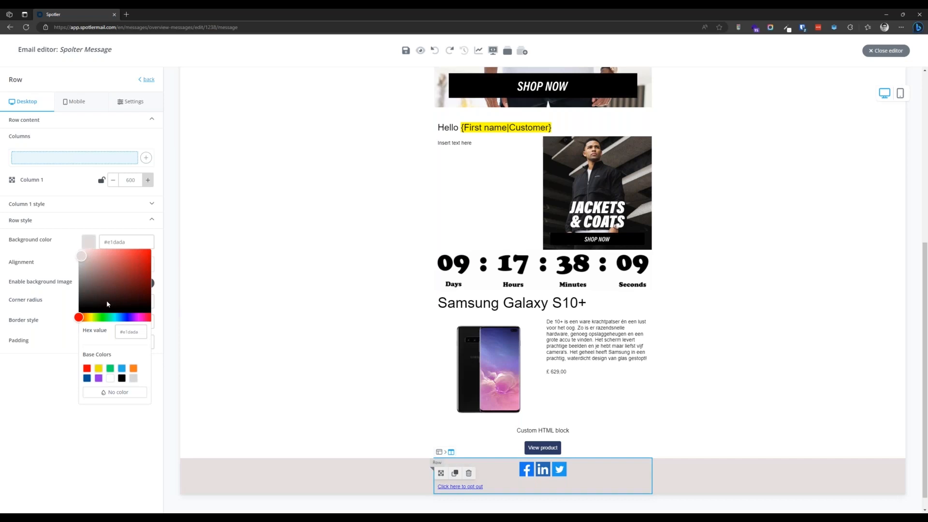
pyautogui.click(352, 478)
pyautogui.click(353, 479)
pyautogui.click(341, 374)
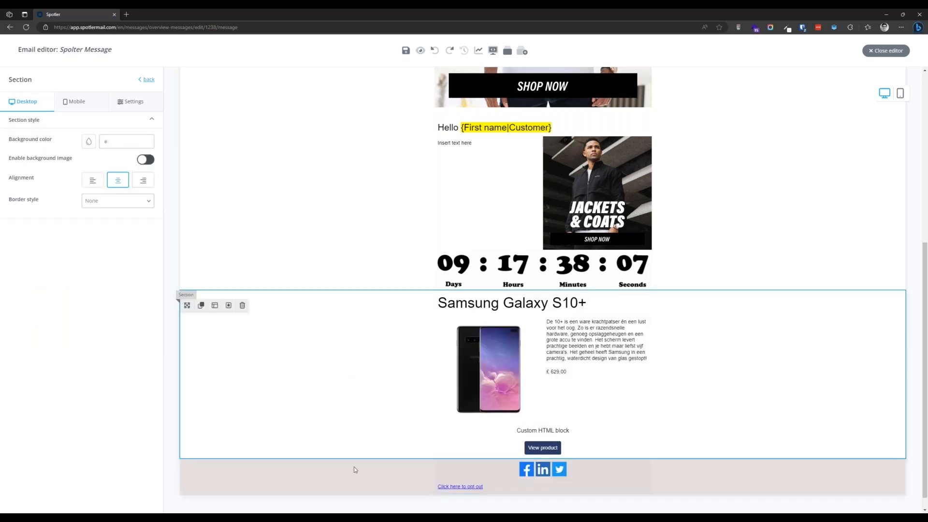
# Step: Remove the background color from the section around the social icons, choosing no color
pyautogui.click(354, 469)
pyautogui.click(87, 143)
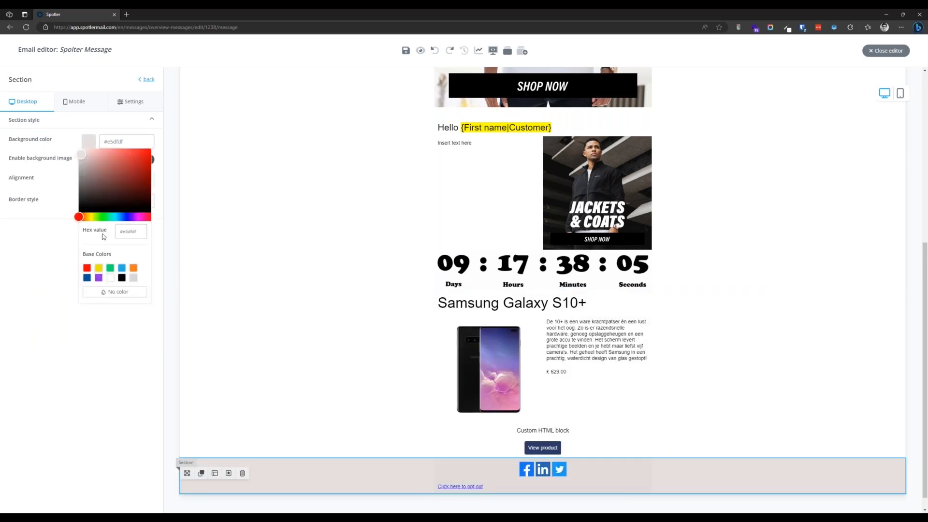
pyautogui.click(123, 293)
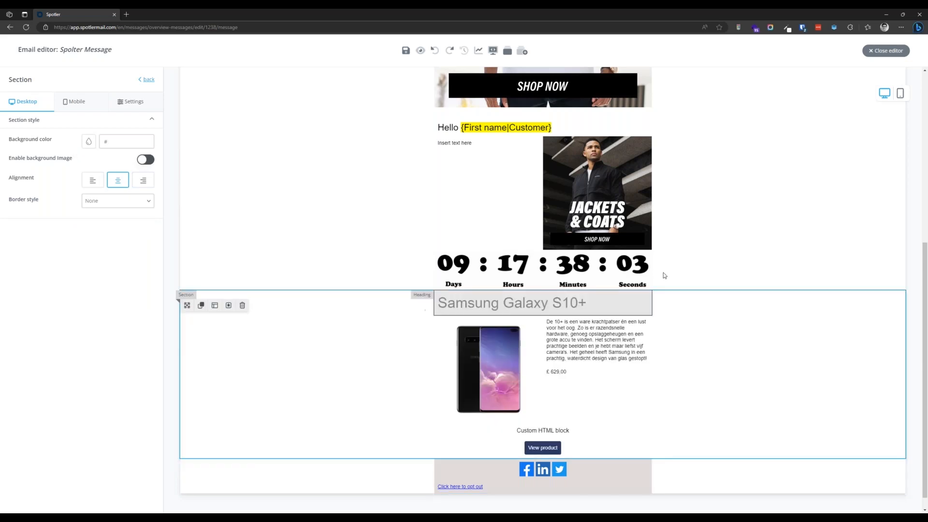
# Step: Save the email content, close the editor, and save and finish the message
pyautogui.scroll(4, 478, 266)
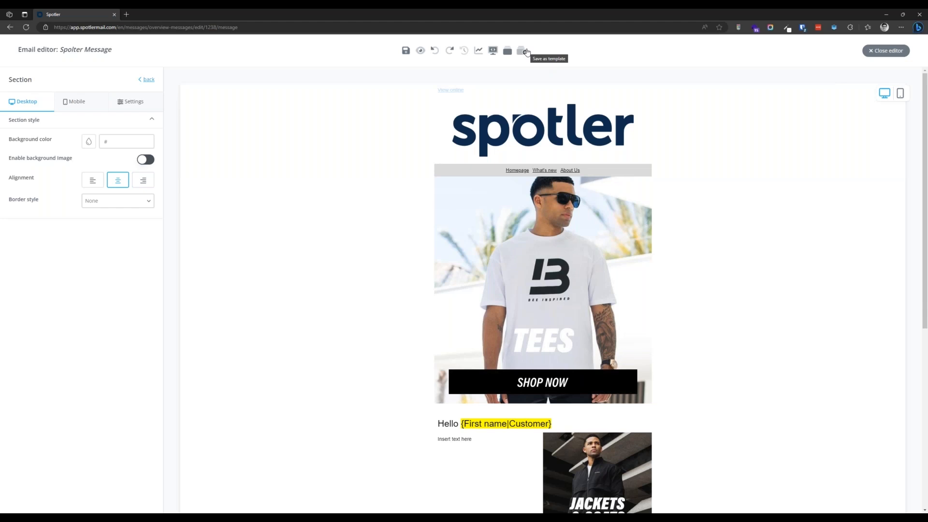
pyautogui.click(343, 118)
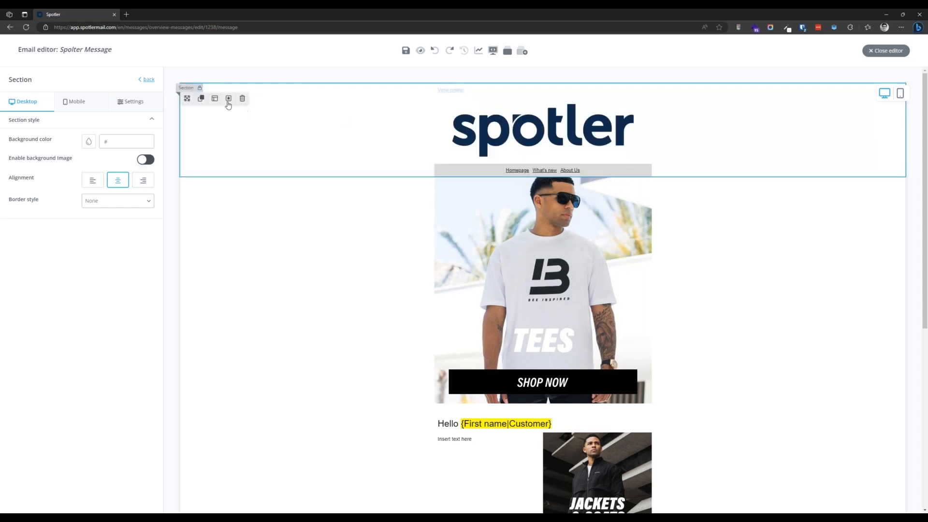
pyautogui.click(147, 80)
pyautogui.click(17, 115)
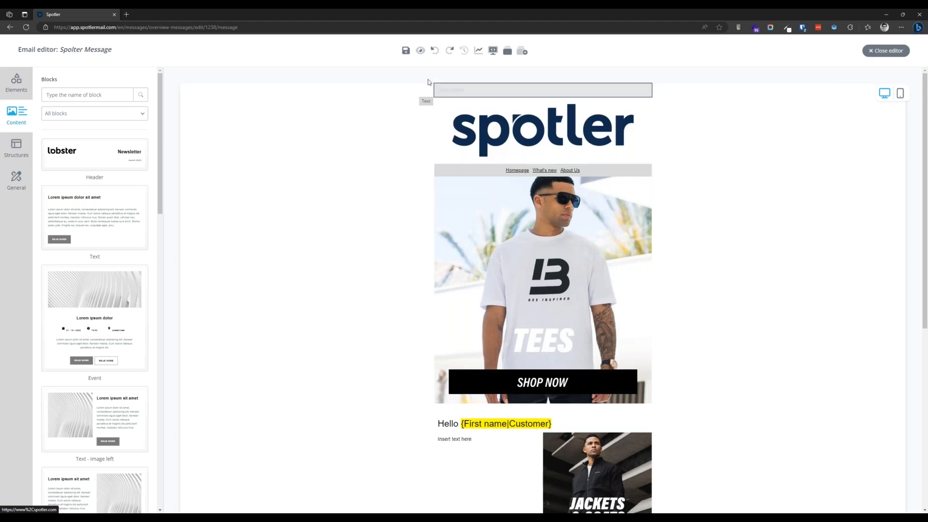
pyautogui.click(406, 51)
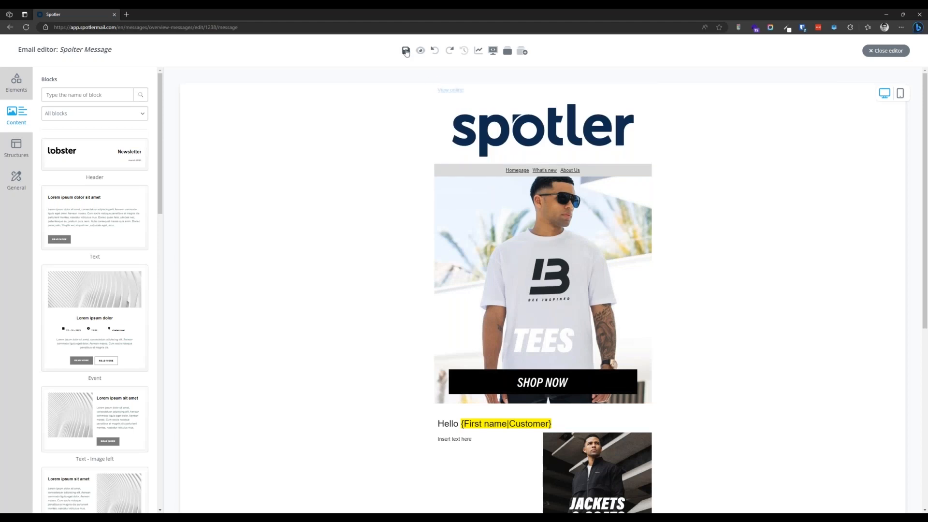
pyautogui.click(870, 49)
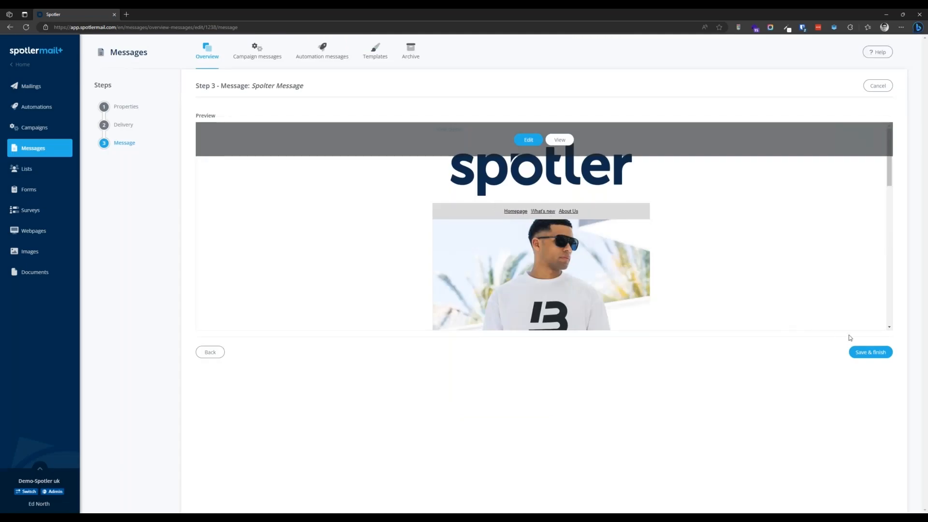
pyautogui.click(871, 354)
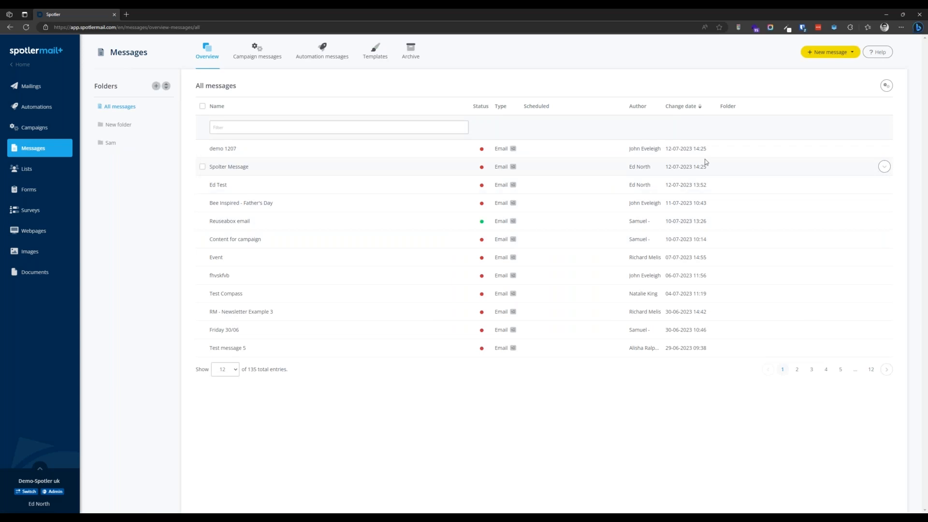
pyautogui.click(883, 167)
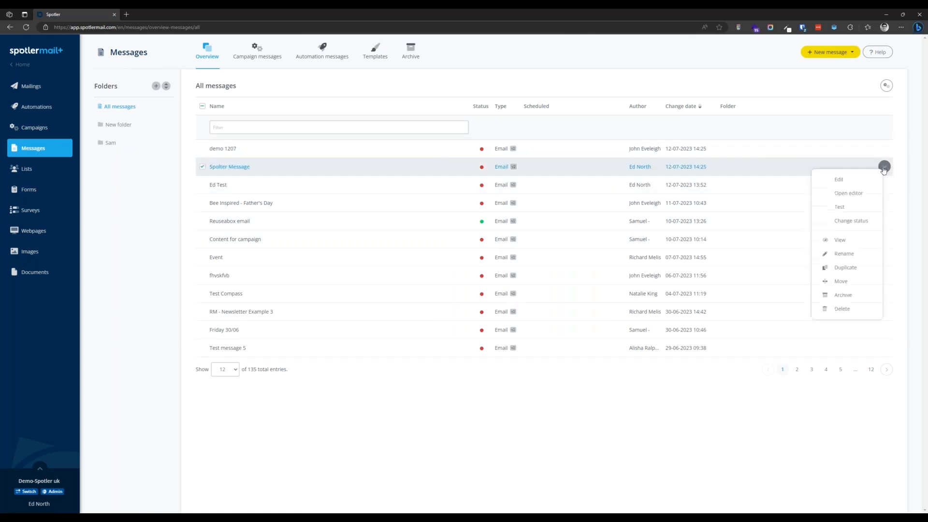
pyautogui.click(848, 185)
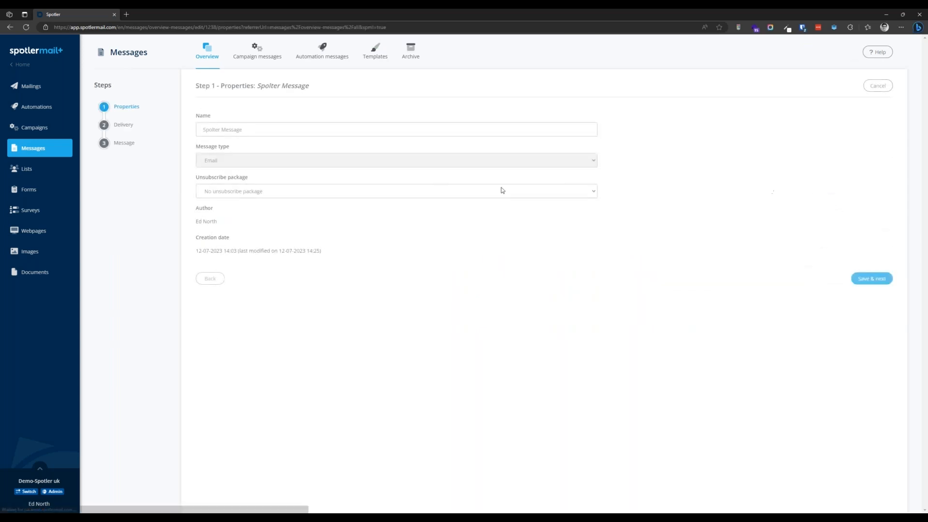
pyautogui.click(61, 154)
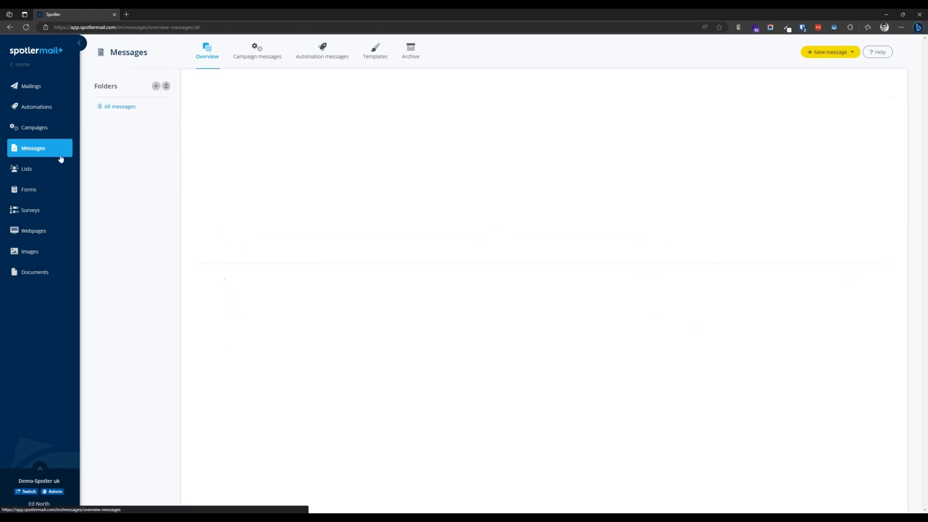
# Step: Examine the test-send options for Spolter Message, including the single recipient fields and the A/B variants, and dismiss them without sending
pyautogui.click(884, 167)
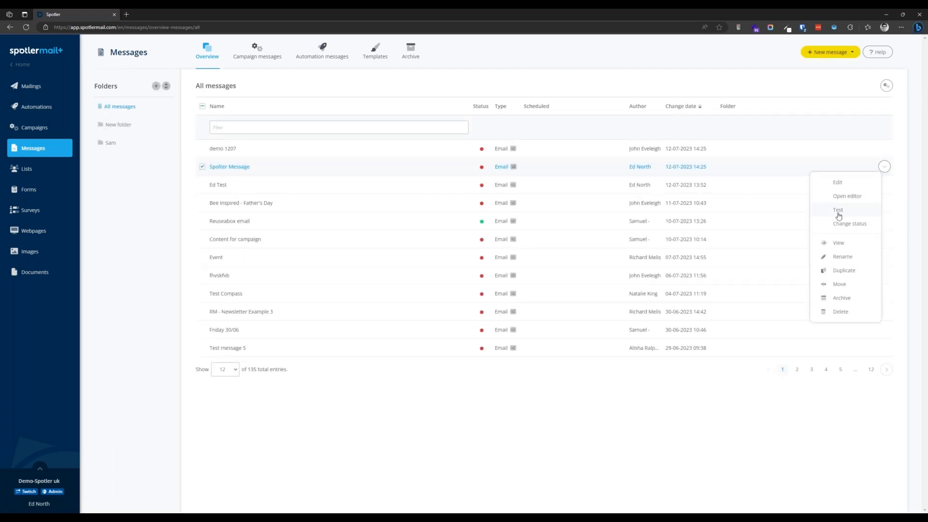
pyautogui.click(843, 215)
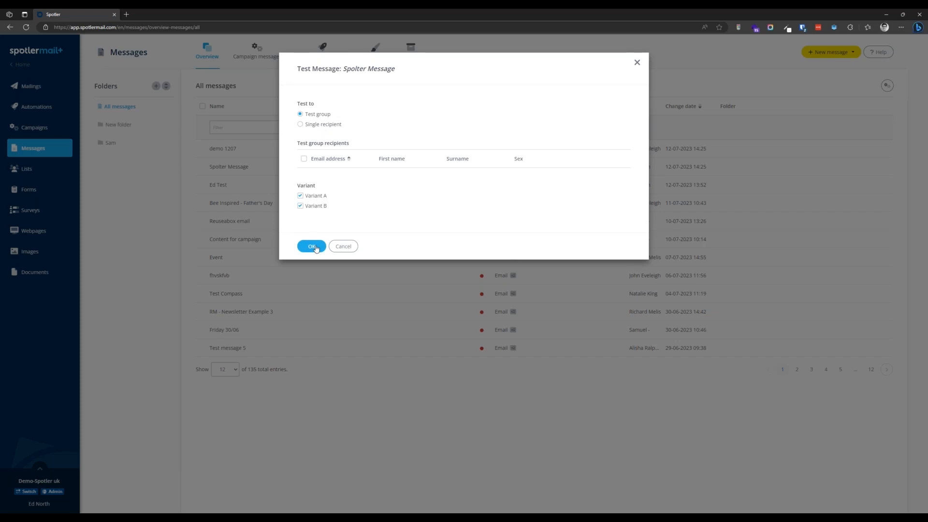
pyautogui.click(332, 125)
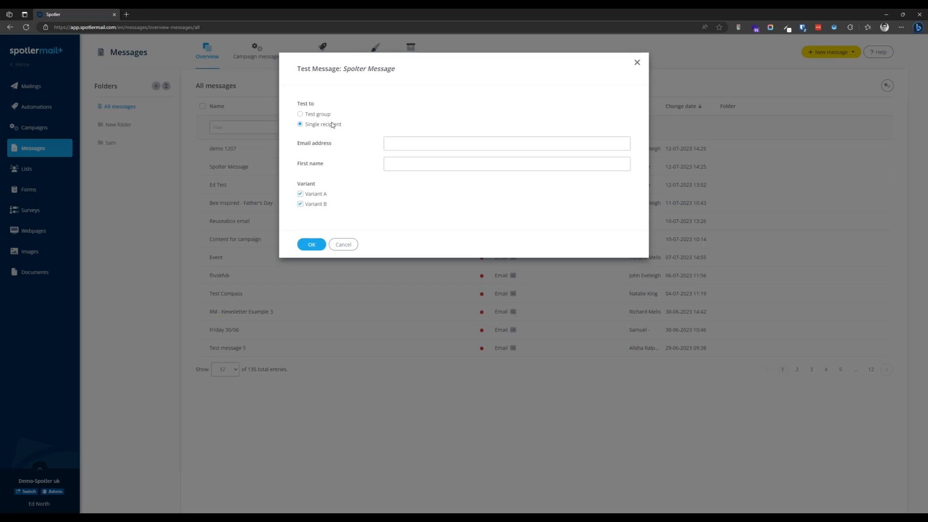
pyautogui.click(445, 141)
pyautogui.click(395, 164)
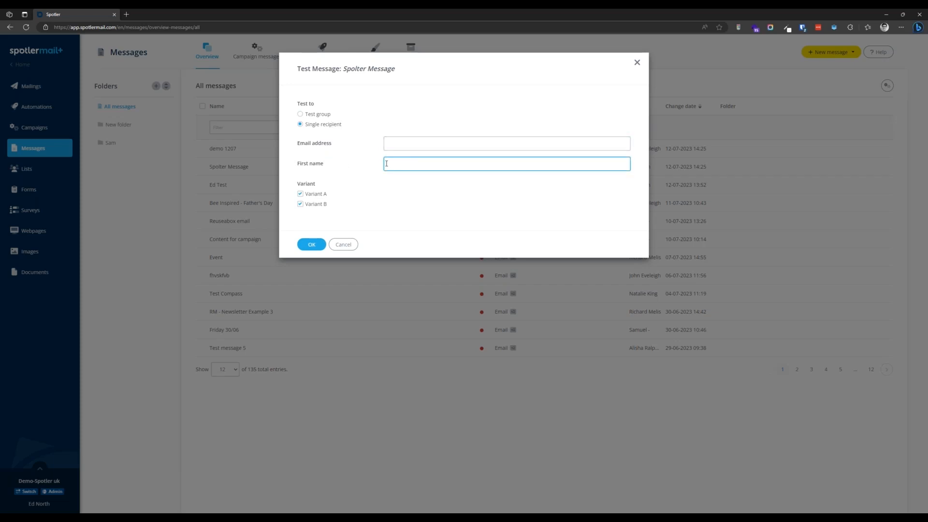
pyautogui.click(395, 145)
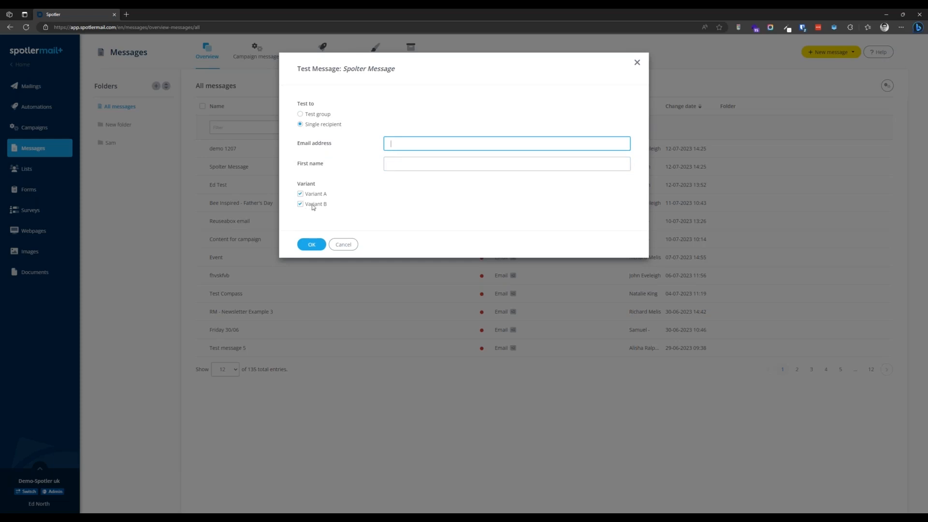
pyautogui.click(343, 245)
# Step: Change the status of Spolter Message to Test
pyautogui.click(884, 168)
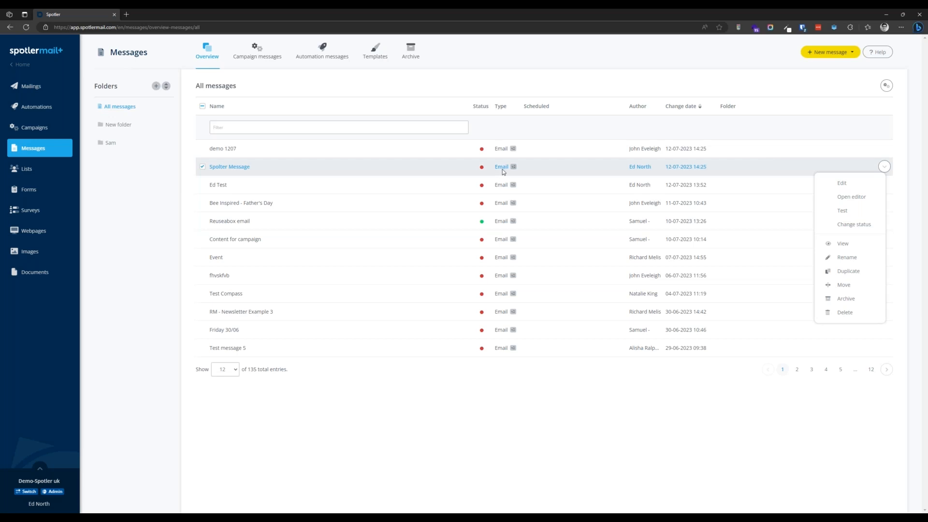
pyautogui.click(847, 228)
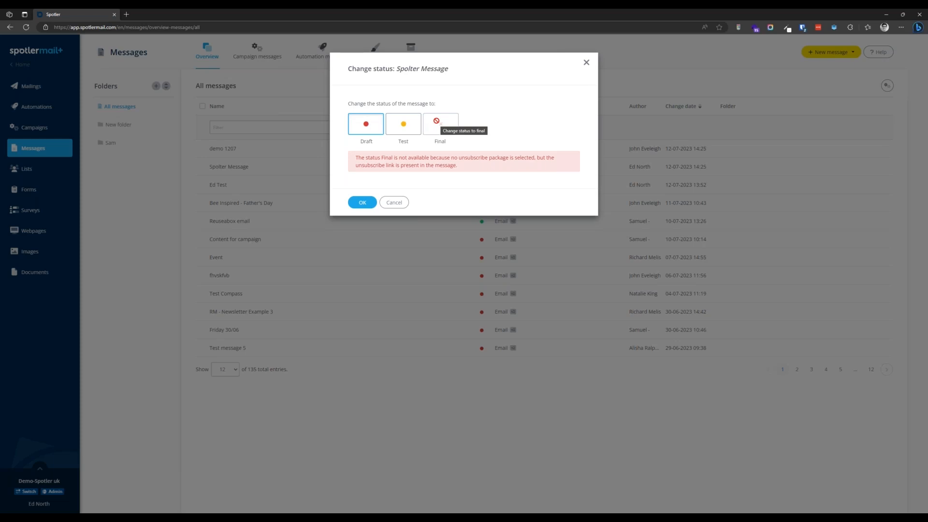
pyautogui.click(400, 125)
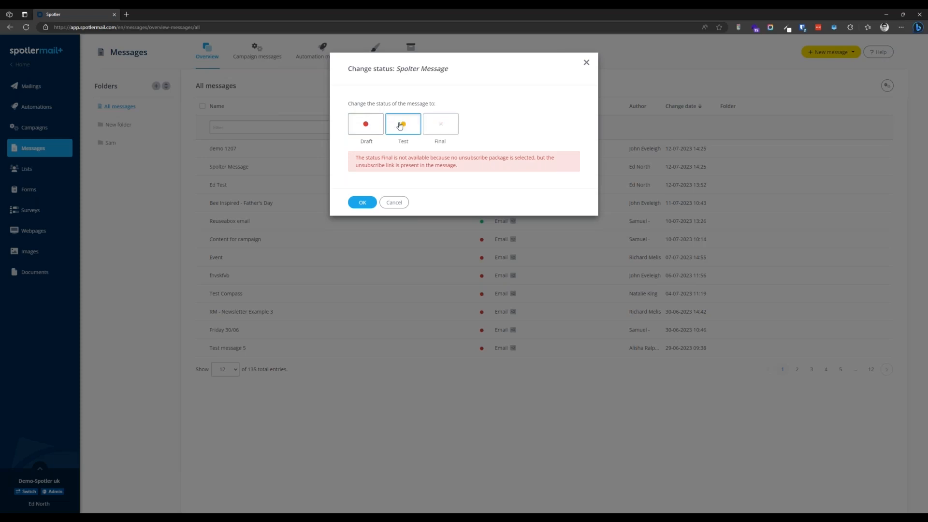
pyautogui.click(364, 202)
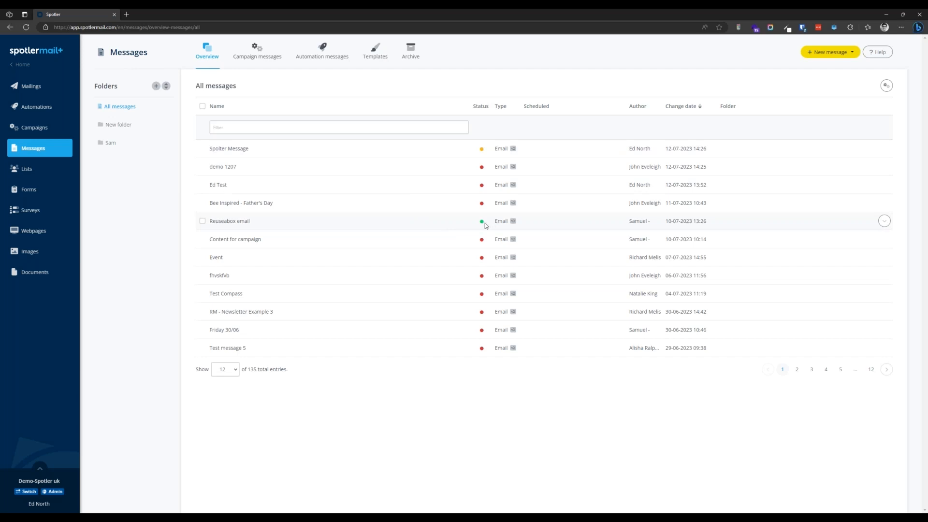
pyautogui.moveTo(482, 225)
# Step: Preview Spolter Message in the mobile, tablet and desktop views
pyautogui.click(883, 149)
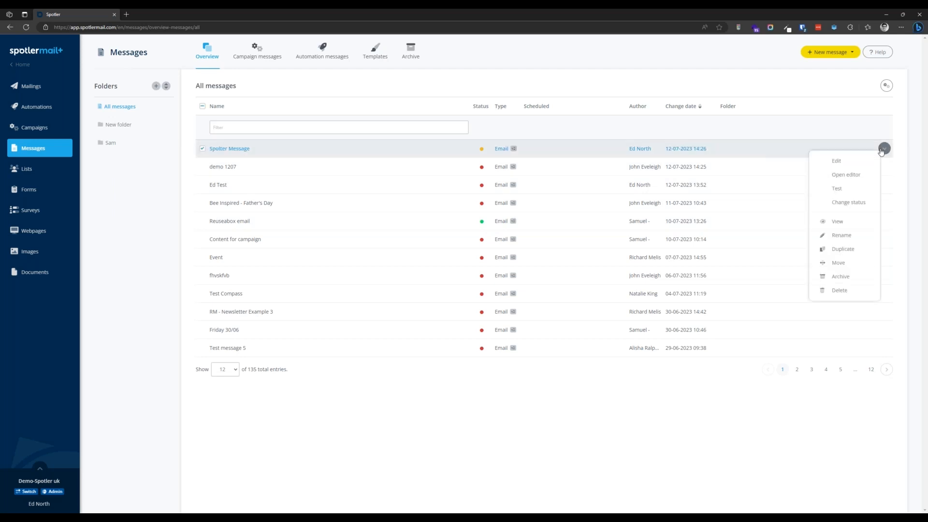
pyautogui.click(838, 223)
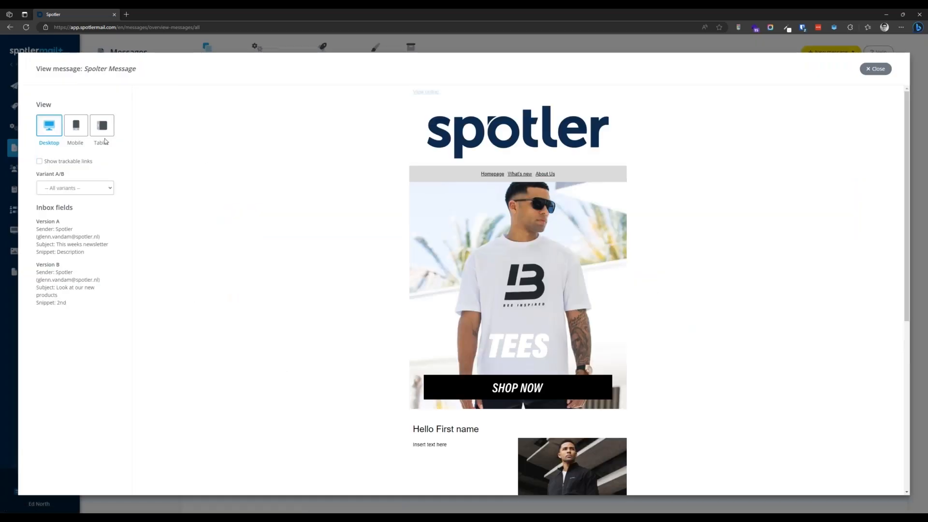
pyautogui.click(74, 133)
pyautogui.click(102, 126)
pyautogui.click(48, 126)
# Step: Compare the previews of Variant A and Variant B of the message and close the preview
pyautogui.click(75, 189)
pyautogui.click(58, 207)
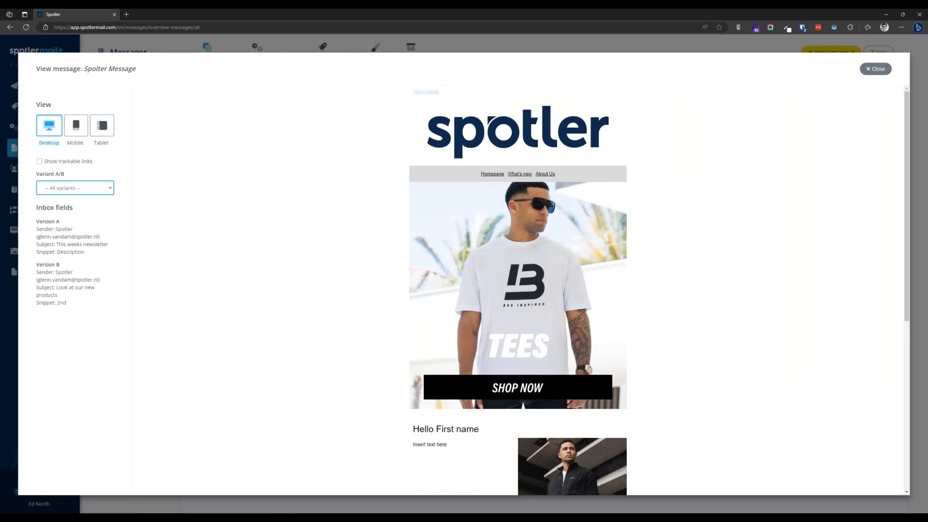
pyautogui.click(78, 187)
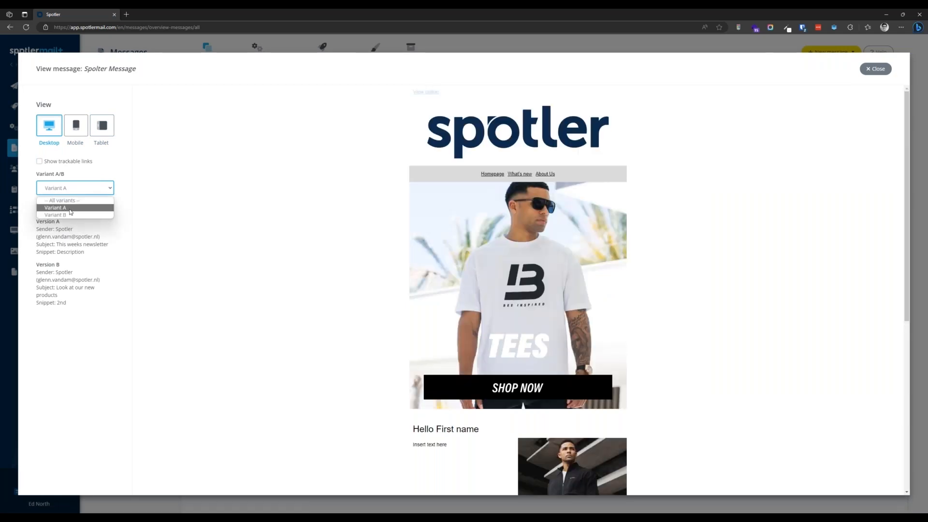
pyautogui.click(70, 215)
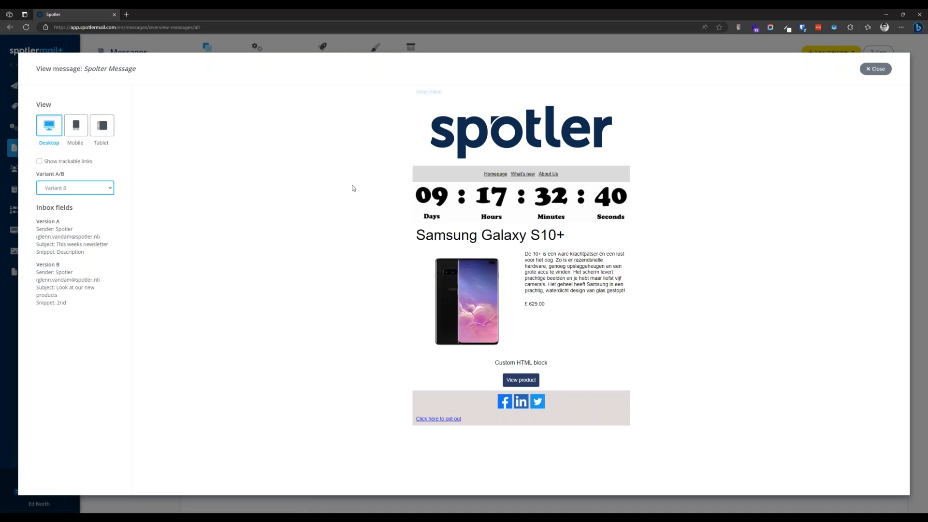
pyautogui.click(98, 188)
pyautogui.click(81, 207)
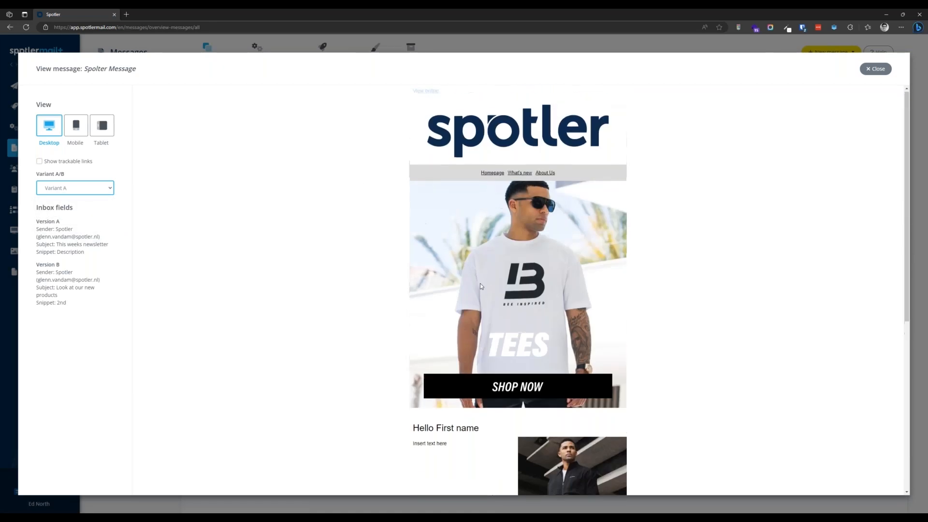
pyautogui.click(875, 68)
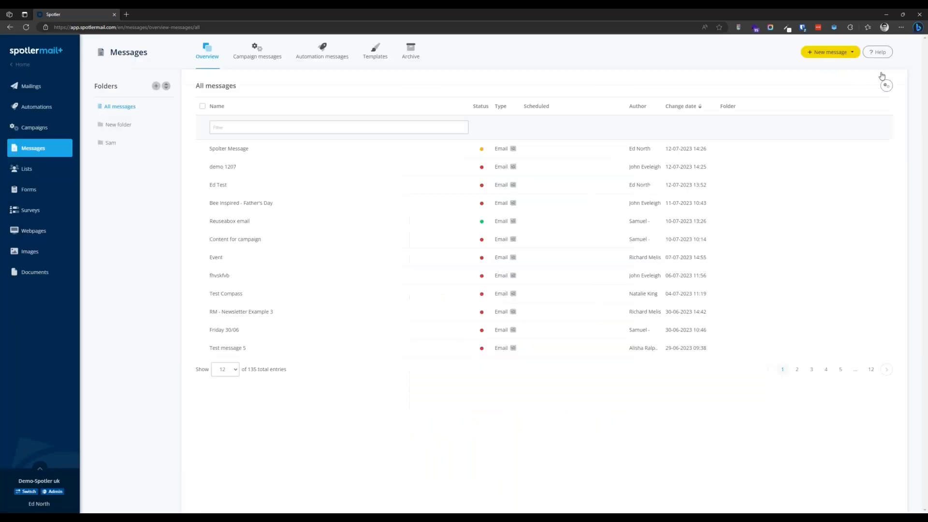
pyautogui.click(884, 150)
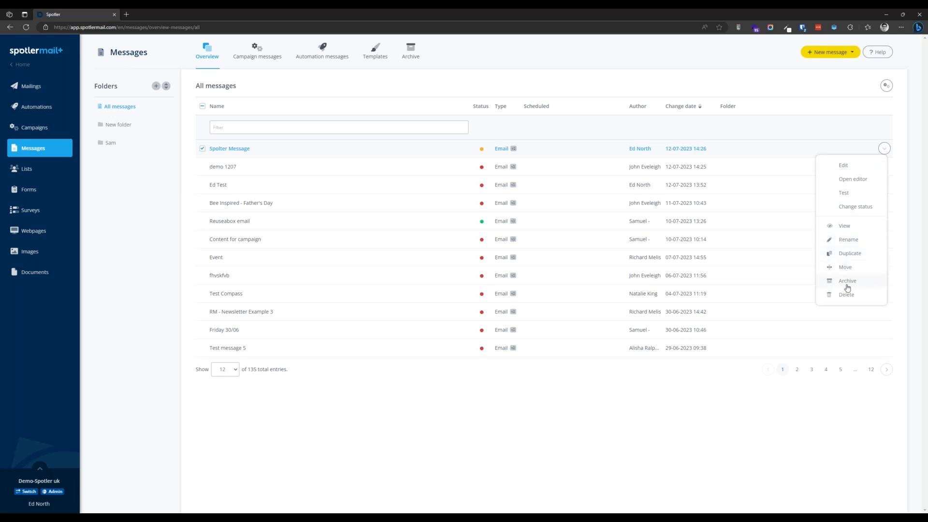
pyautogui.click(577, 130)
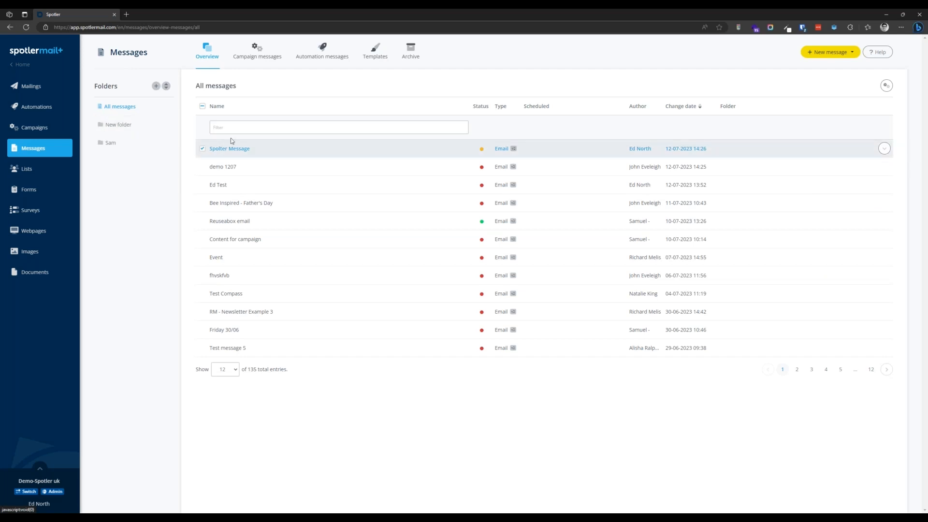
# Step: Create a new email mailing named "Spotler Test" using the Reuseabox email message, and proceed to the target group
pyautogui.click(24, 88)
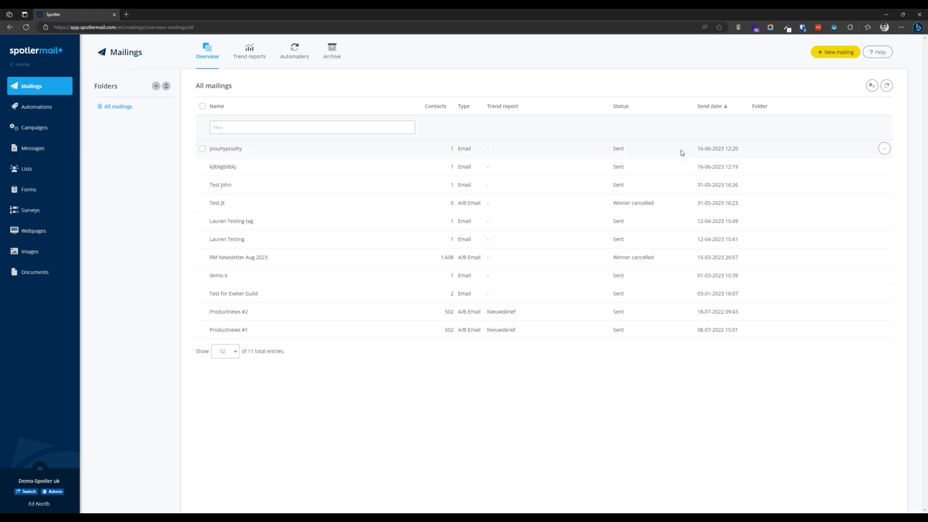
pyautogui.click(835, 52)
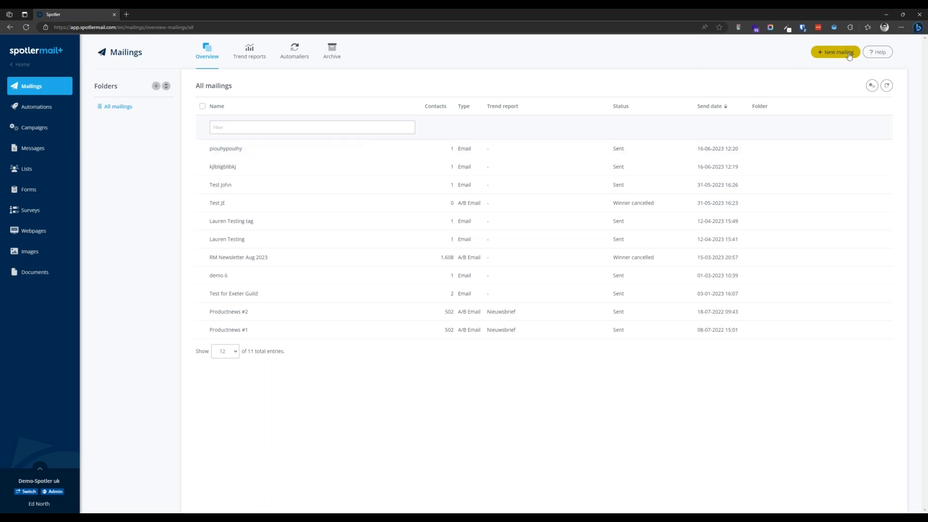
pyautogui.click(330, 128)
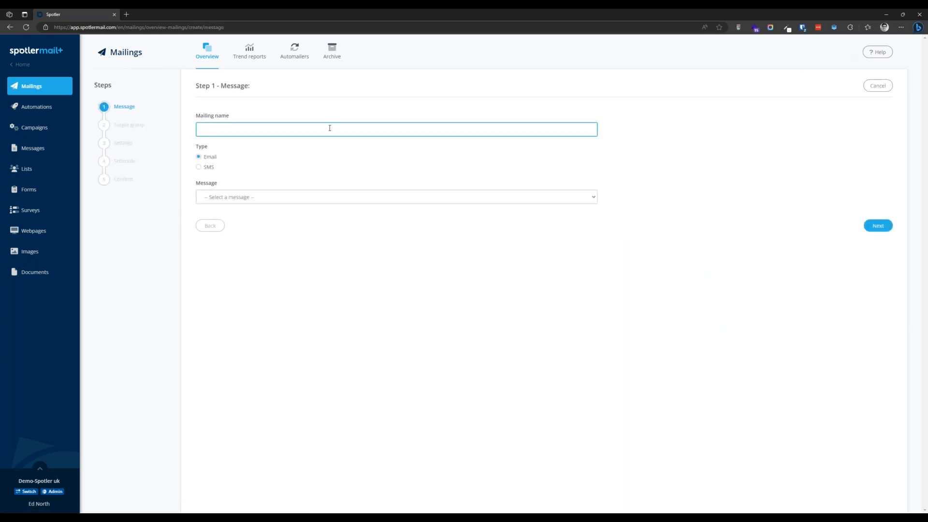
pyautogui.write('Spotler Test')
pyautogui.click(236, 198)
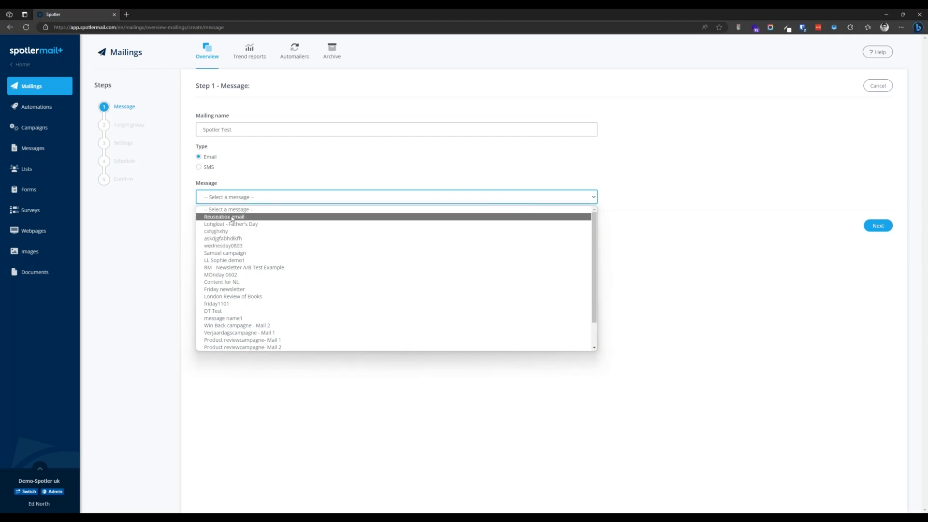
pyautogui.click(232, 218)
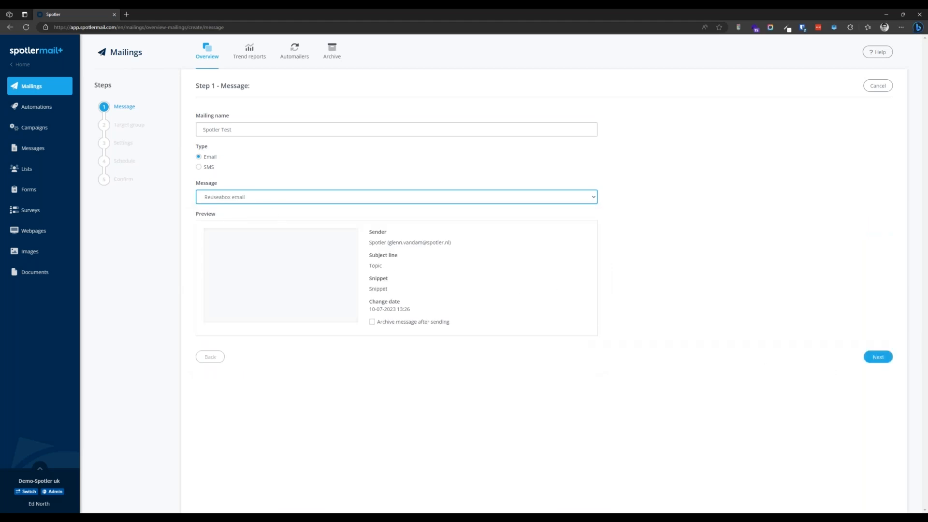
pyautogui.click(878, 357)
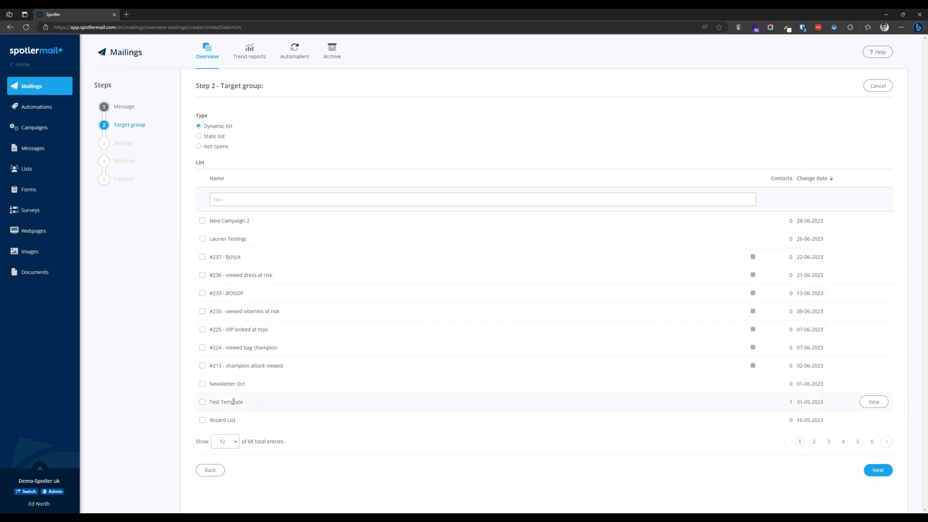
# Step: Set the mailing's target group to the static list "Non click email - Productnews #2" and proceed to the settings
pyautogui.click(203, 403)
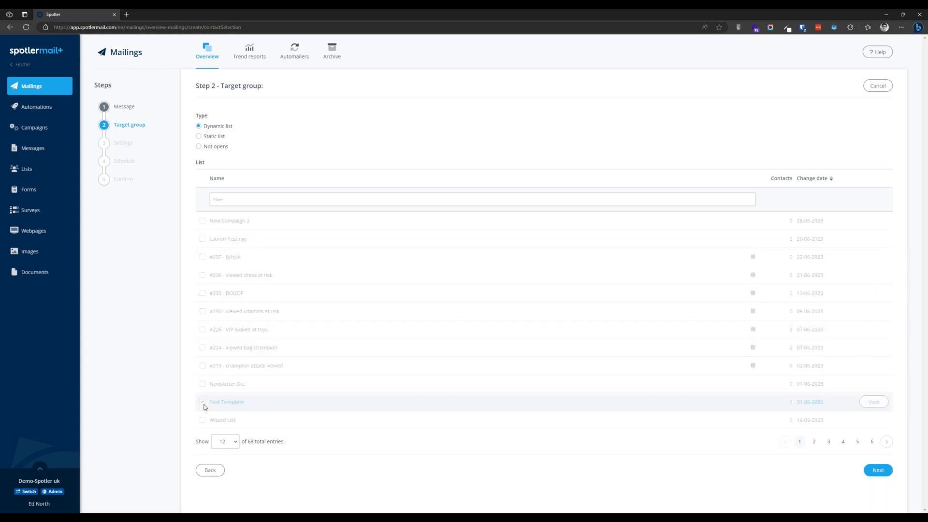
pyautogui.click(214, 138)
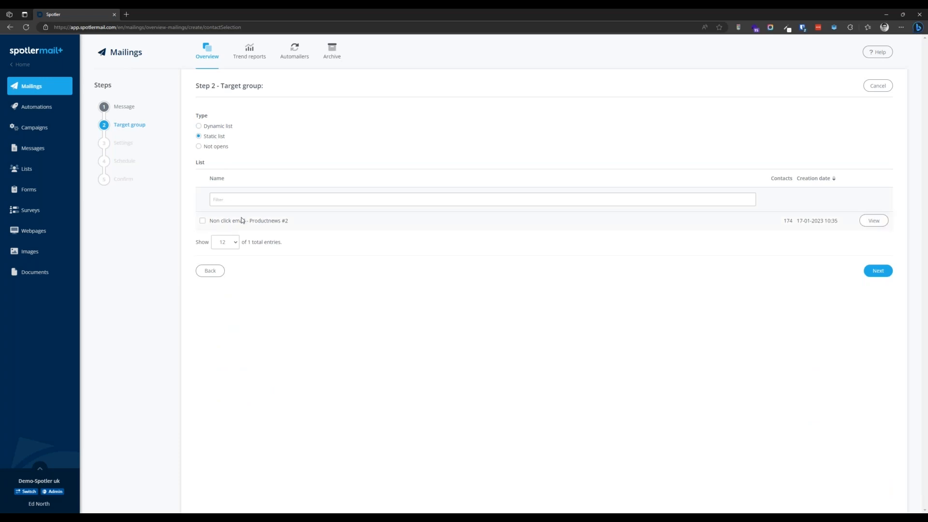
pyautogui.click(203, 221)
pyautogui.click(880, 274)
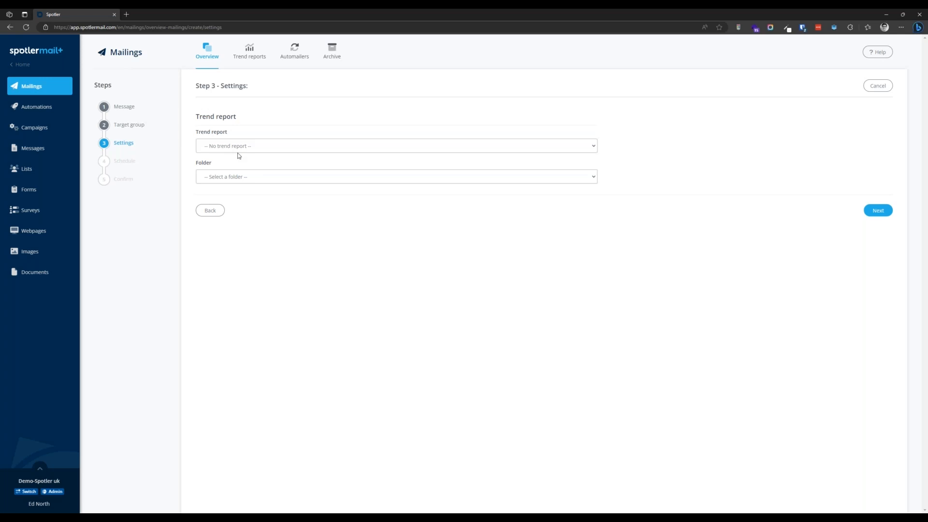
pyautogui.click(238, 147)
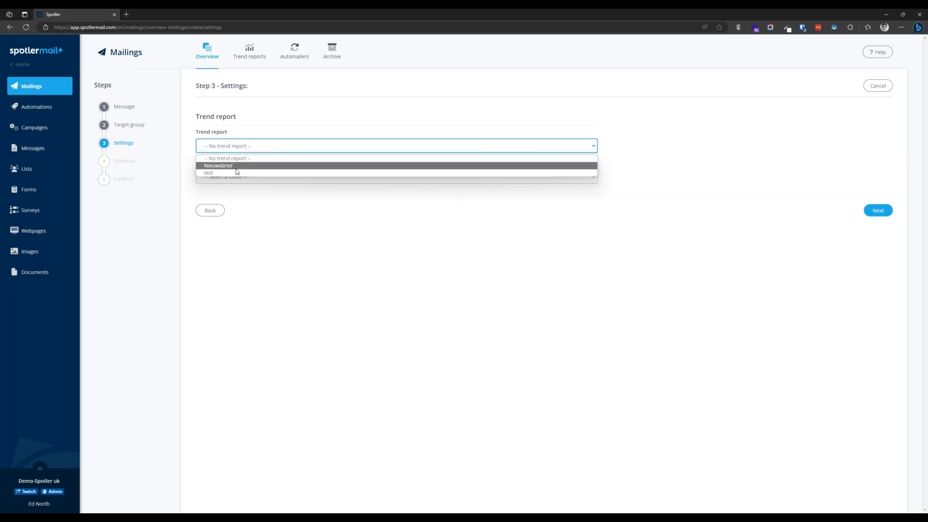
pyautogui.click(227, 172)
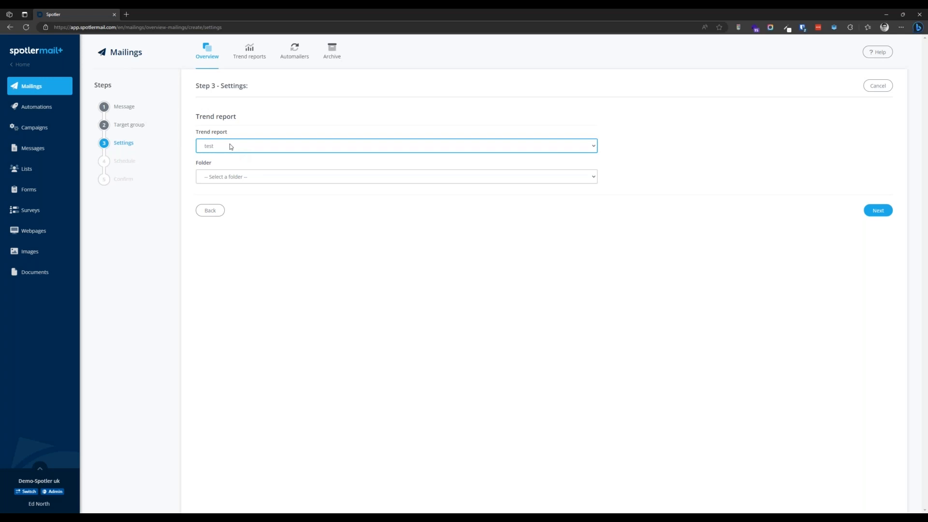
pyautogui.click(232, 177)
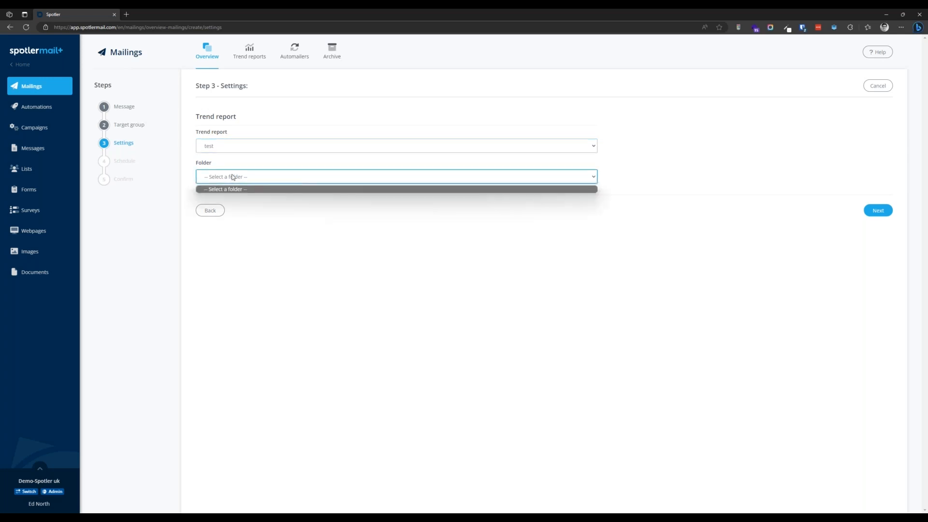
pyautogui.click(232, 177)
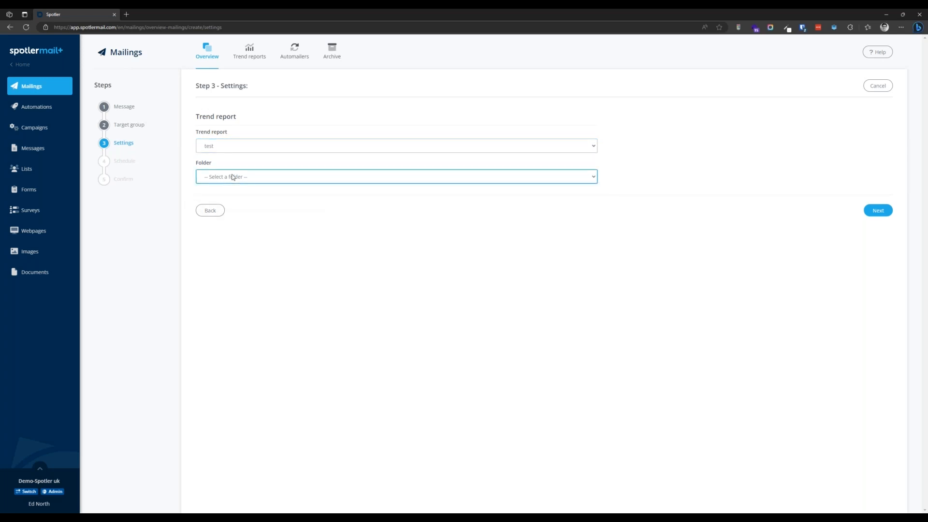
pyautogui.click(208, 150)
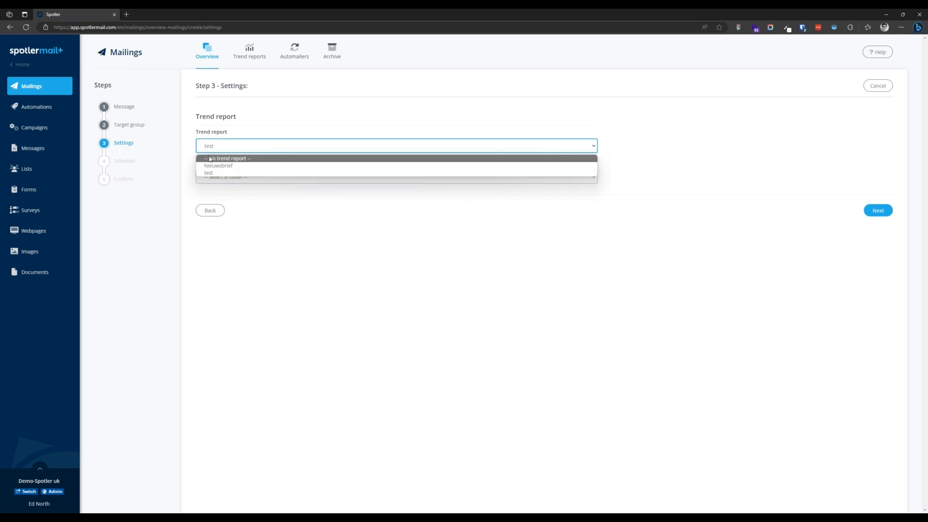
pyautogui.click(210, 158)
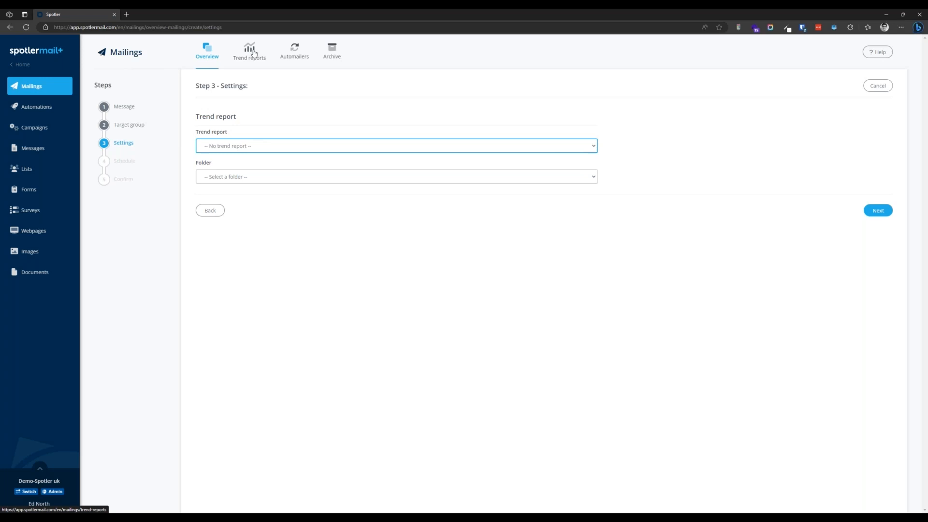
pyautogui.click(251, 146)
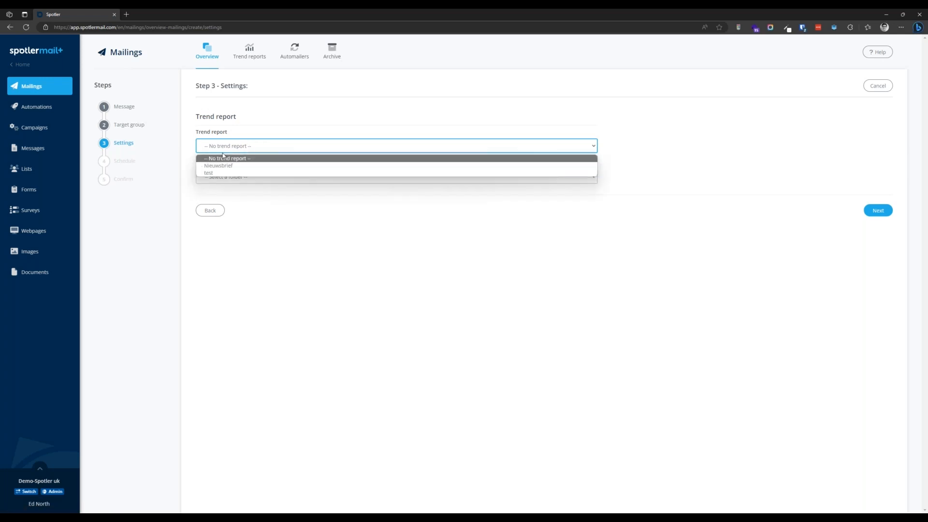
pyautogui.click(231, 158)
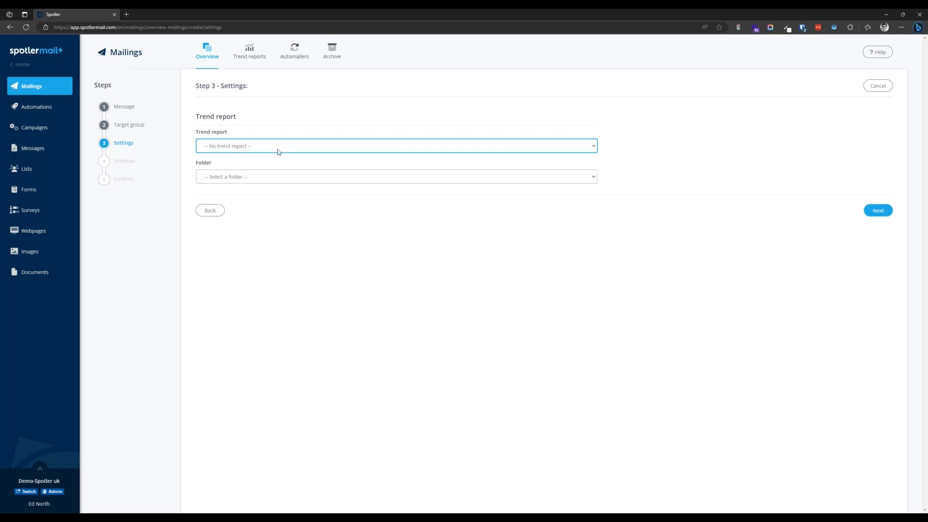
# Step: Without a trend report, schedule the mailing for 26-07-2023 at 14:30, confirm sending and save it
pyautogui.click(878, 210)
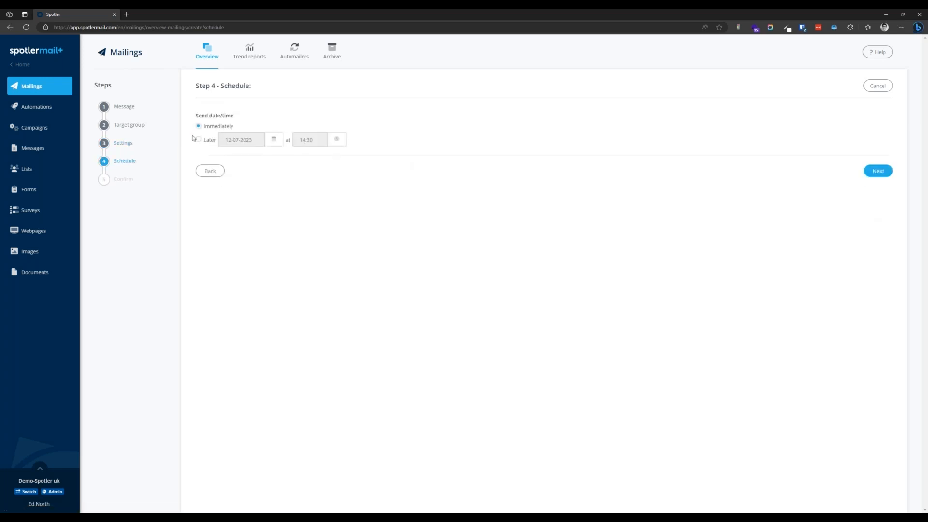
pyautogui.click(198, 140)
pyautogui.click(273, 139)
pyautogui.click(260, 241)
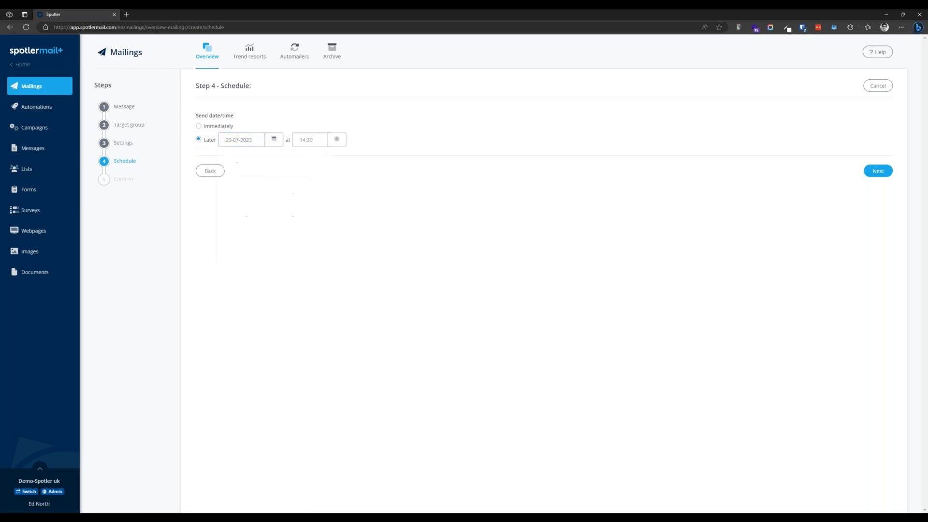
pyautogui.click(878, 172)
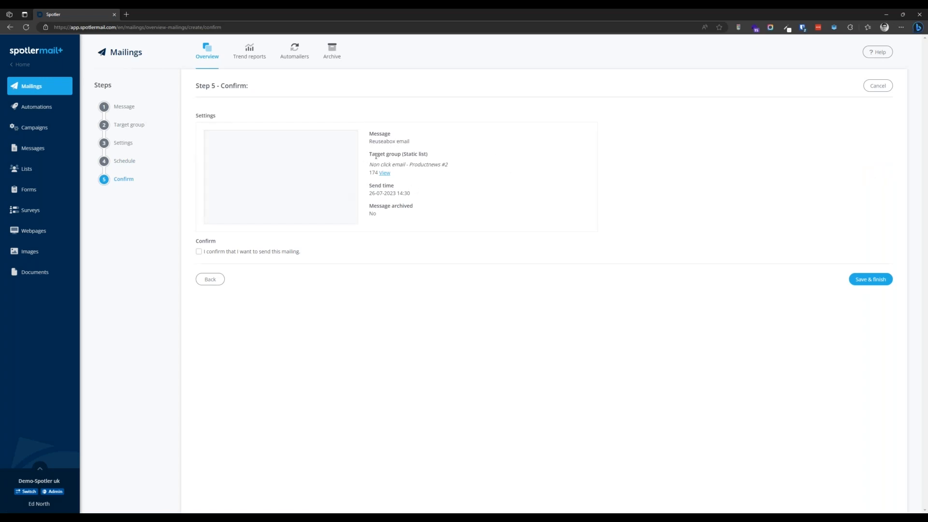
pyautogui.click(236, 251)
pyautogui.click(865, 279)
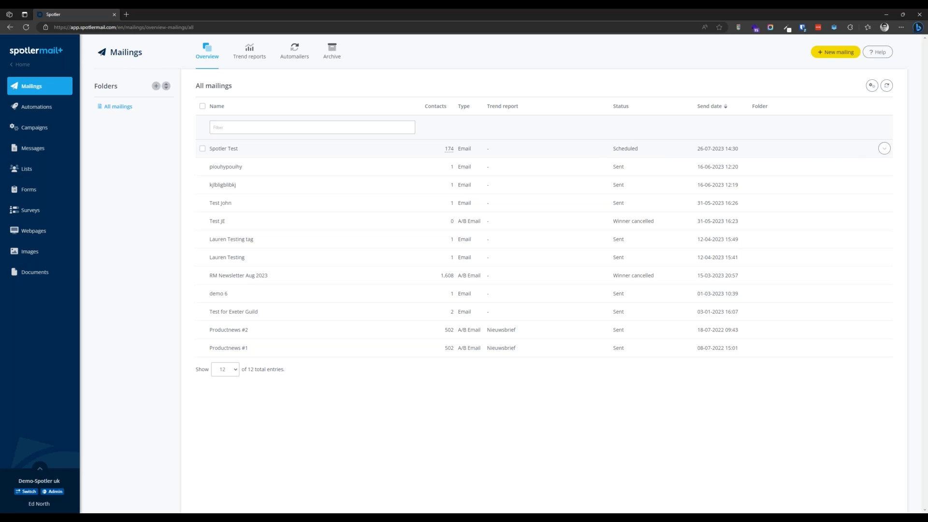
# Step: Create a B2C trend report named "Weekly Sends" with Marketing (commercial) content, without a destination folder or automatic email report
pyautogui.click(885, 149)
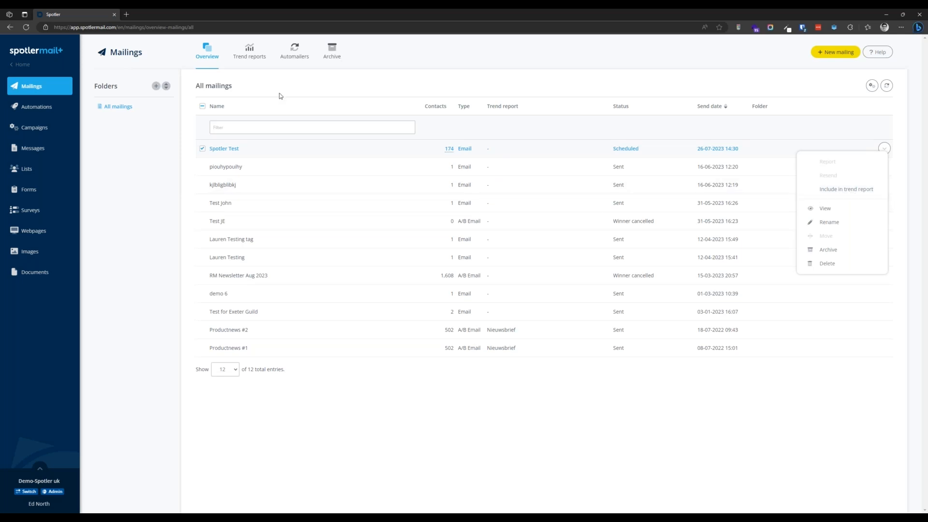
pyautogui.click(249, 57)
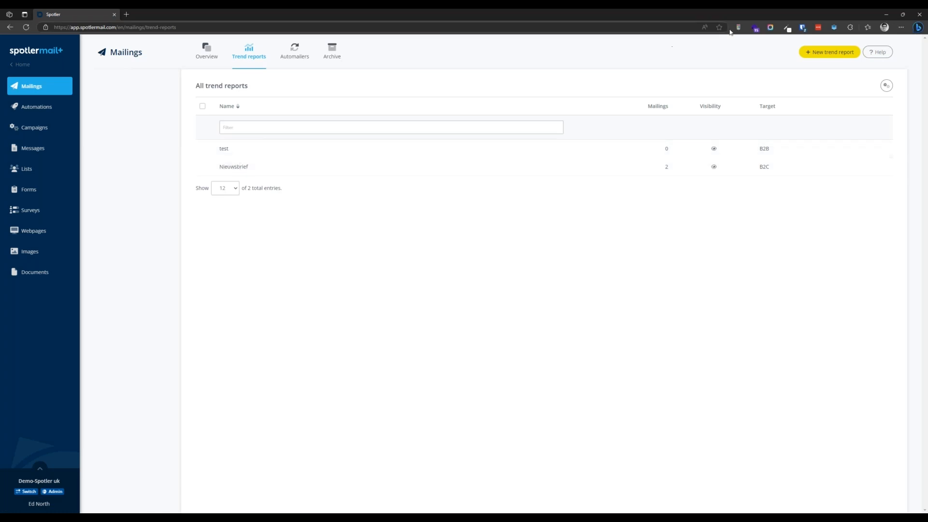
pyautogui.click(829, 52)
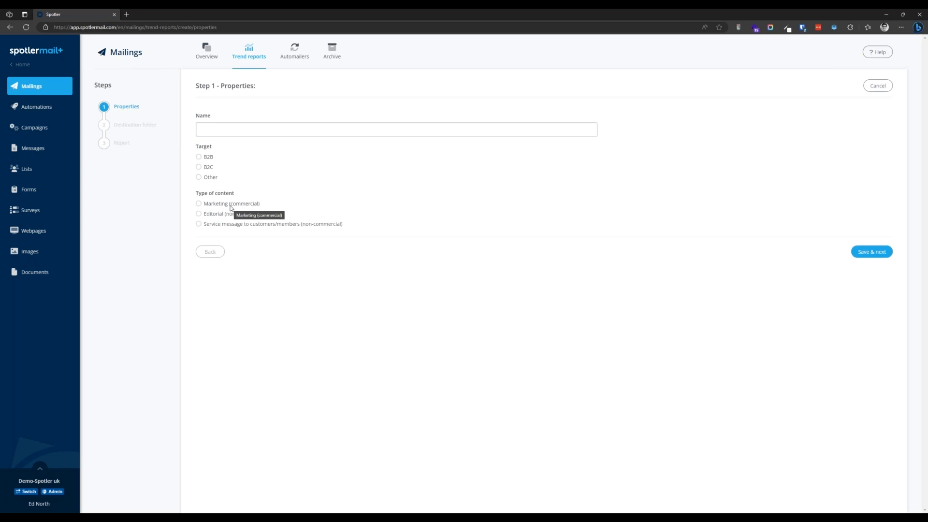
pyautogui.click(216, 132)
pyautogui.write('We')
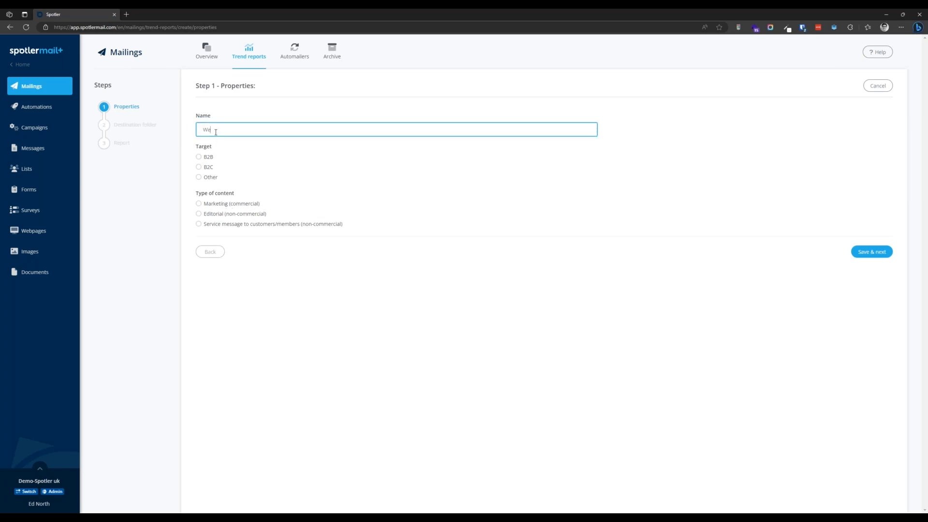
pyautogui.write('ekly Sends')
pyautogui.click(214, 168)
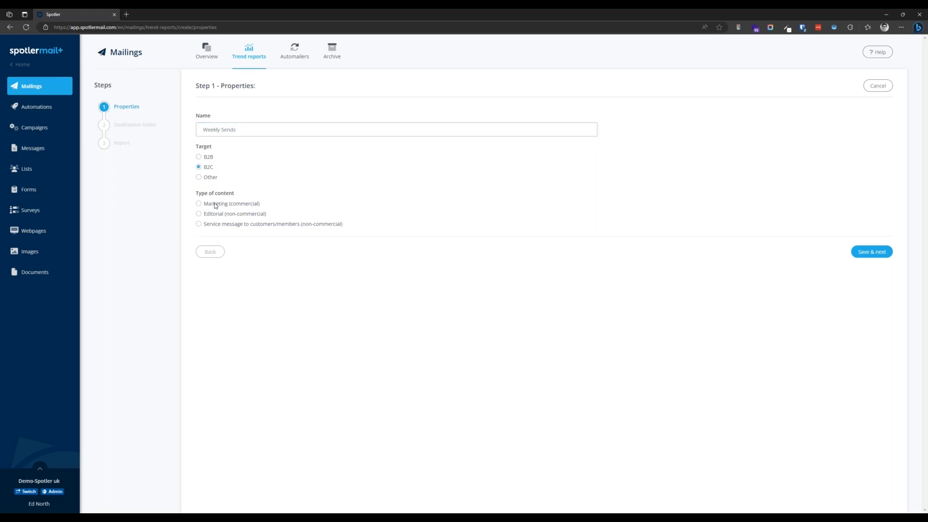
pyautogui.click(216, 205)
pyautogui.click(880, 254)
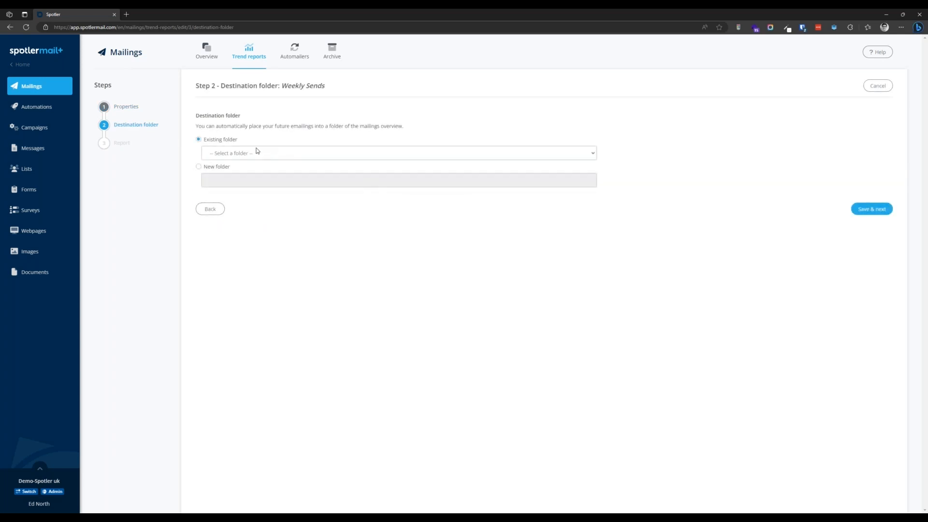
pyautogui.click(880, 209)
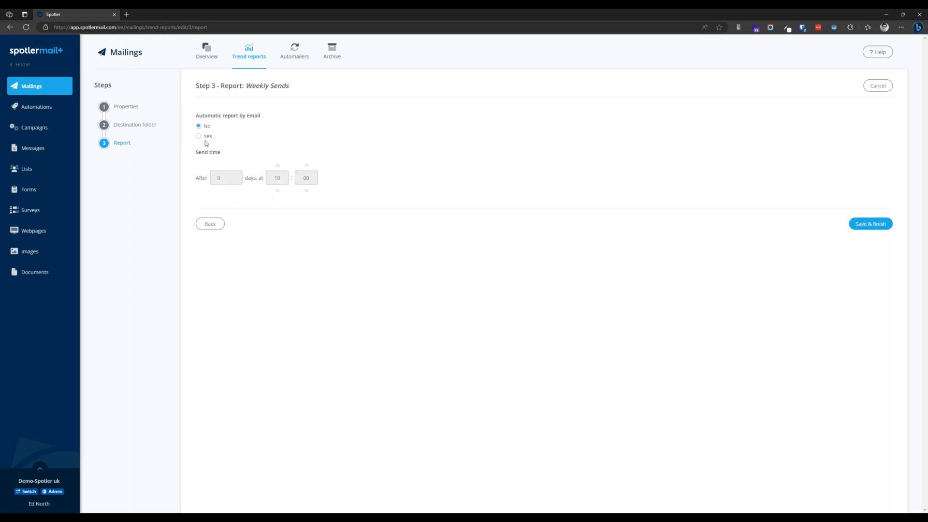
pyautogui.click(870, 224)
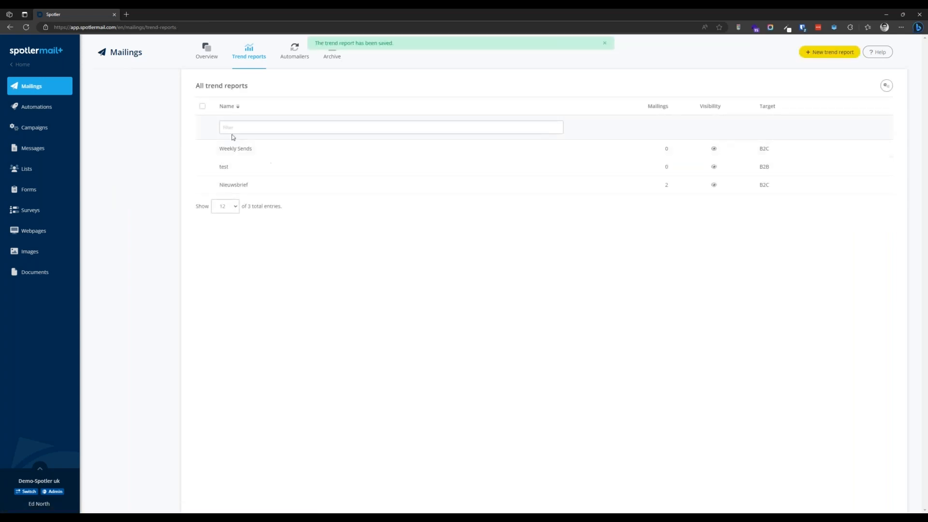
# Step: Open the Nieuwsbrief trend report and examine its Impact results, zooming into part of the Sent emails chart and checking the sent email details
pyautogui.doubleClick(233, 185)
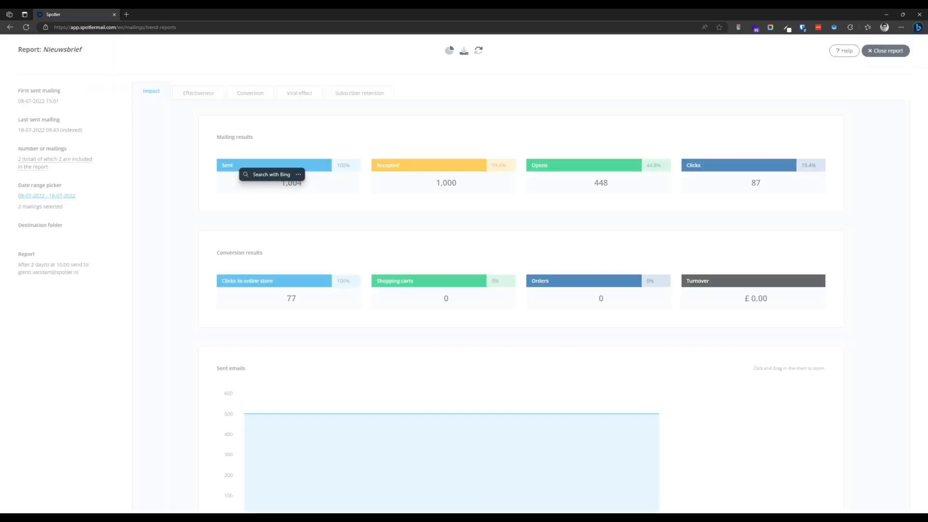
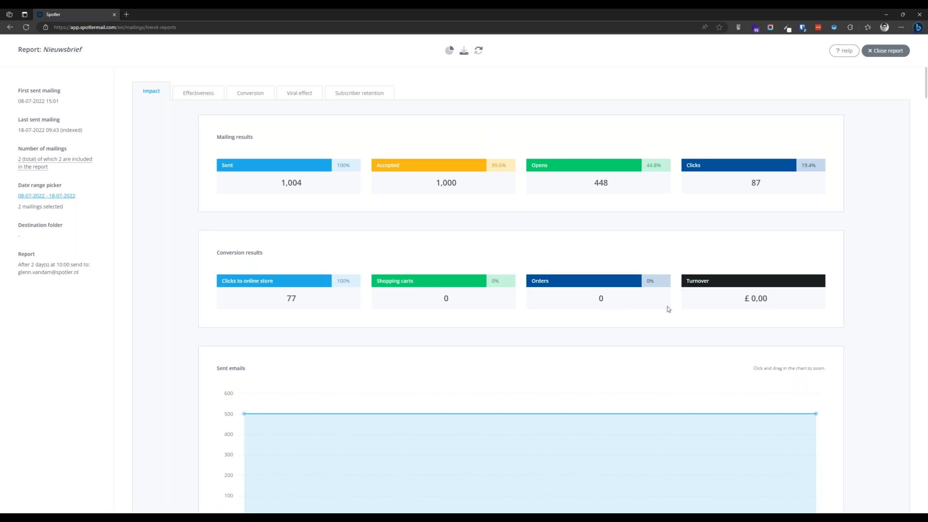
pyautogui.scroll(-2, 473, 377)
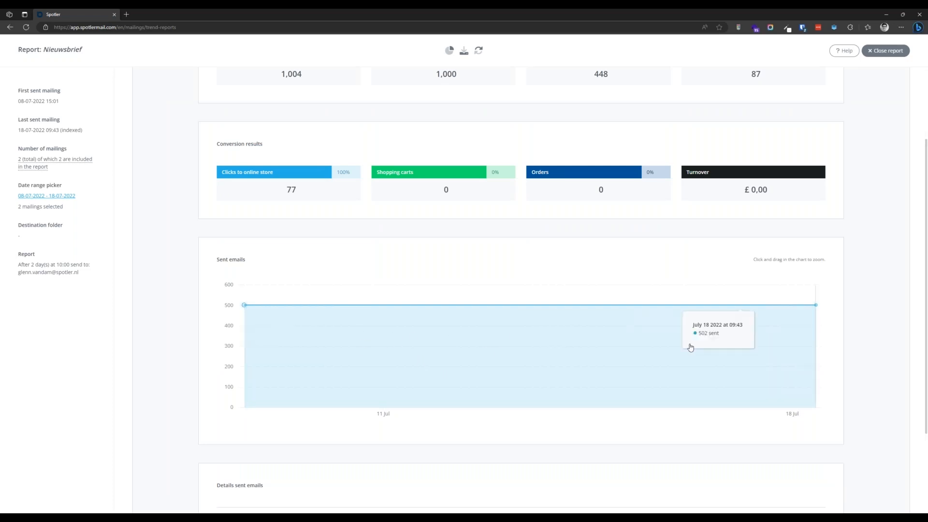
pyautogui.moveTo(378, 345); pyautogui.dragTo(520, 352)
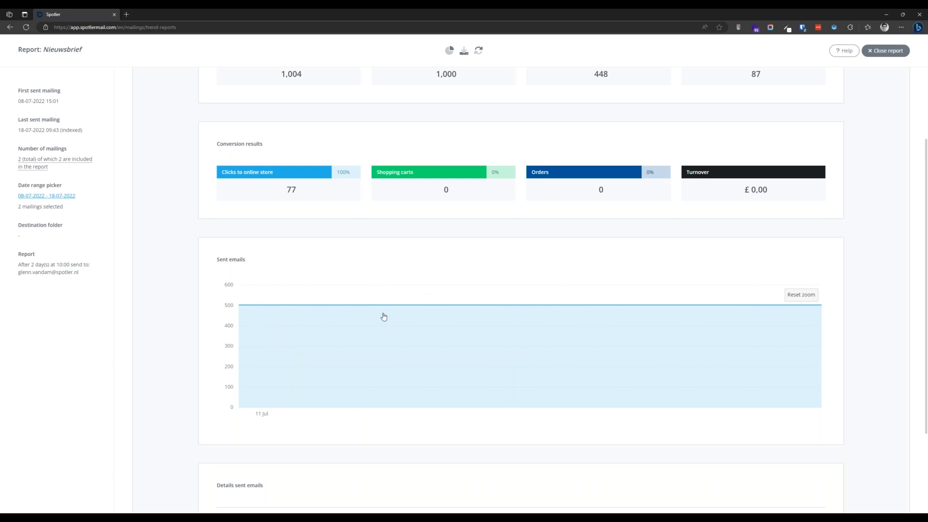
pyautogui.scroll(-2, 370, 309)
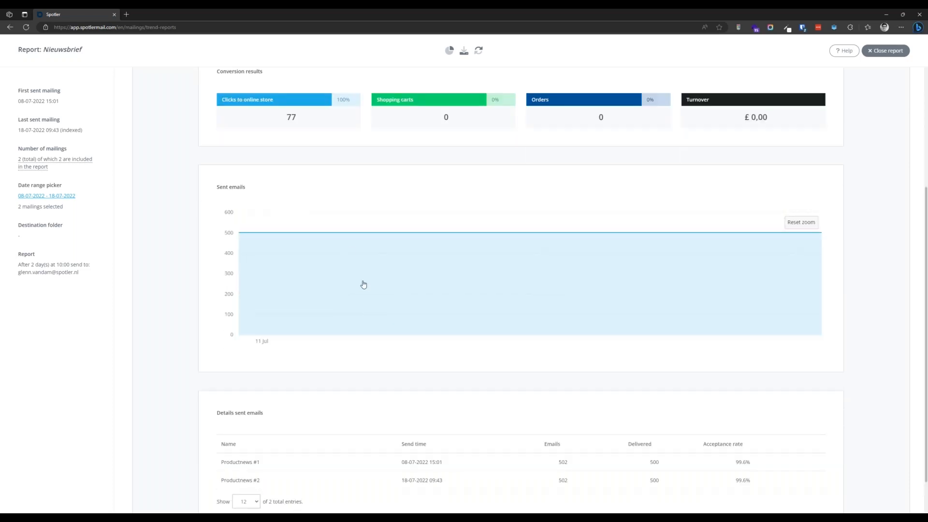
pyautogui.scroll(-1, 358, 281)
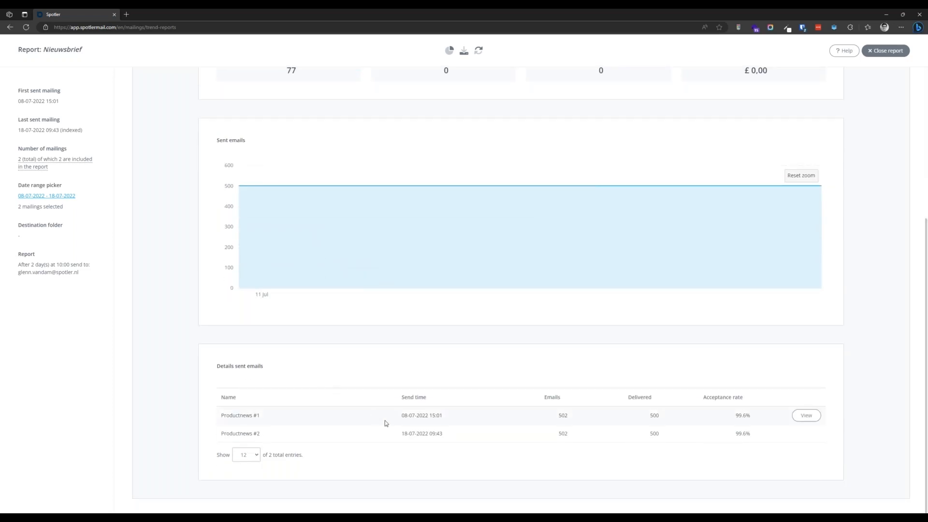
pyautogui.scroll(2, 385, 423)
pyautogui.scroll(4, 378, 306)
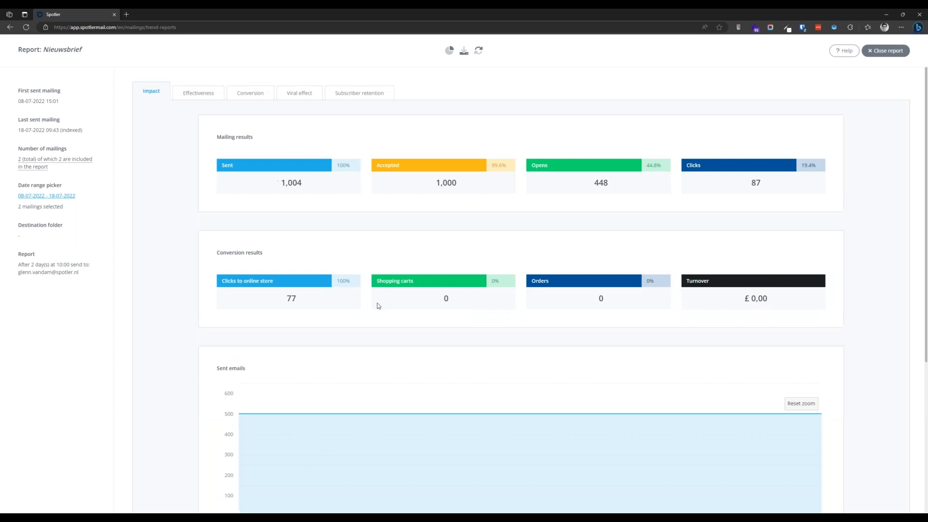
# Step: Examine the Nieuwsbrief report's Effectiveness mailing rates, zooming into part of the chart, and its Conversion turnover and online store rates
pyautogui.click(197, 99)
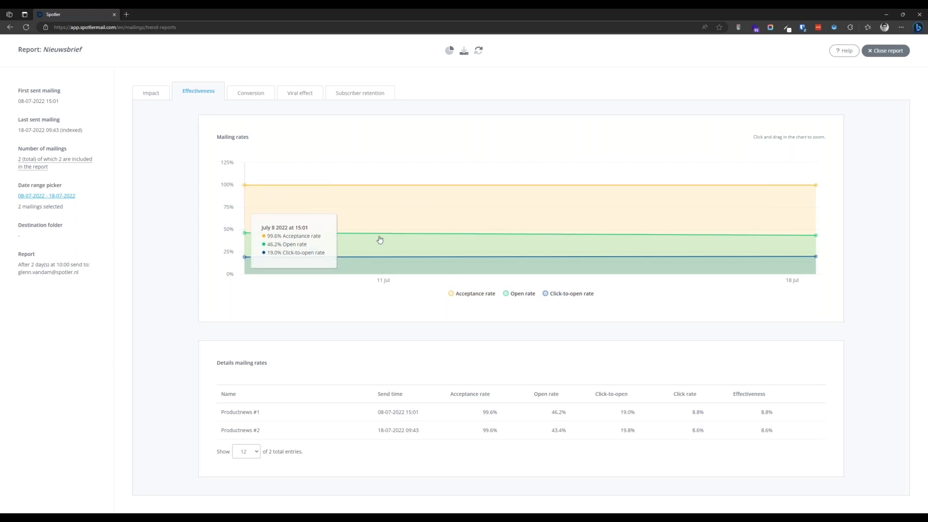
pyautogui.moveTo(293, 211); pyautogui.dragTo(414, 228)
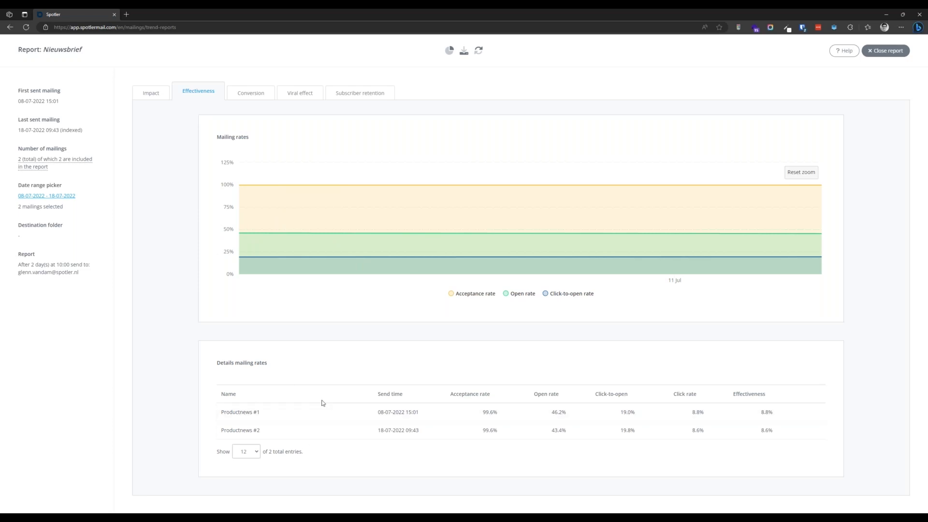
pyautogui.click(248, 93)
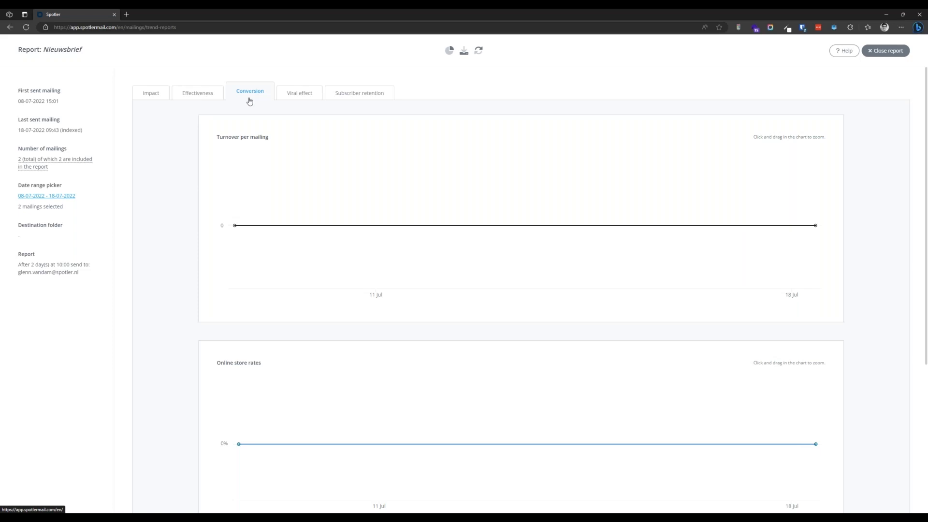
pyautogui.moveTo(331, 225)
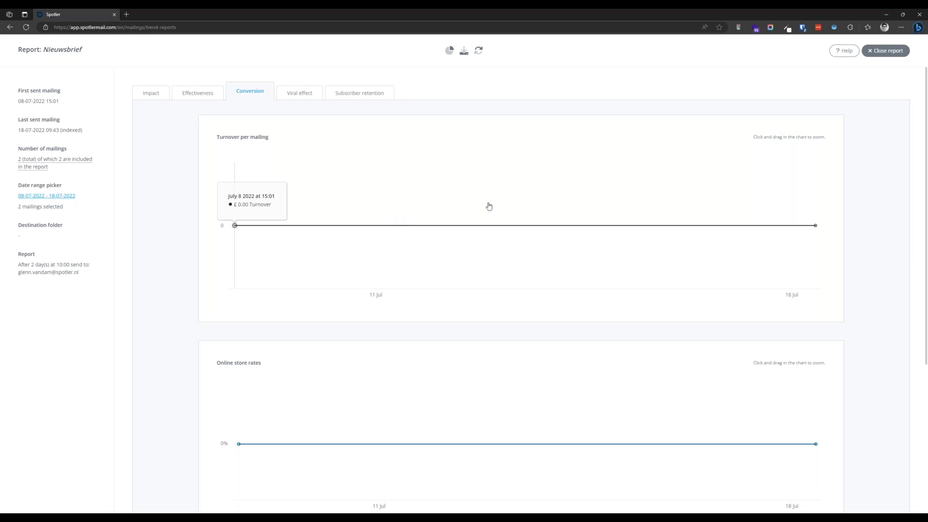
pyautogui.scroll(-5, 403, 242)
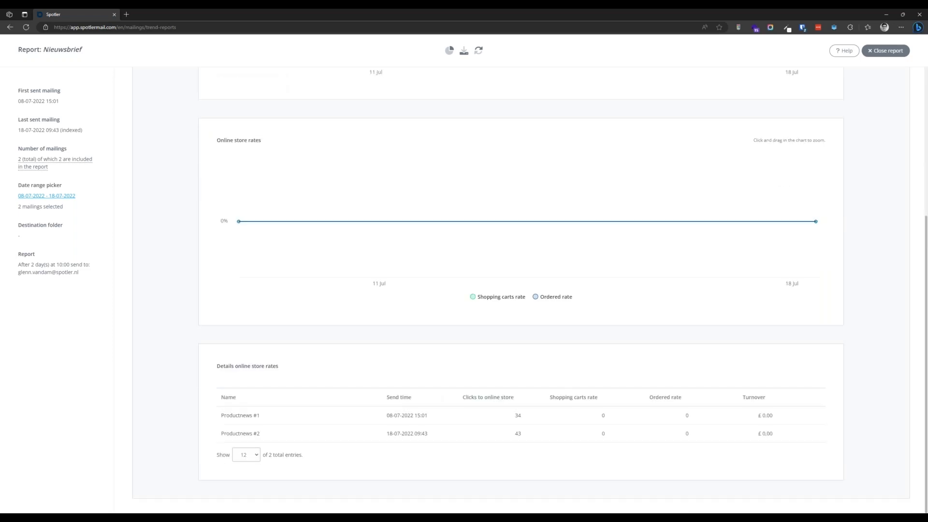
# Step: Examine the Nieuwsbrief report's Viral effect social share clicks and its Subscriber retention rate
pyautogui.scroll(5, 502, 245)
pyautogui.click(300, 91)
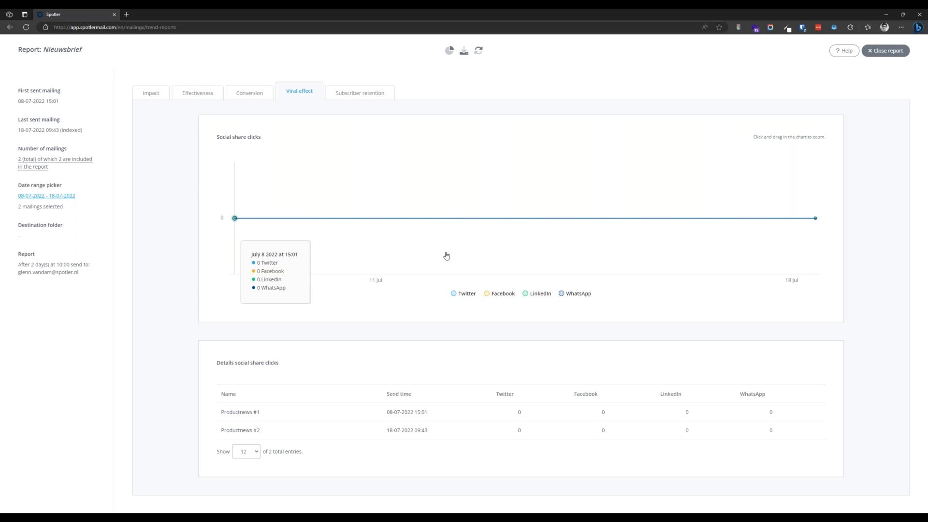
pyautogui.click(365, 100)
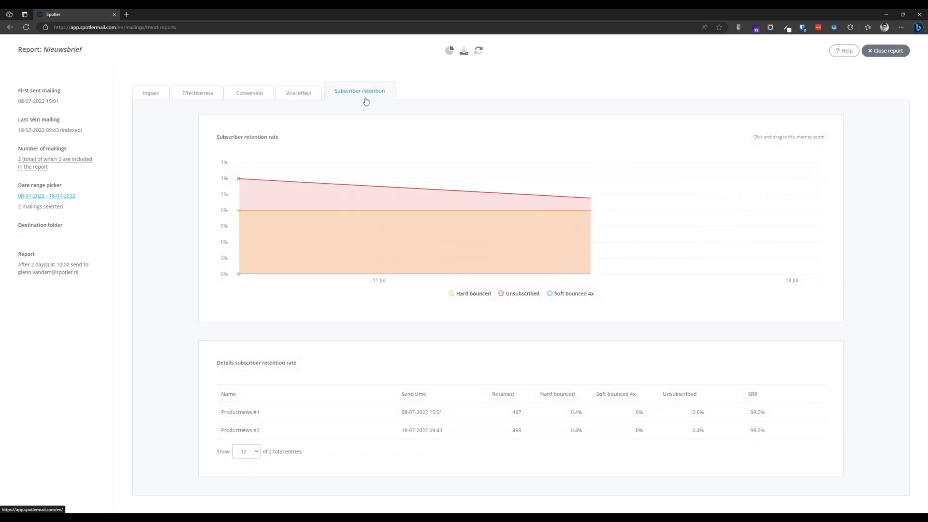
pyautogui.moveTo(410, 198)
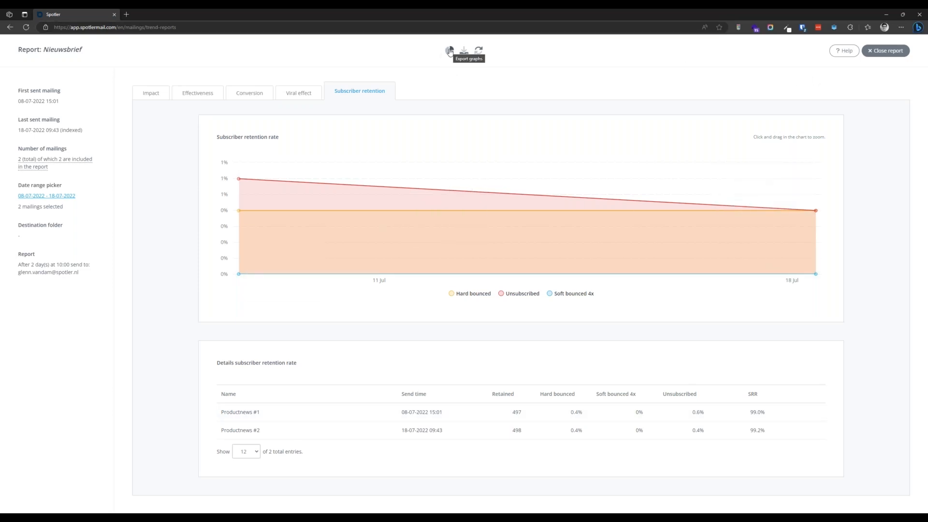
# Step: Refresh the Nieuwsbrief trend report and close it
pyautogui.click(479, 50)
pyautogui.click(479, 50)
pyautogui.click(885, 51)
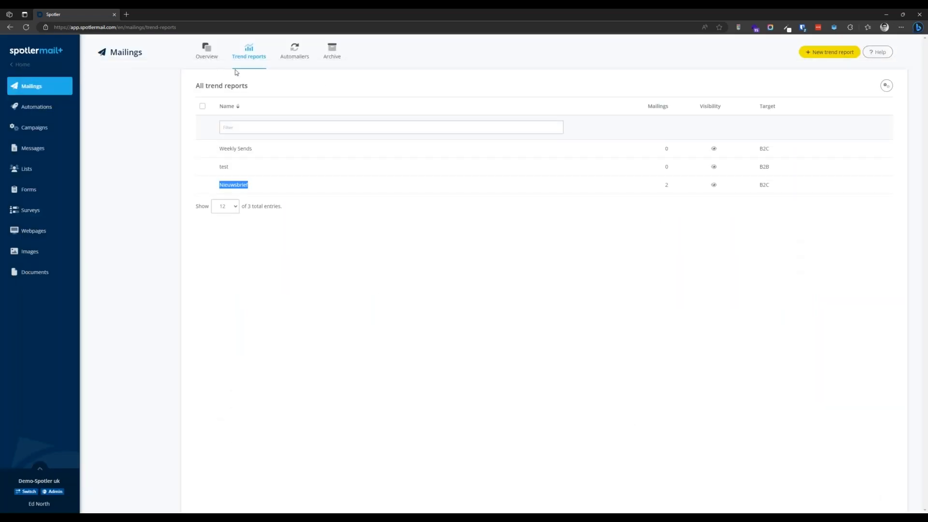
# Step: Open the report of the sent Productnews #2 mailing and examine its Impact results, from effectiveness and online store conversion to unsubscriptions and social shares
pyautogui.click(212, 57)
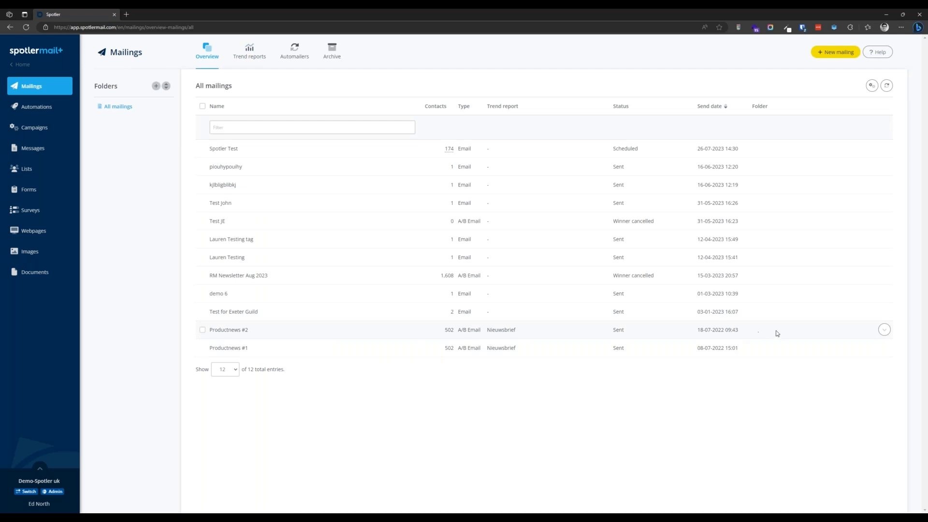
pyautogui.click(882, 331)
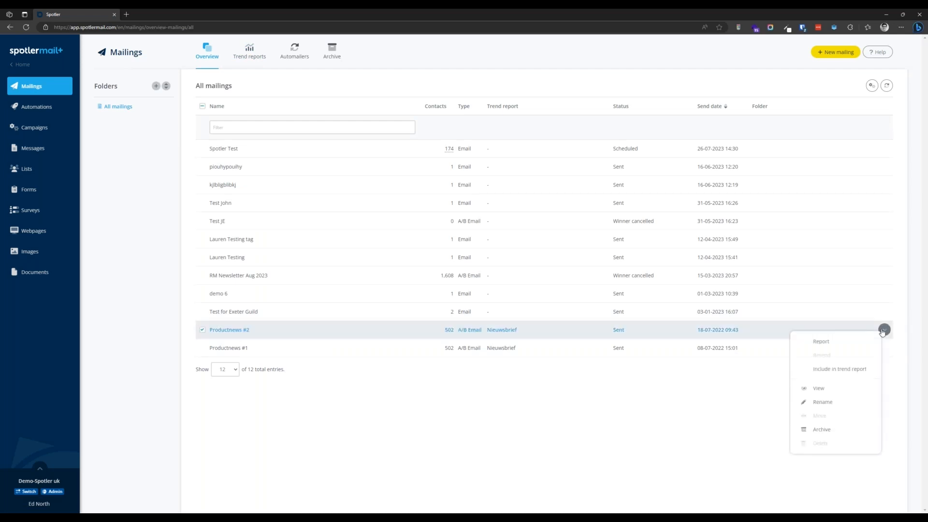
pyautogui.click(810, 345)
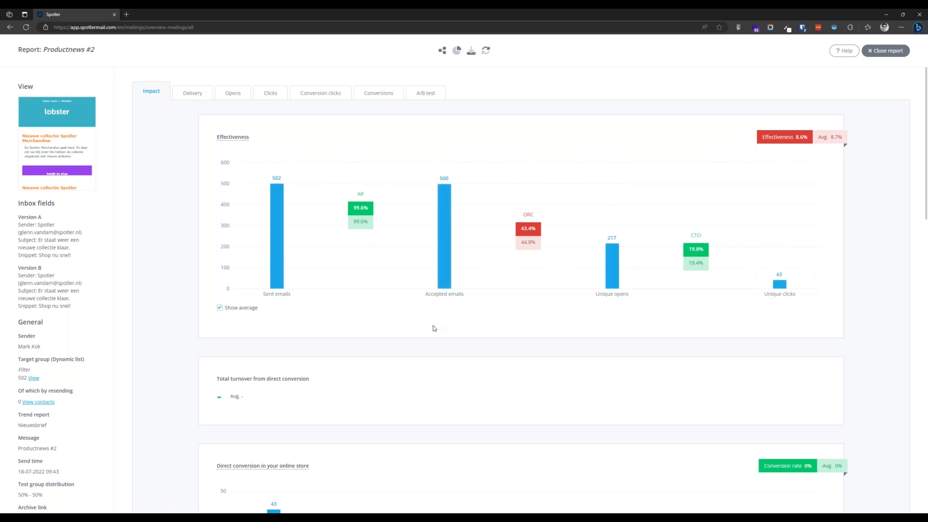
pyautogui.scroll(-3, 410, 329)
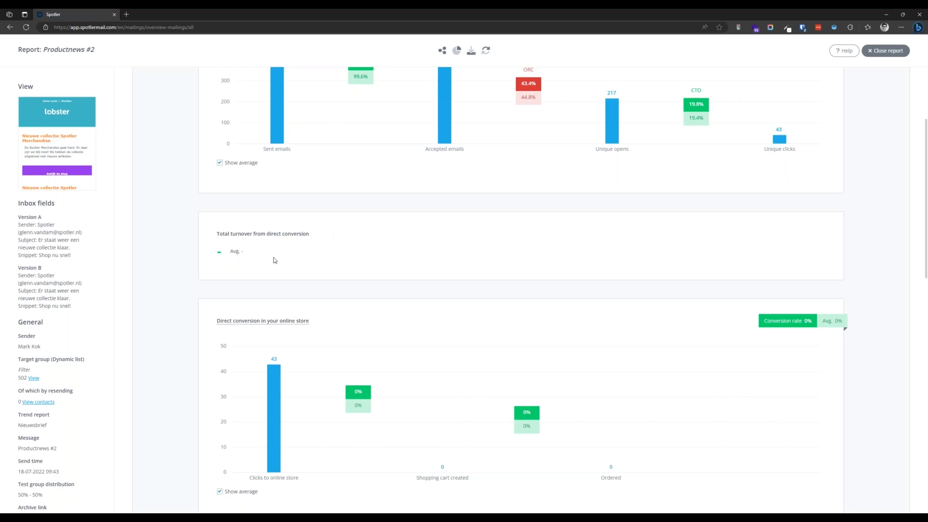
pyautogui.scroll(-2, 308, 338)
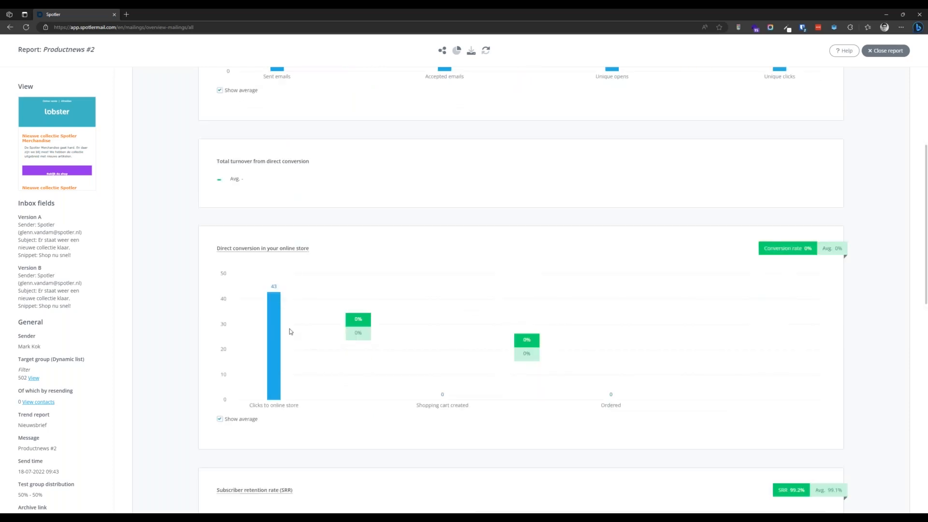
pyautogui.scroll(-5, 290, 332)
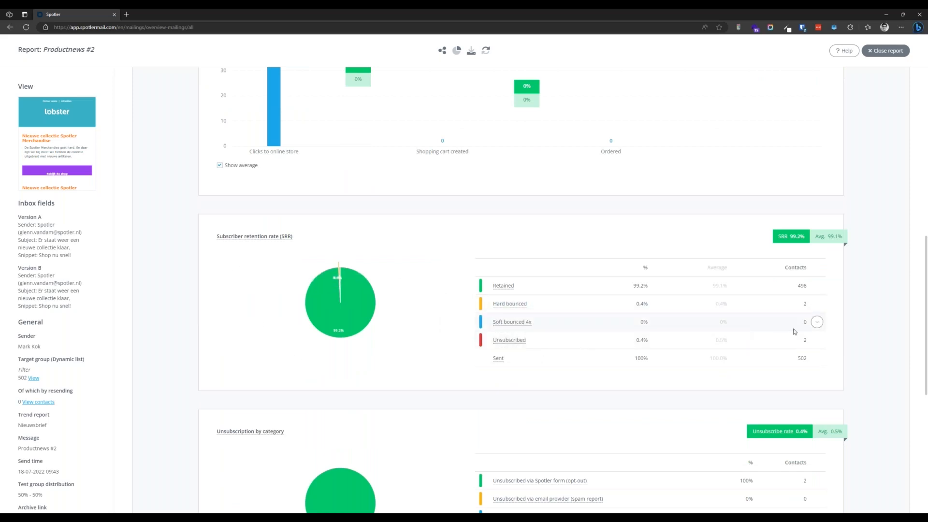
pyautogui.scroll(-3, 649, 323)
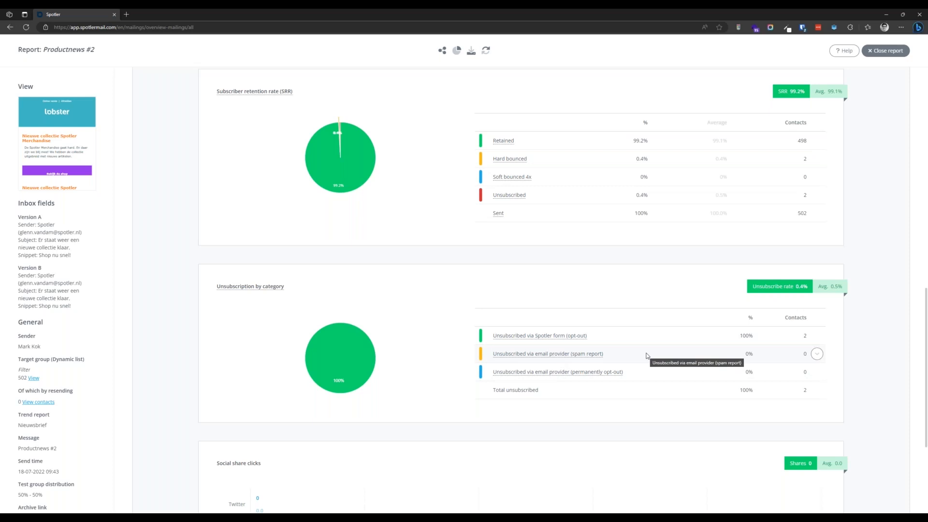
pyautogui.scroll(-4, 647, 356)
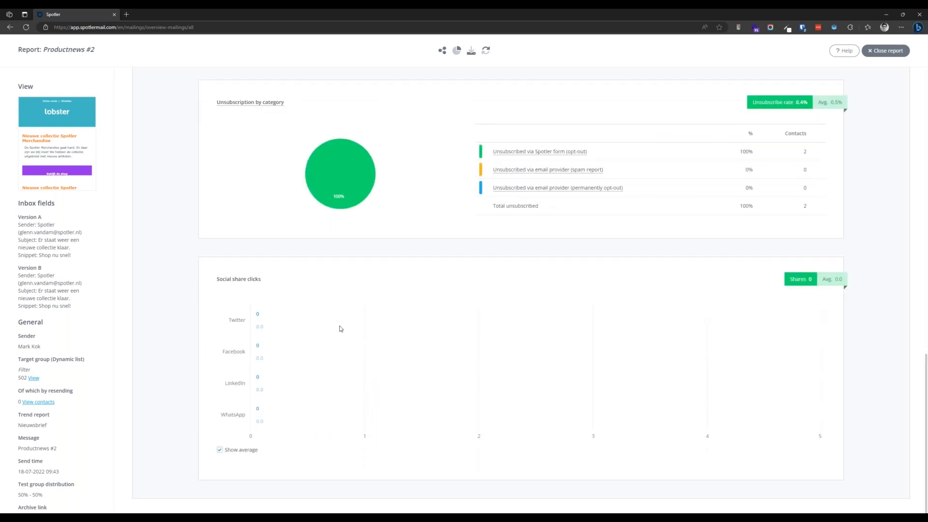
# Step: Examine the Productnews #2 report's Delivery results, covering the acceptance rate, bounce rate and top bounced email domains
pyautogui.scroll(14, 331, 375)
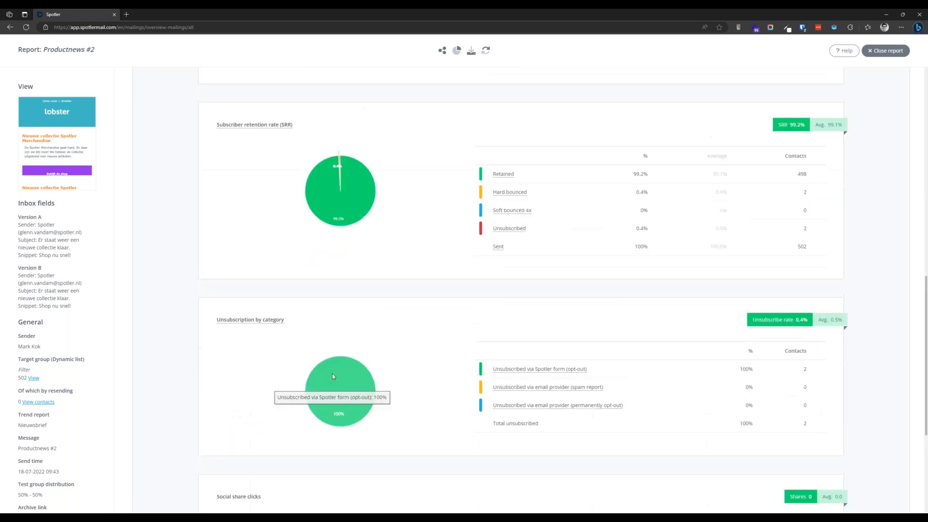
pyautogui.scroll(3, 265, 223)
pyautogui.click(199, 96)
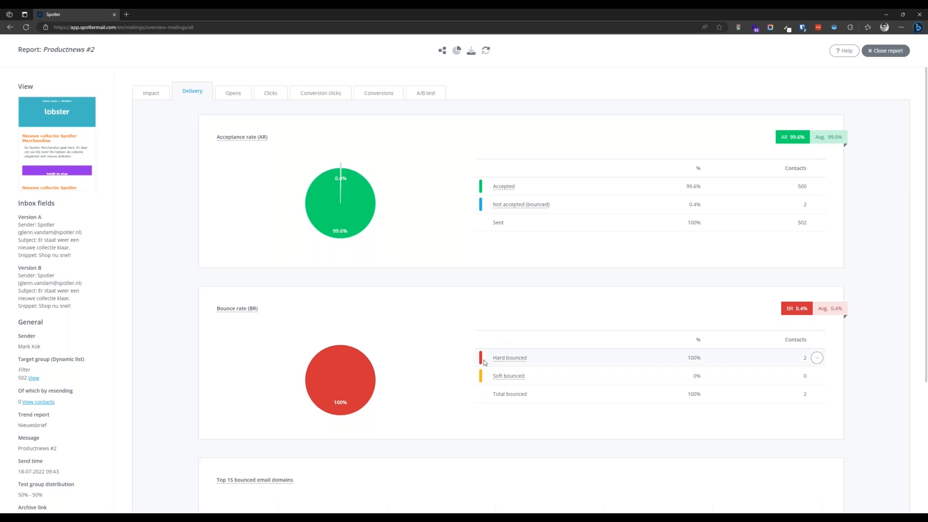
pyautogui.scroll(-4, 630, 348)
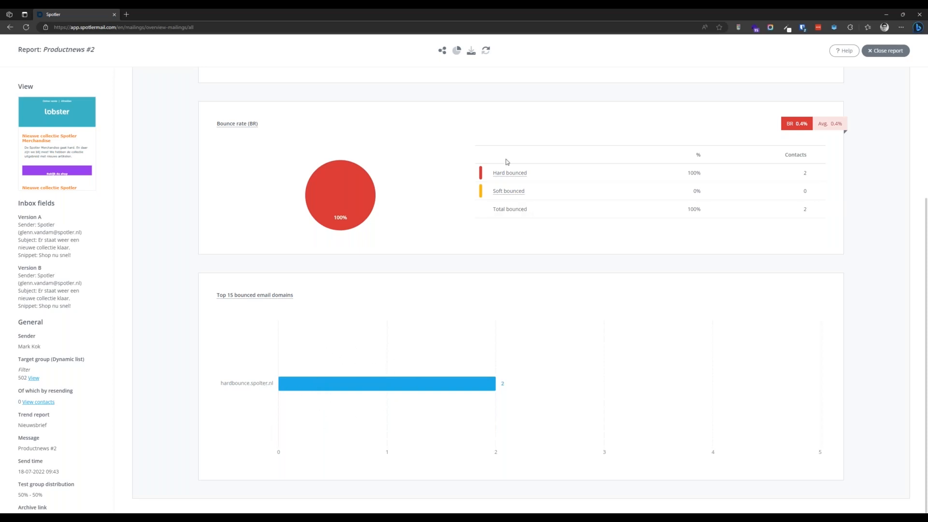
# Step: Examine the confirmed open rate in the Opens results and zoom into the 12:00 peak of the first 48 hours chart
pyautogui.scroll(3, 446, 327)
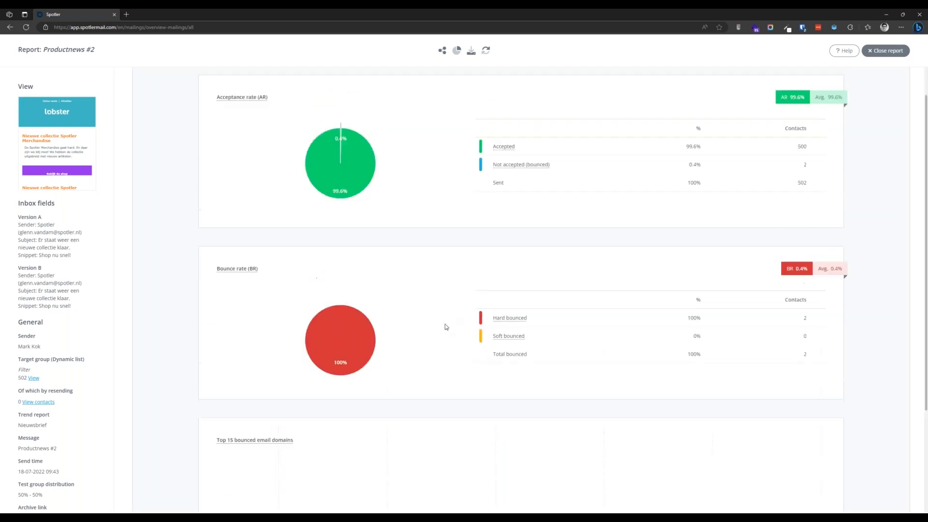
pyautogui.scroll(1, 446, 326)
pyautogui.click(235, 92)
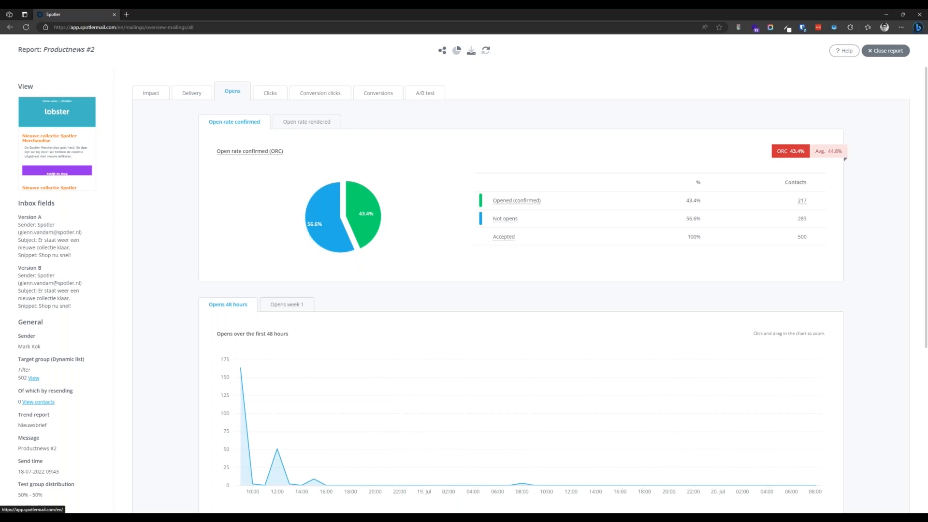
pyautogui.scroll(-2, 254, 312)
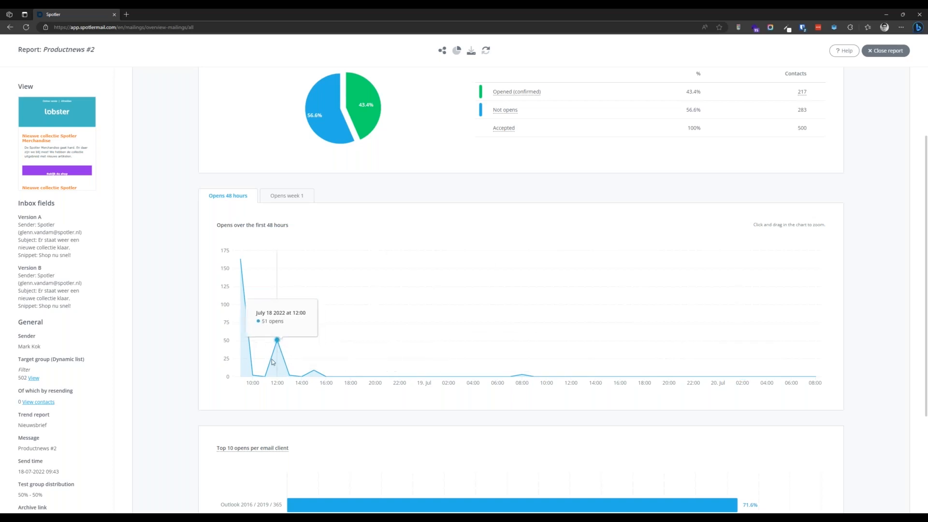
pyautogui.moveTo(263, 361); pyautogui.dragTo(287, 361)
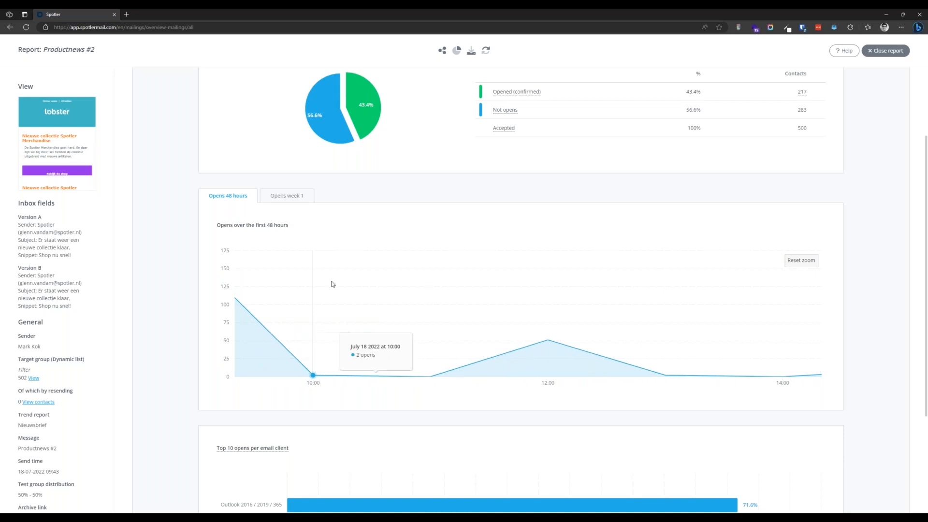
# Step: Review the mailing's opens over the first week and per email client, and check the rendered open rate
pyautogui.click(292, 196)
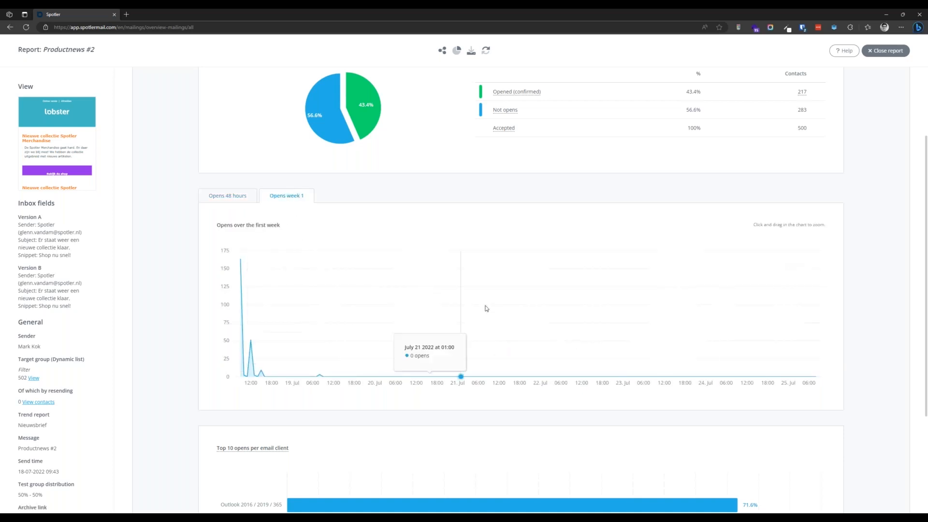
pyautogui.scroll(-3, 580, 271)
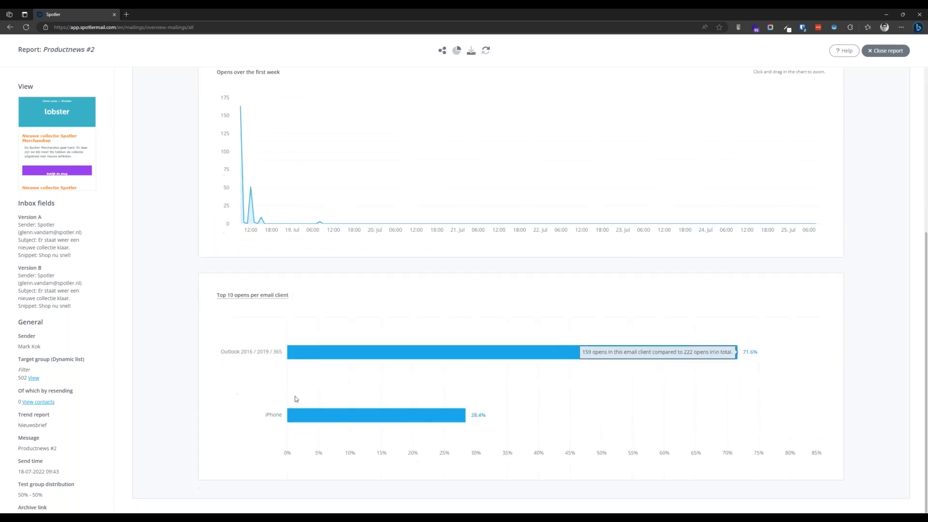
pyautogui.moveTo(328, 358)
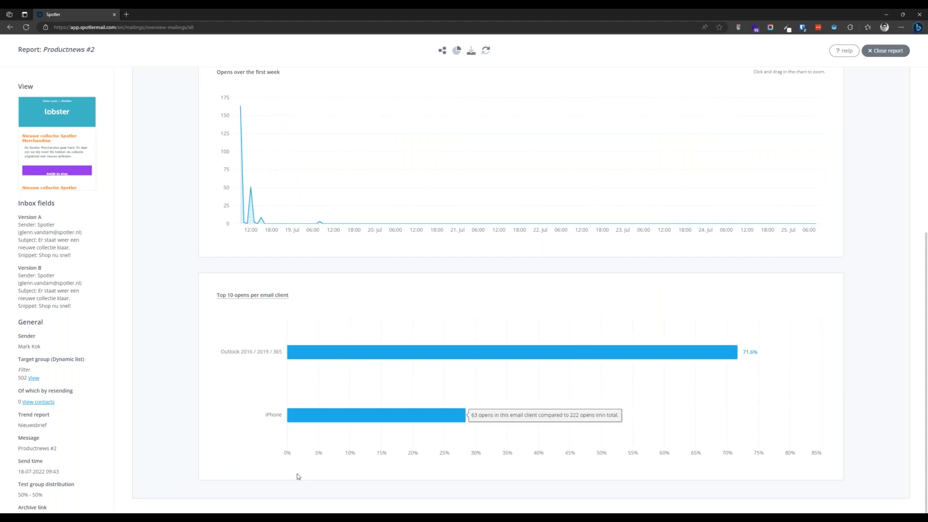
pyautogui.scroll(5, 265, 333)
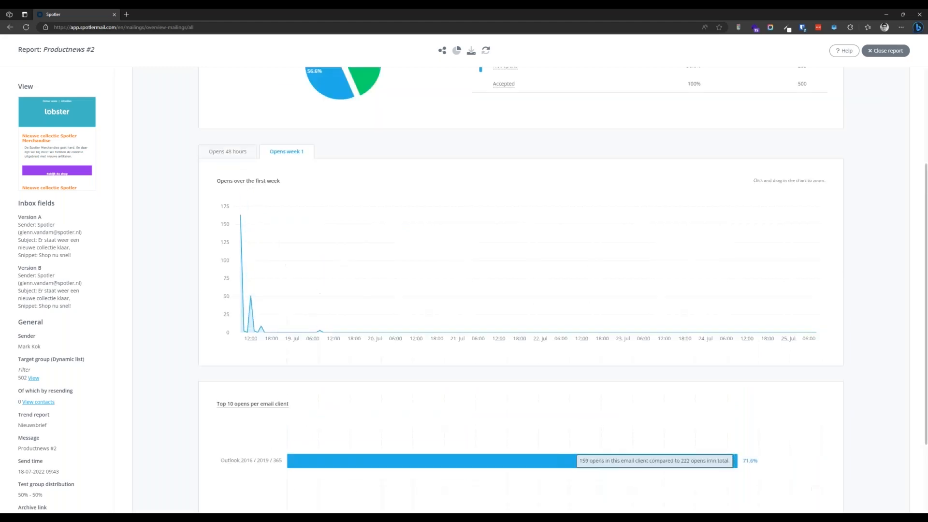
pyautogui.click(288, 120)
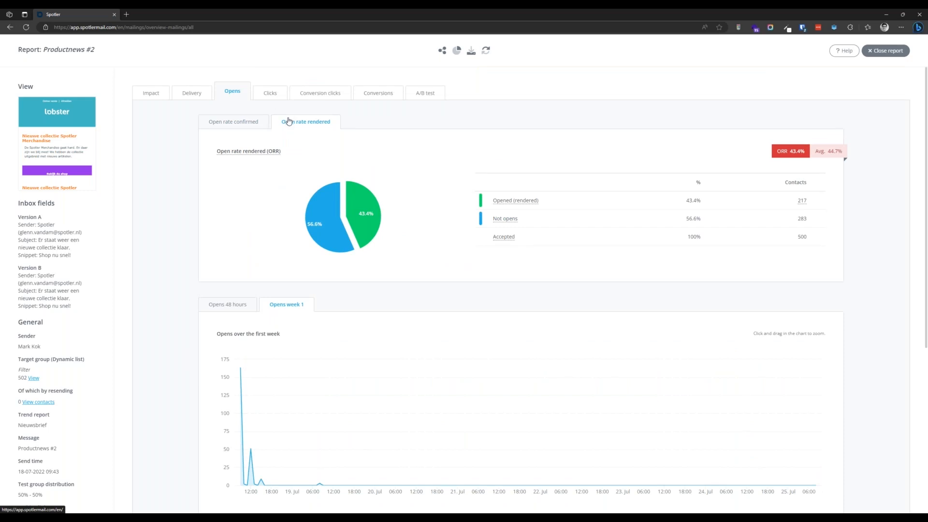
# Step: Examine the mailing's Clicks results, comparing the CTO and CTR views and reviewing the click-to-open rate per link
pyautogui.click(255, 100)
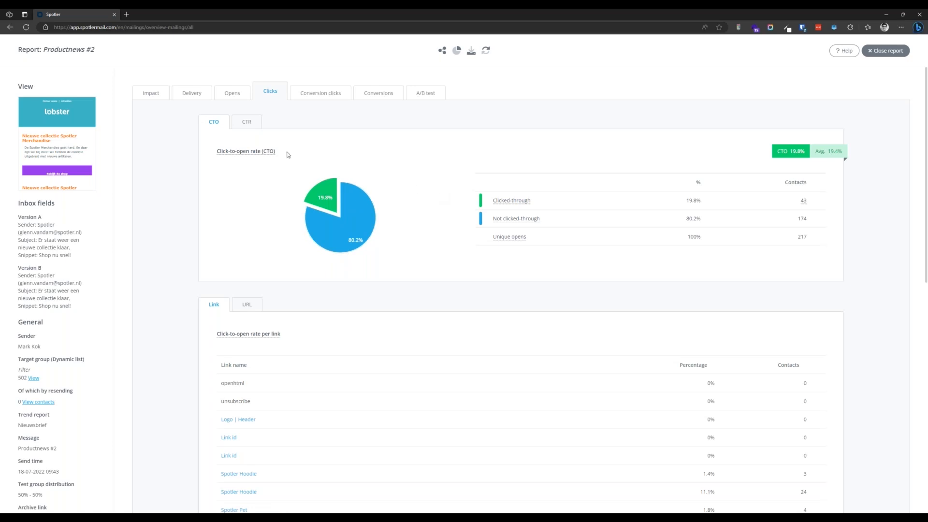
pyautogui.click(240, 124)
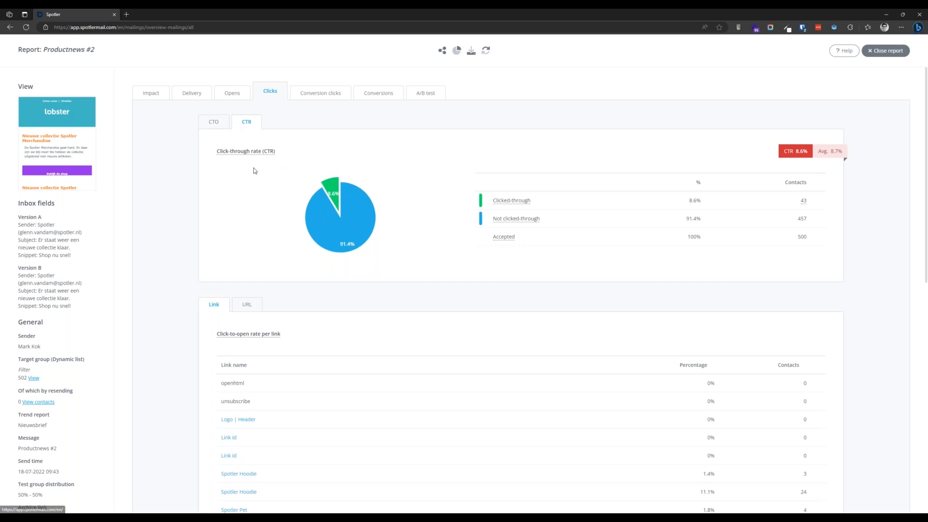
pyautogui.click(213, 123)
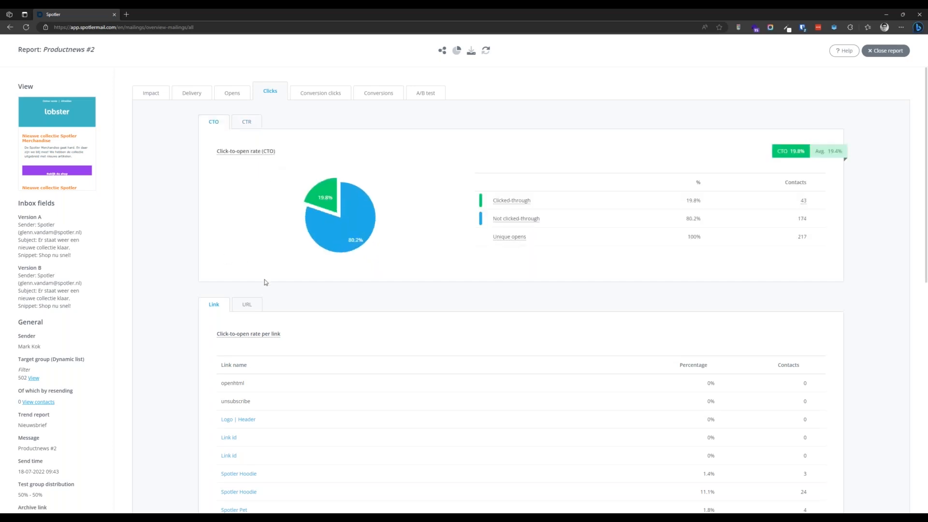
pyautogui.scroll(-2, 264, 282)
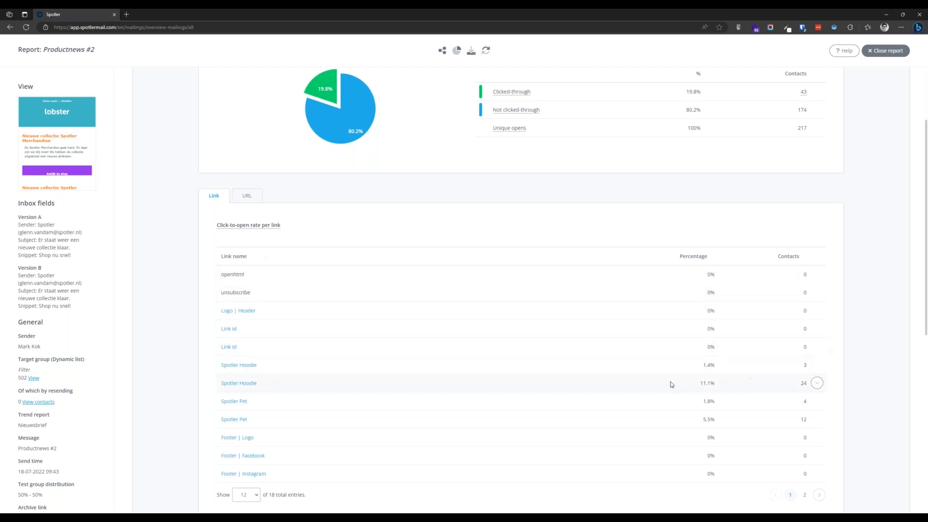
pyautogui.scroll(-2, 663, 381)
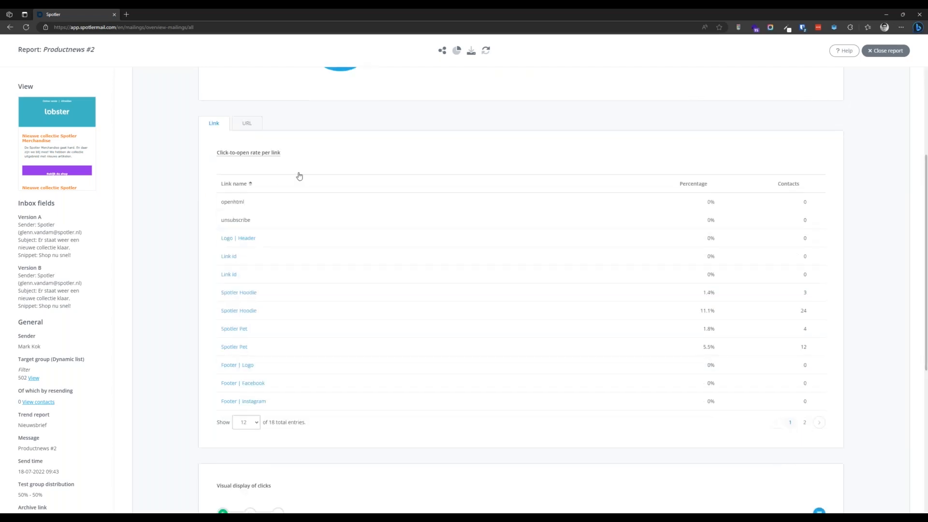
# Step: Review the click-to-open rate per URL and look through the visual display of clicks in the email
pyautogui.click(247, 123)
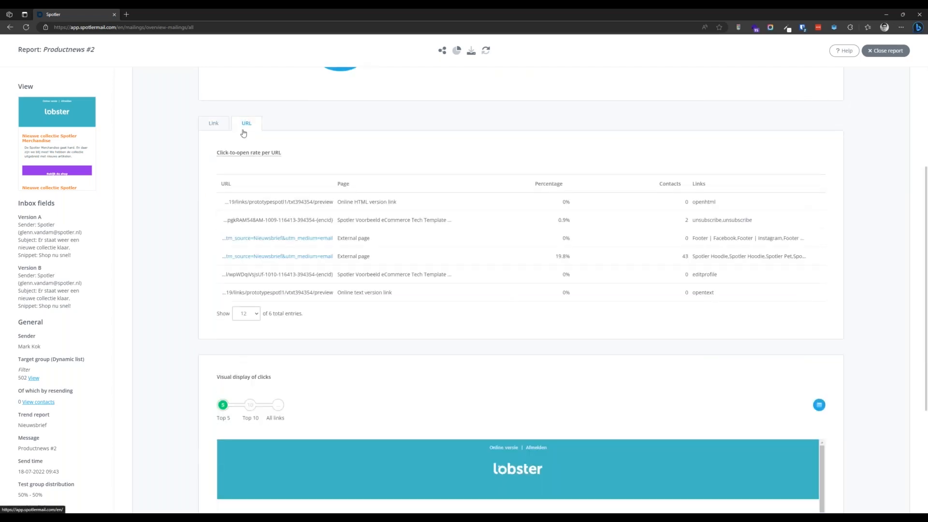
pyautogui.scroll(-4, 563, 394)
pyautogui.scroll(-8, 562, 395)
pyautogui.scroll(-3, 563, 394)
pyautogui.scroll(10, 563, 394)
pyautogui.scroll(2, 562, 394)
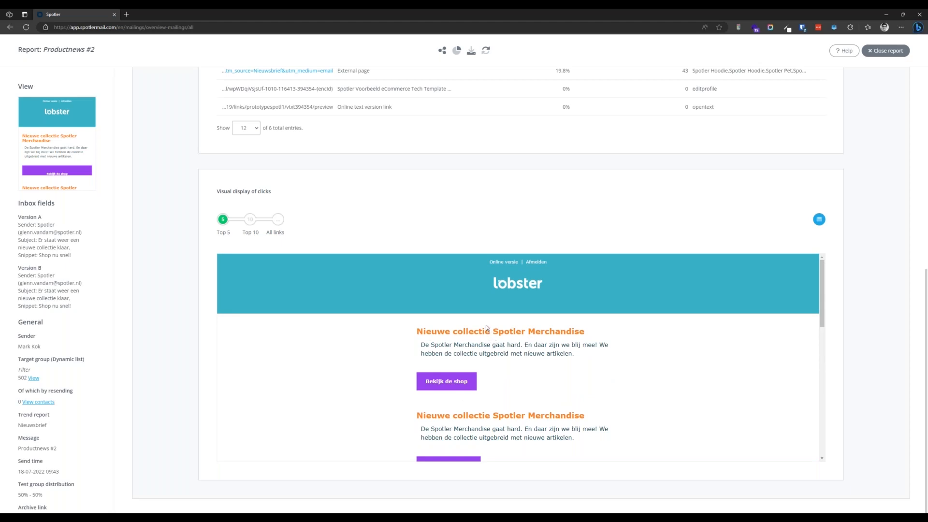
# Step: Examine the mailing's Conversion clicks per link and per URL, and its Conversions results with the direct conversion rate
pyautogui.scroll(4, 431, 201)
pyautogui.scroll(3, 431, 201)
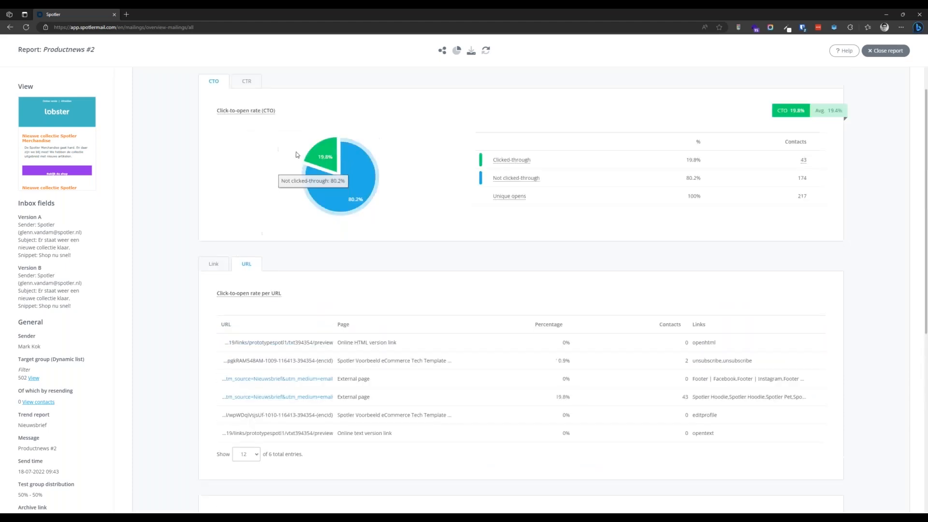
pyautogui.click(306, 96)
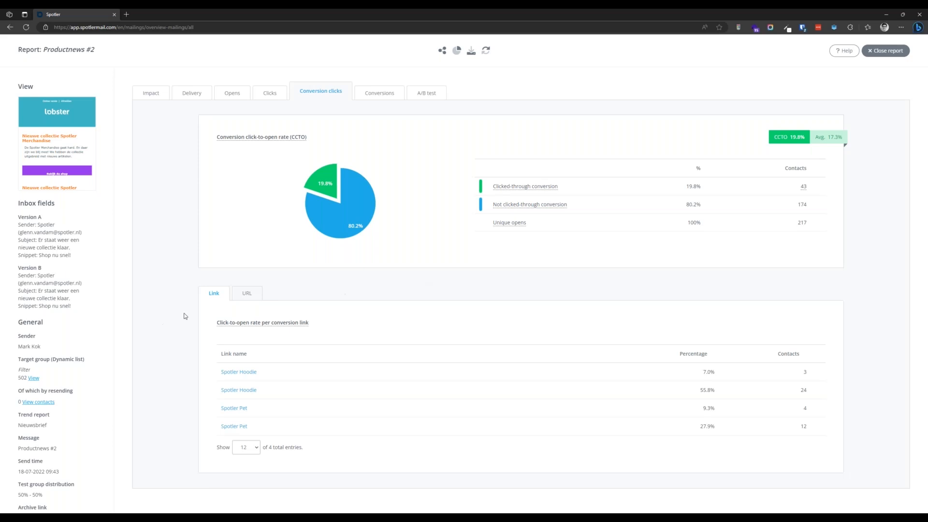
pyautogui.click(244, 300)
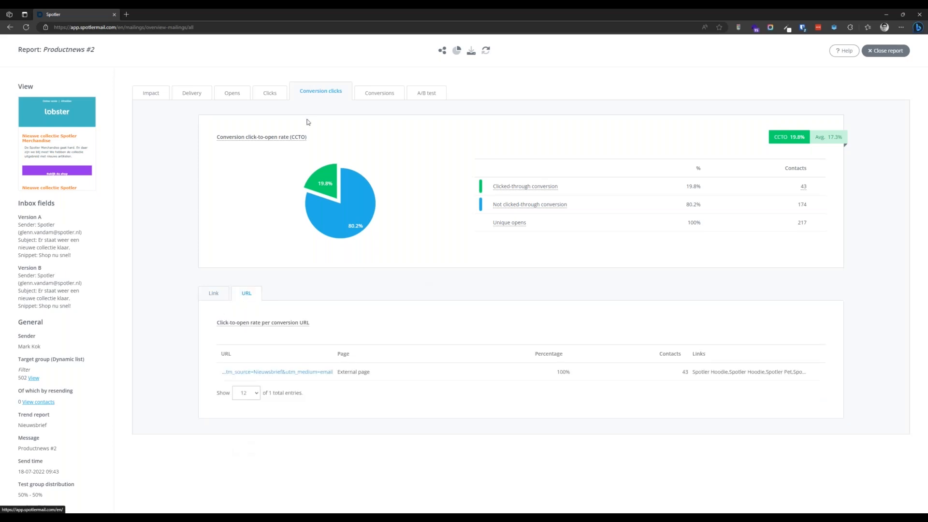
pyautogui.click(380, 94)
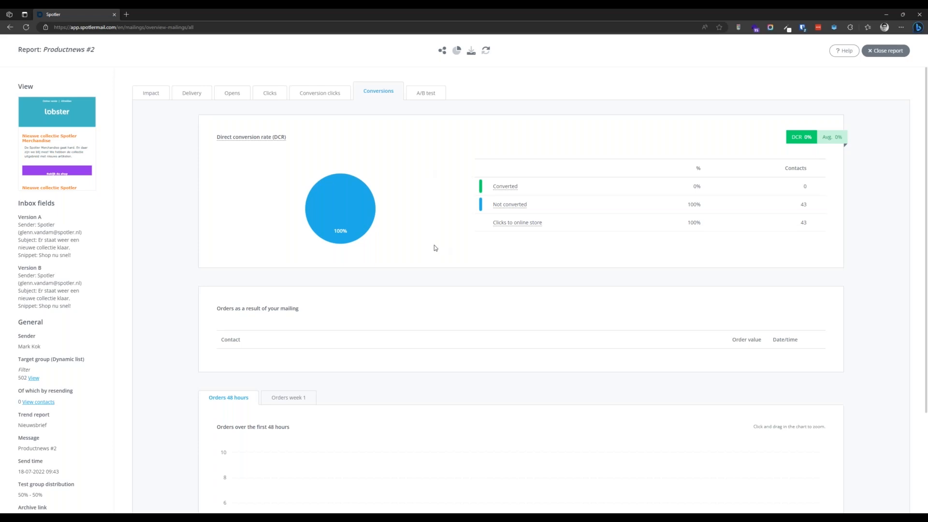
pyautogui.moveTo(512, 206)
# Step: Review the A/B test charts comparing open and click-through rates of both variants, and close the Productnews #2 report
pyautogui.click(424, 96)
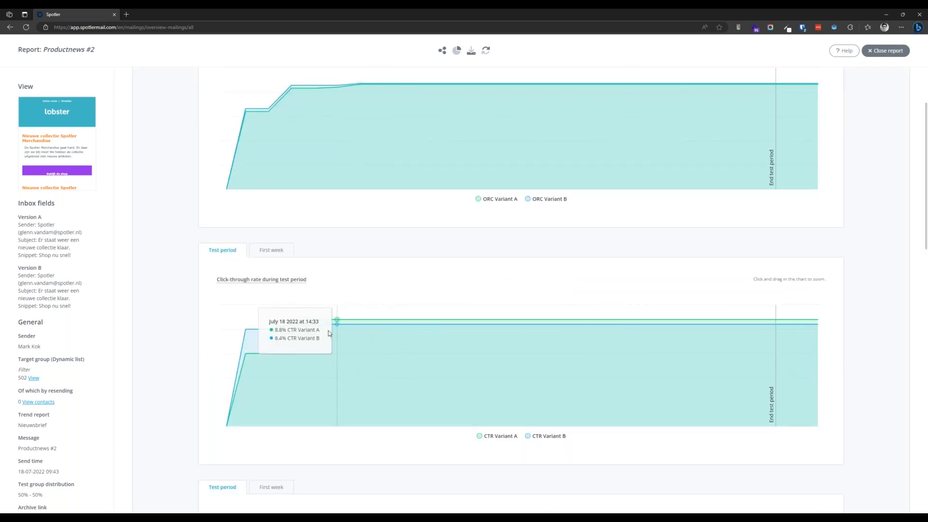
pyautogui.scroll(2, 328, 332)
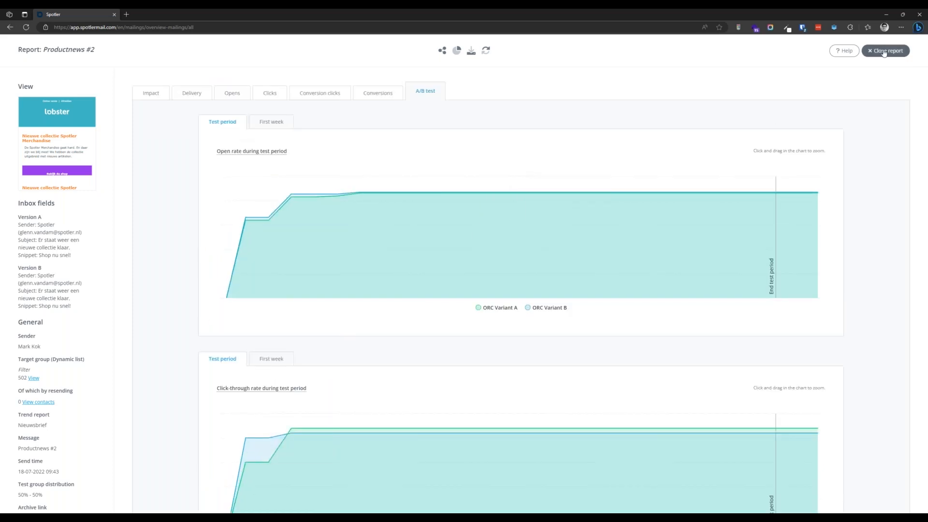
pyautogui.click(884, 52)
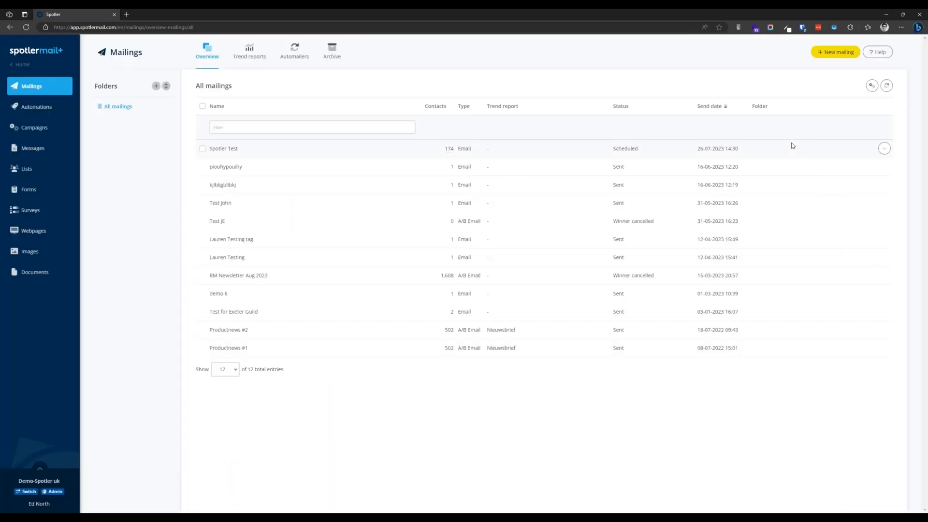